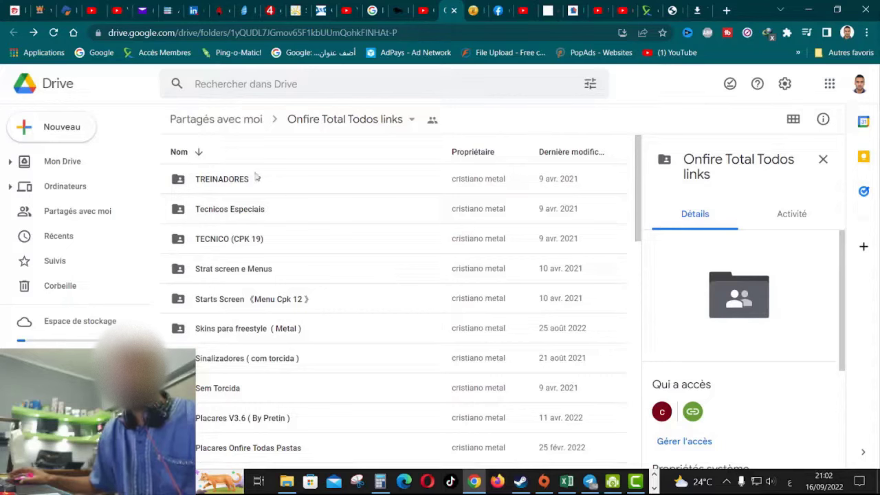
right_click(397, 178)
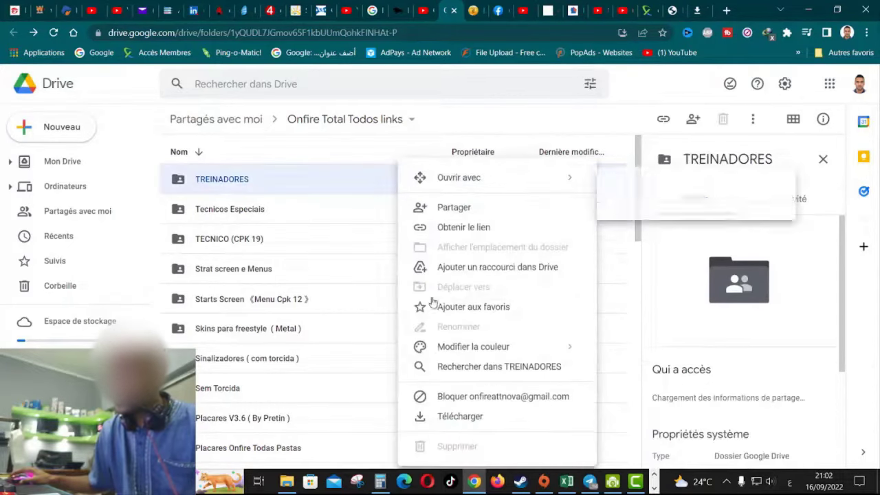
click(444, 428)
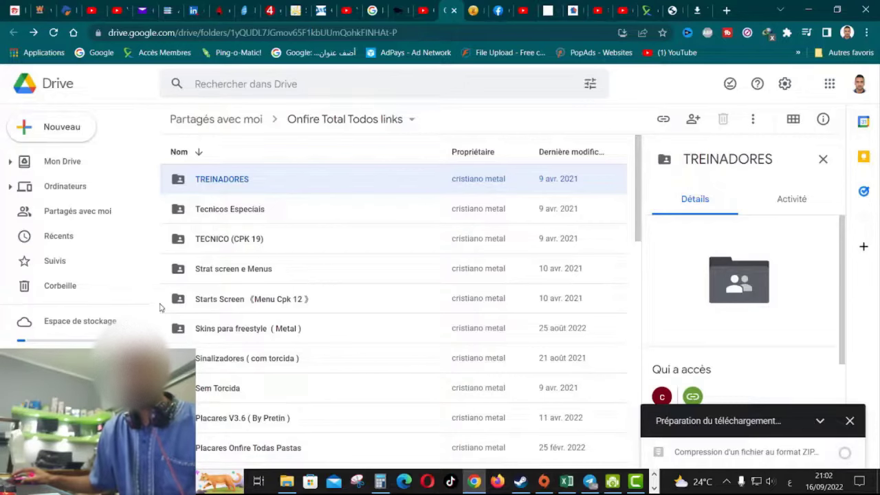
click(850, 421)
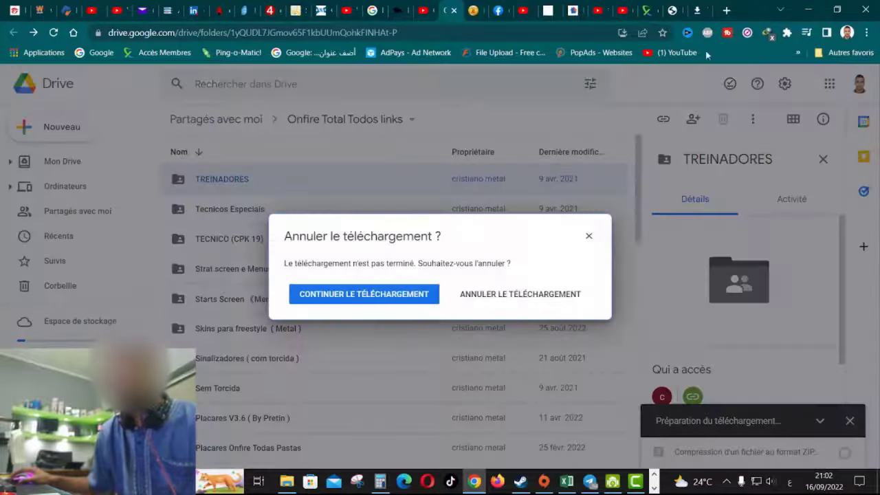
click(472, 299)
- Check the browser's list of downloaded files and return to the shared Drive folder
key(ctrl+j)
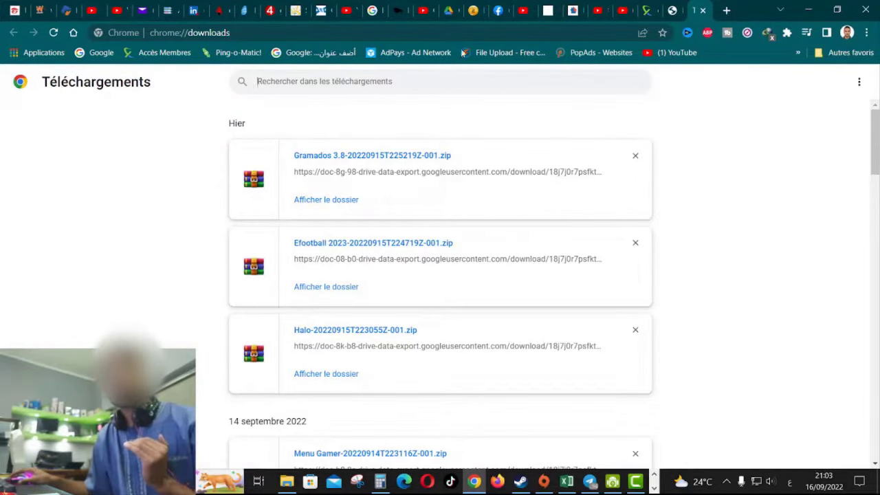
click(447, 10)
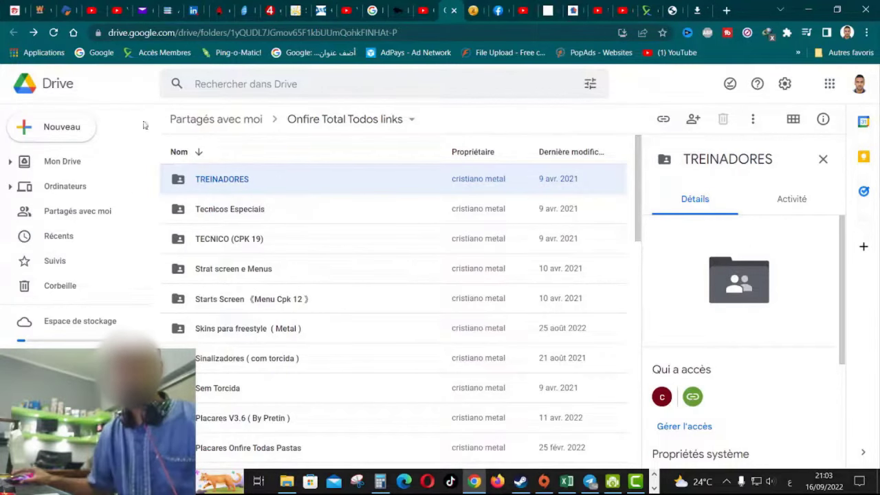
- Examine the last modification dates of the folders in Onfire Total Todos links, including Skins para freestyle, Onfire V3 3.8, Metal todos Placares 3.8, Menus 3.8 and Gramados 3.8
scroll(255, 198, down, 2)
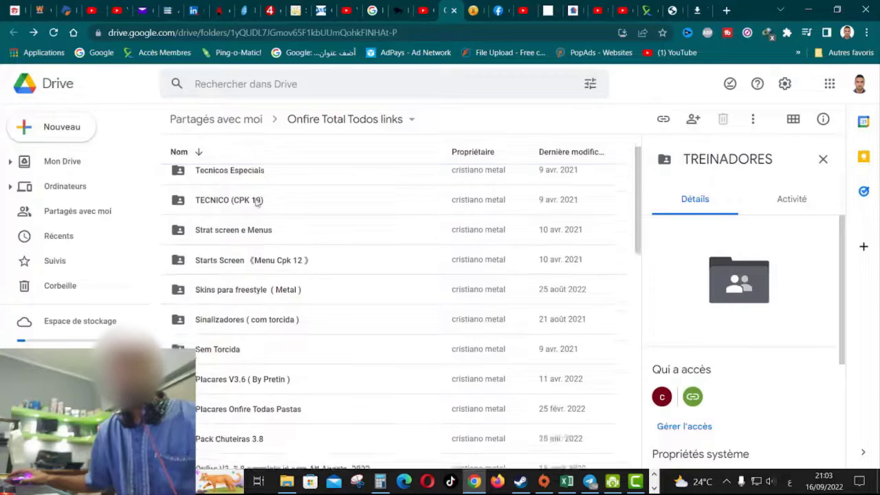
scroll(399, 243, up, 2)
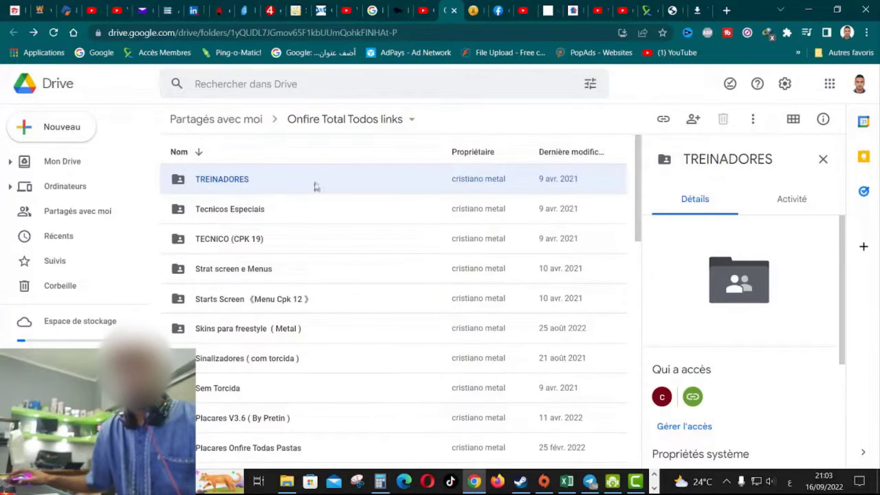
scroll(562, 186, down, 3)
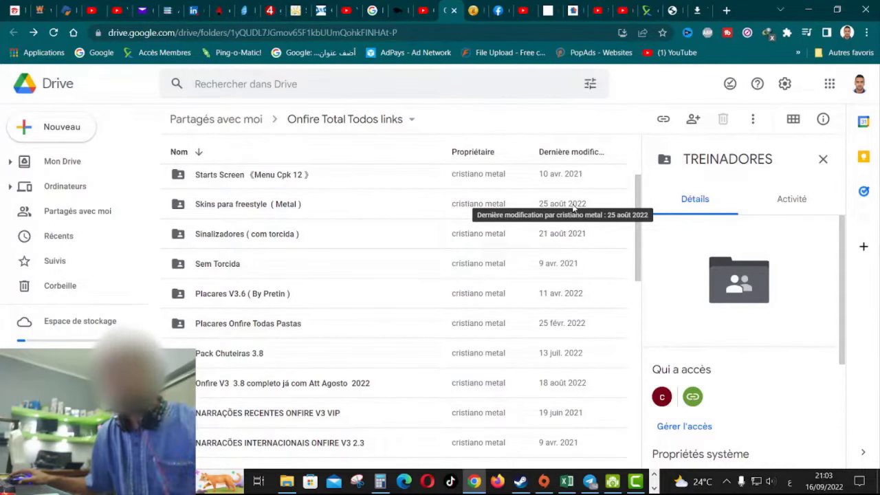
click(573, 206)
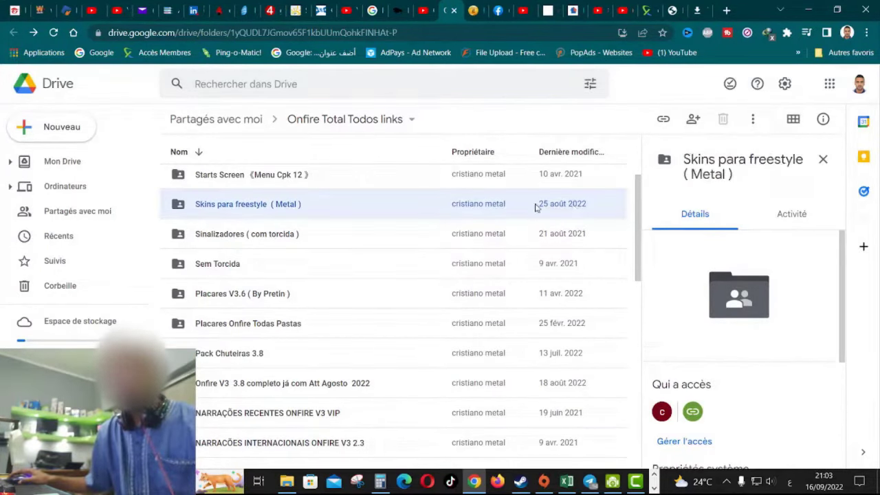
click(562, 235)
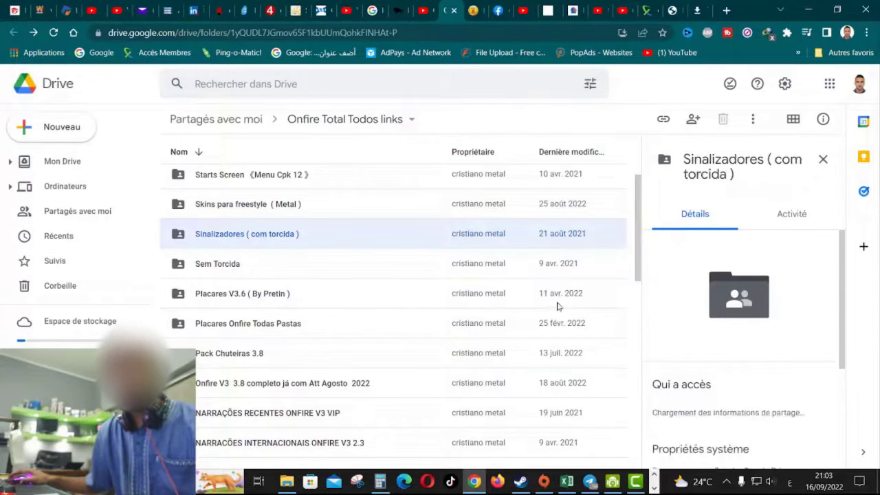
scroll(559, 308, down, 3)
click(582, 261)
scroll(579, 295, down, 3)
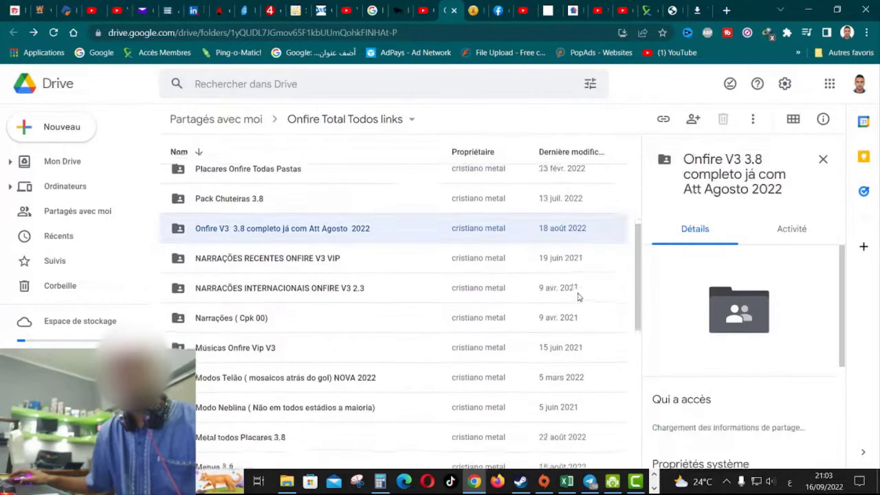
scroll(576, 295, down, 2)
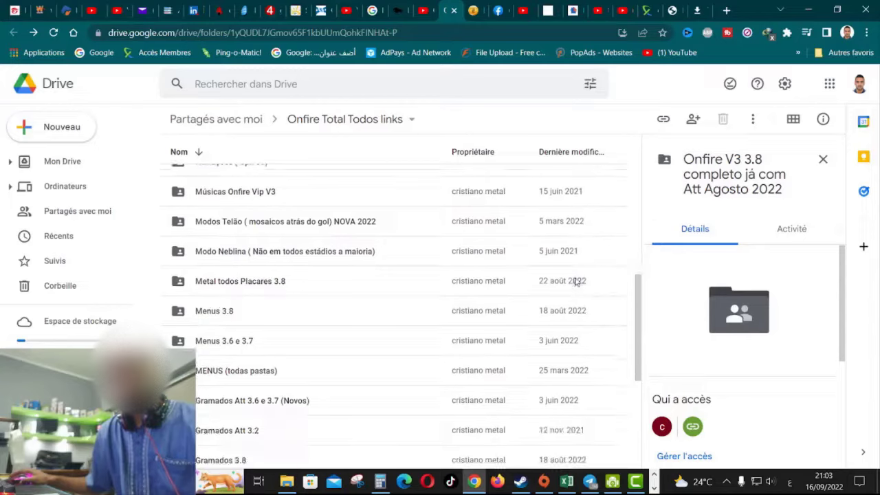
click(575, 280)
click(574, 309)
scroll(575, 311, down, 2)
scroll(574, 311, down, 4)
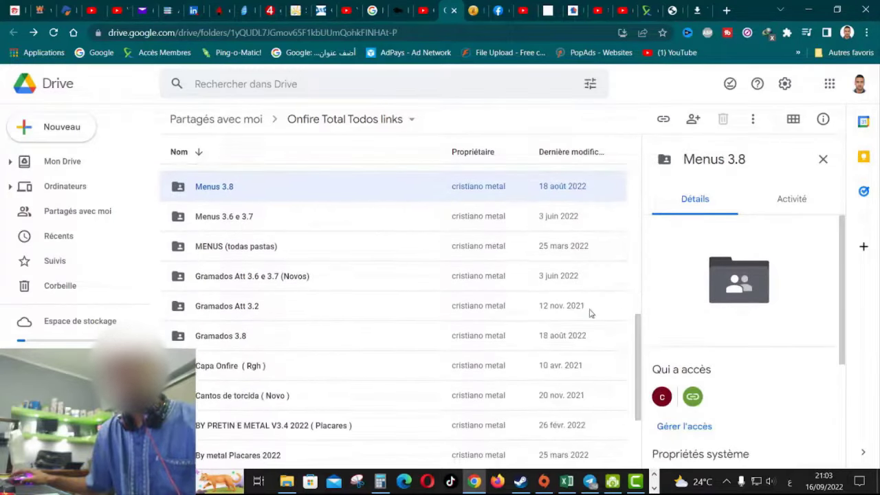
click(568, 275)
scroll(581, 316, down, 3)
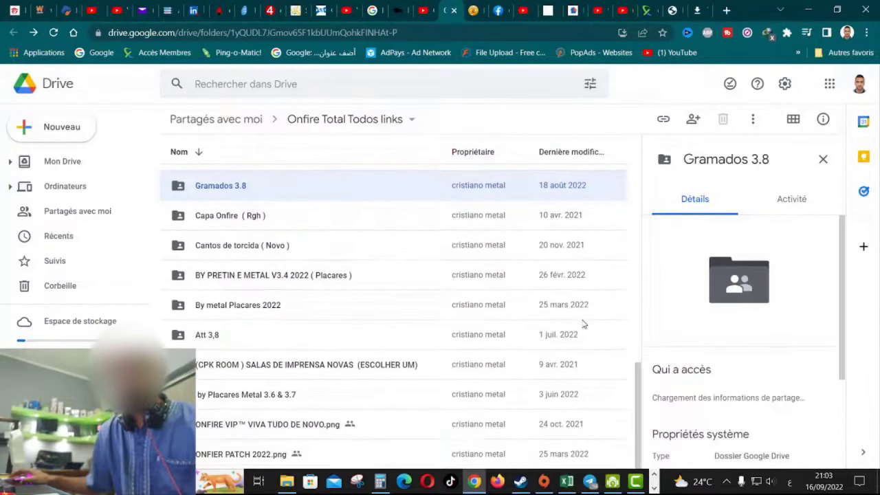
scroll(567, 371, up, 7)
scroll(566, 374, down, 7)
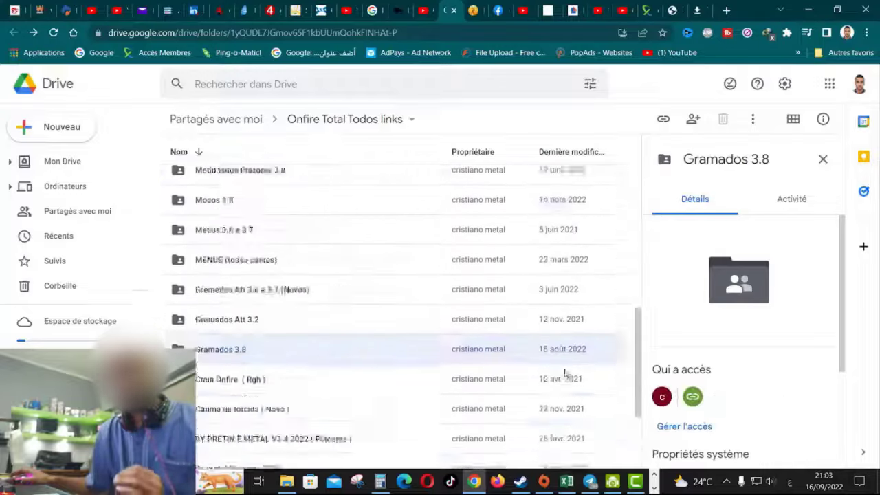
scroll(556, 365, up, 10)
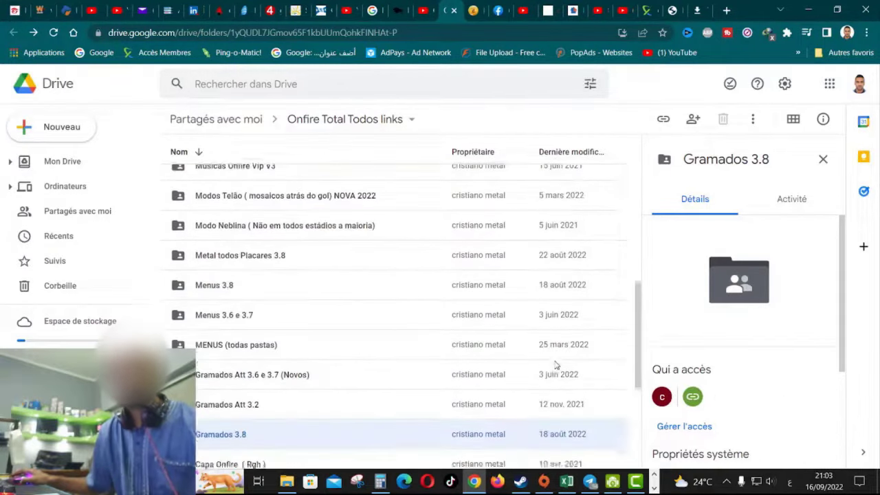
- Show the downloaded Gramados 3.8 archive in its containing folder from the browser's download list
click(695, 12)
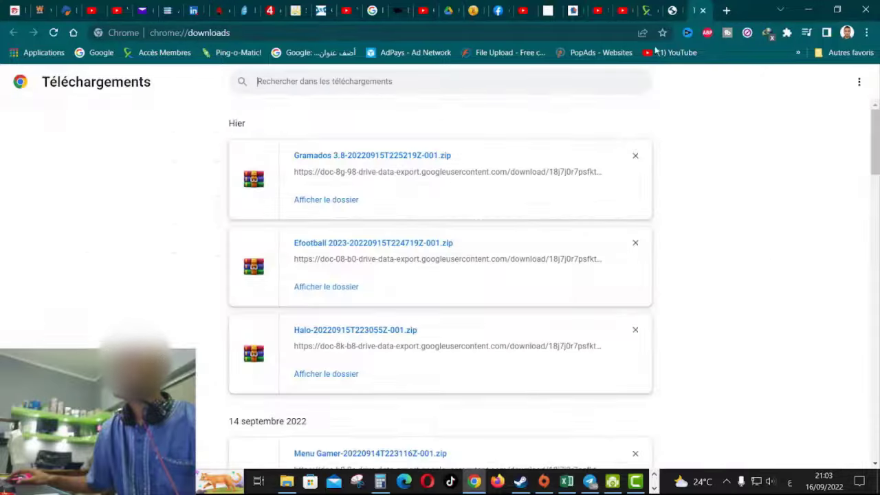
click(335, 204)
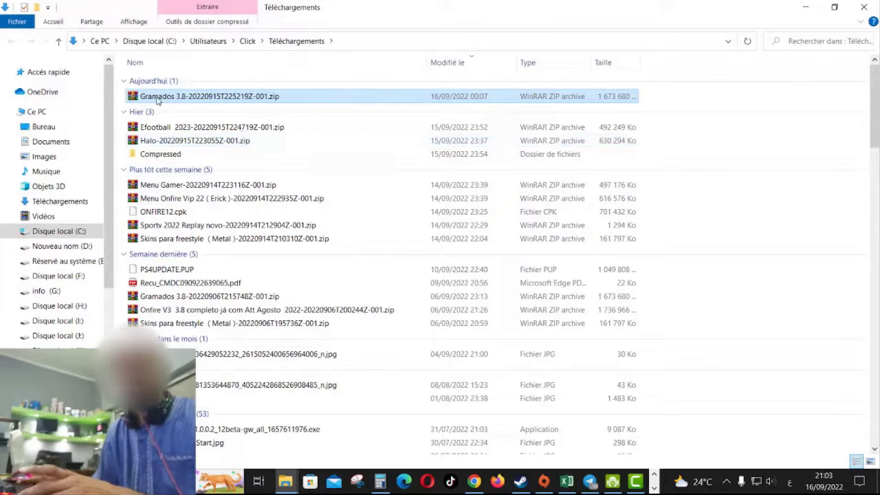
click(804, 8)
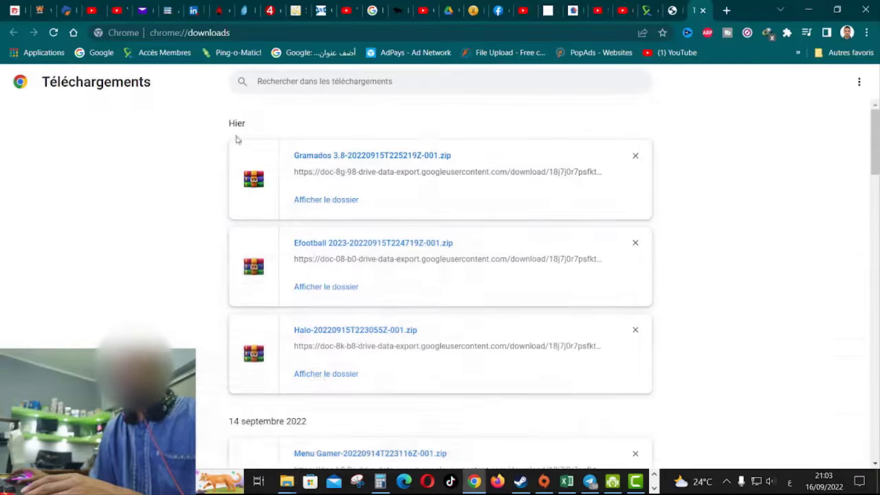
- Leave the browser and open Disque local (J:) from Ce PC in the file manager
click(809, 9)
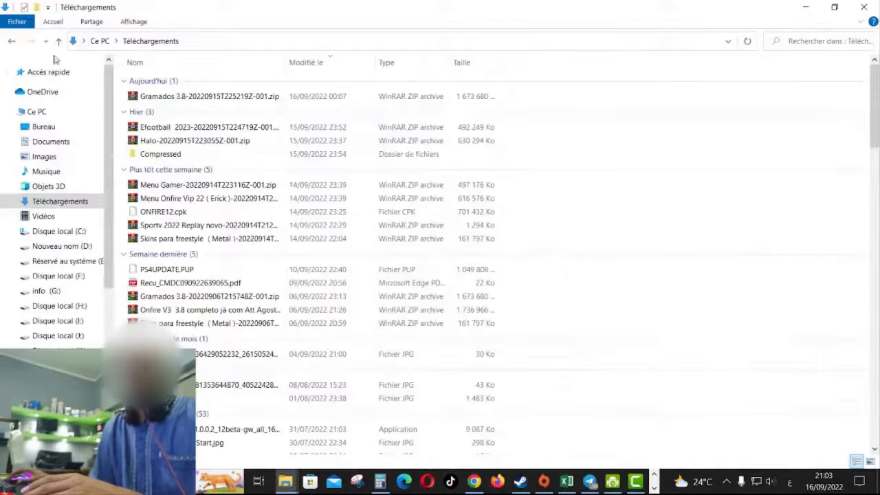
click(38, 113)
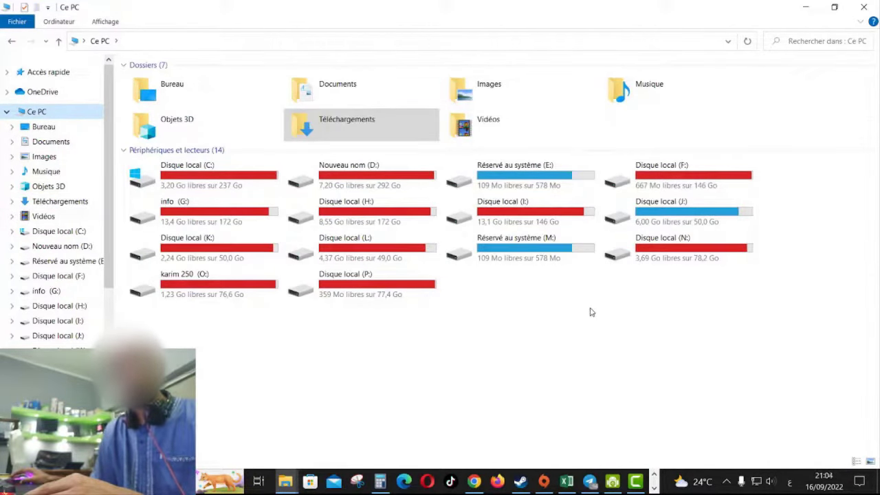
double_click(678, 216)
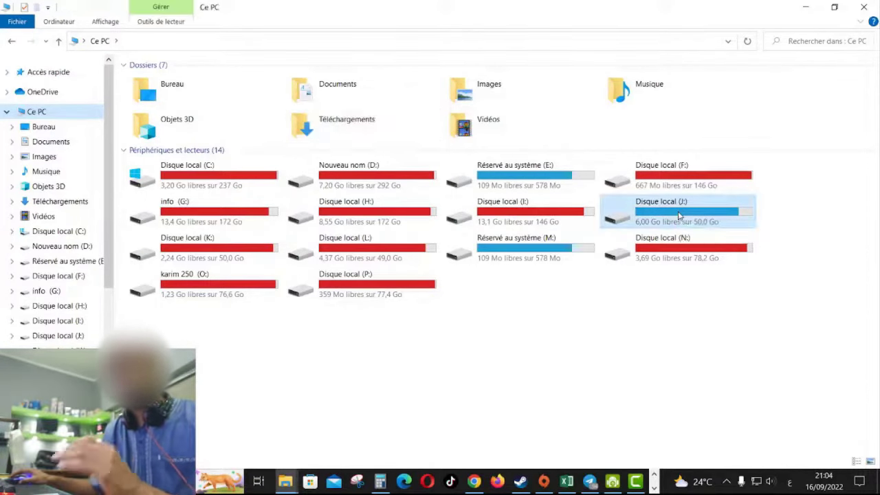
- Create a new folder named PATCH 23 on Disque local (J:)
right_click(260, 253)
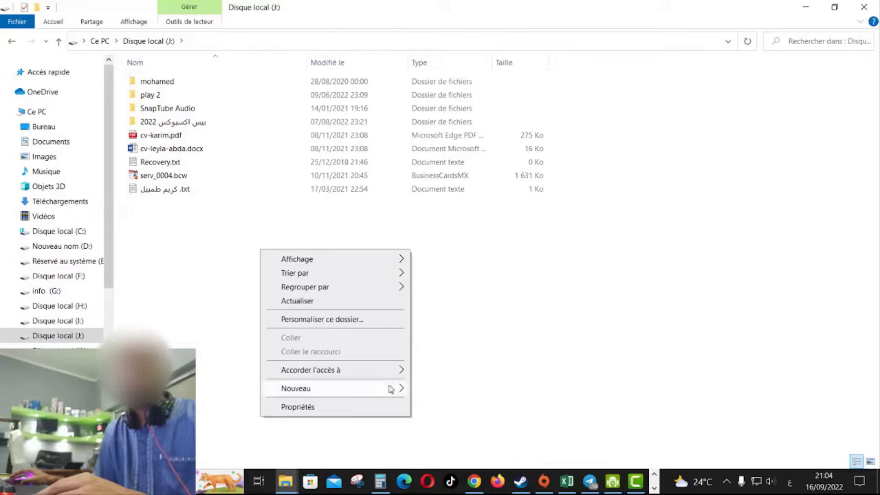
mouse_move(403, 388)
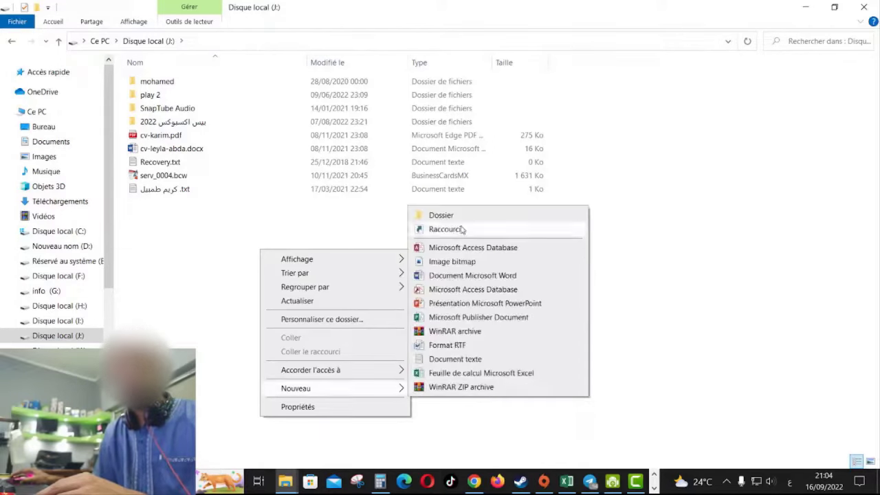
click(432, 212)
text(حضفة)
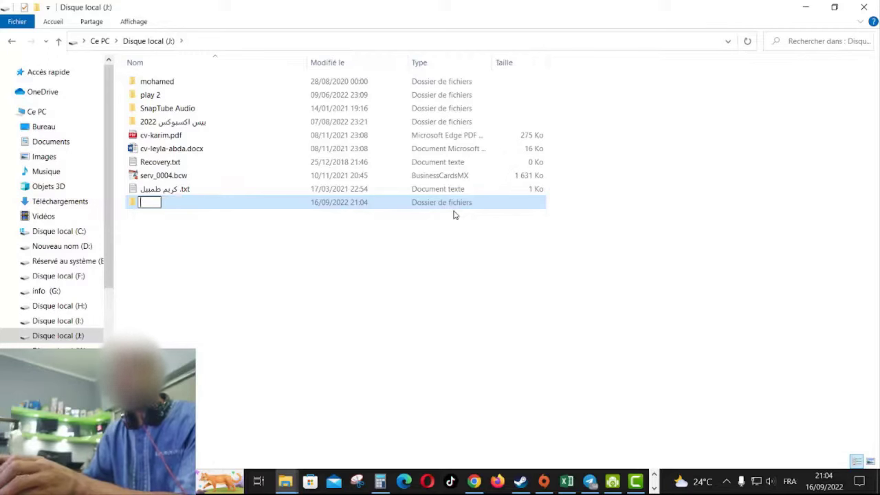
text(PATCH 2)
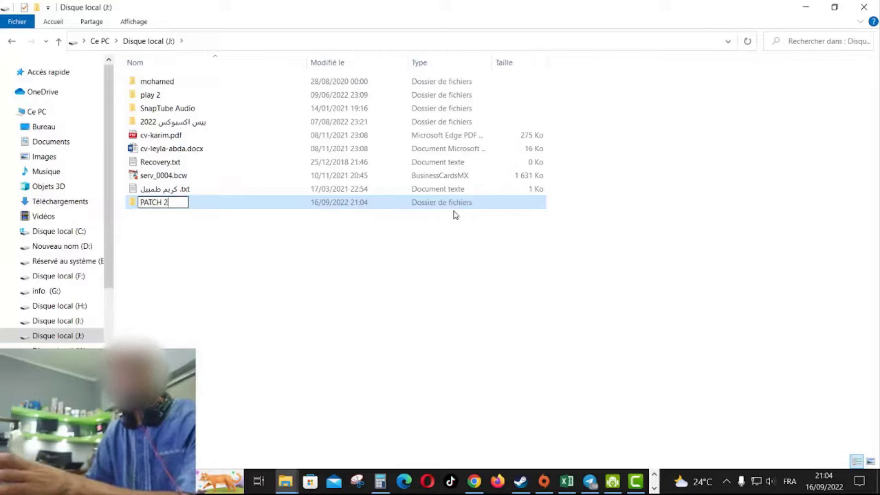
text(3)
click(433, 295)
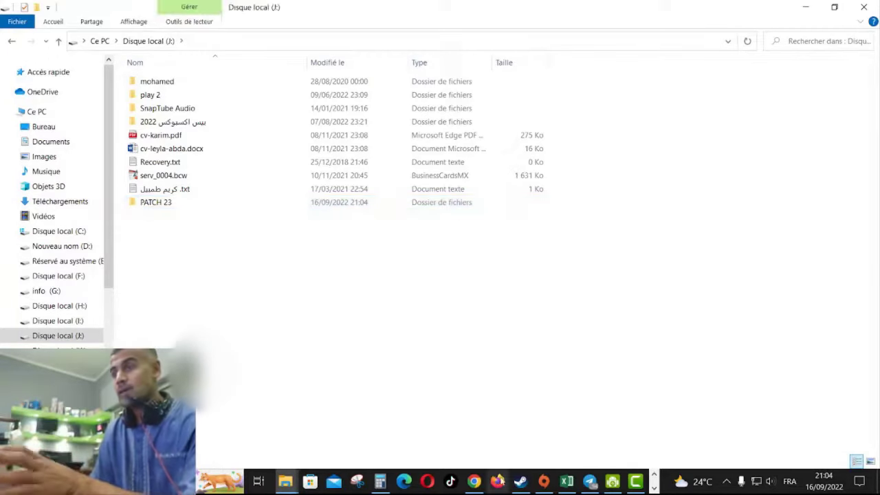
- Cut the Gramados 3.8, Efootball 2023 and Halo zip archives from the Téléchargements folder
mouse_move(285, 482)
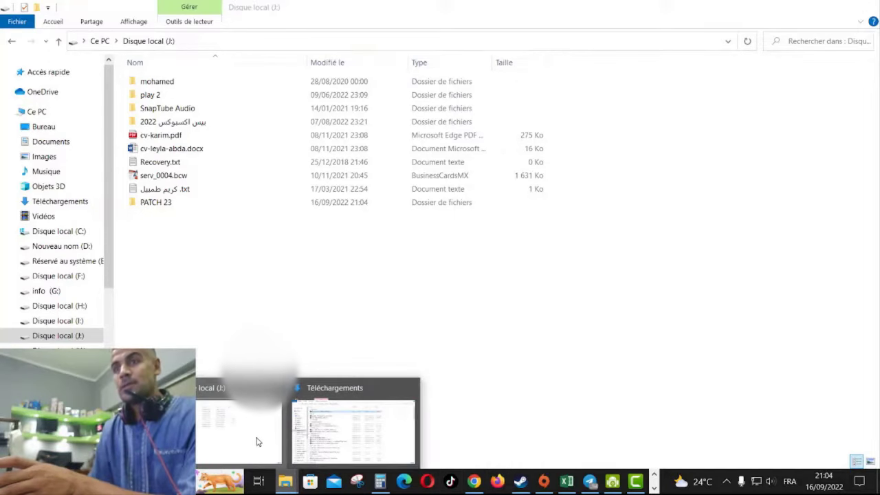
click(353, 431)
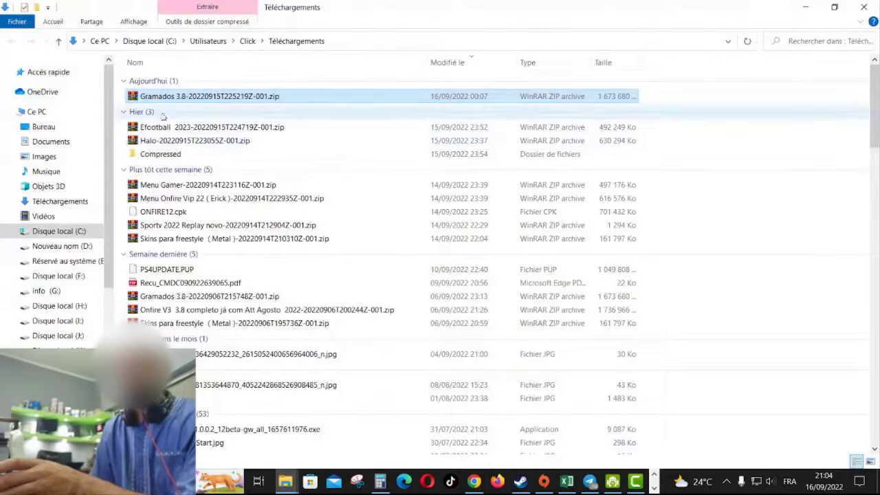
shift+click(164, 141)
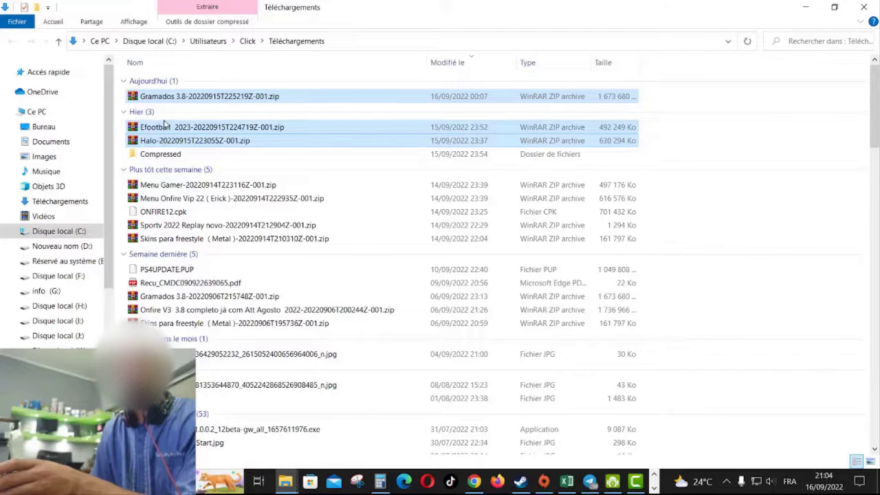
right_click(164, 124)
click(188, 337)
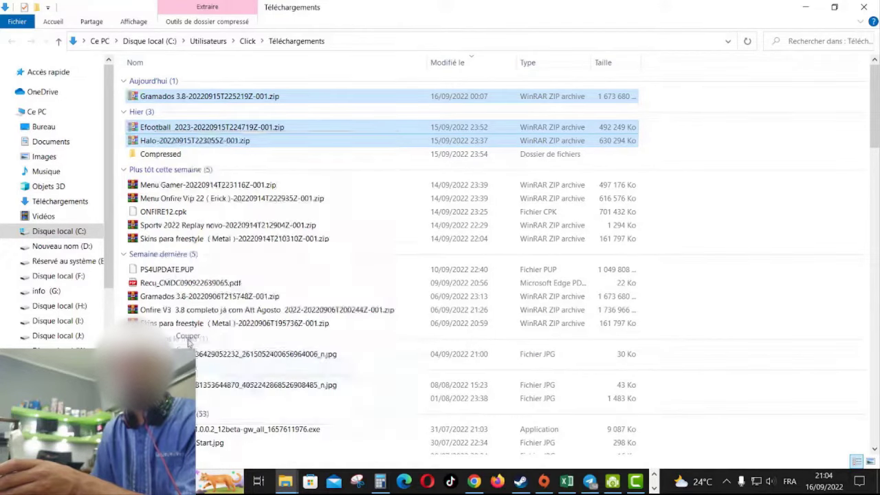
- Check the combined size of the three selected zip archives in their properties
right_click(181, 129)
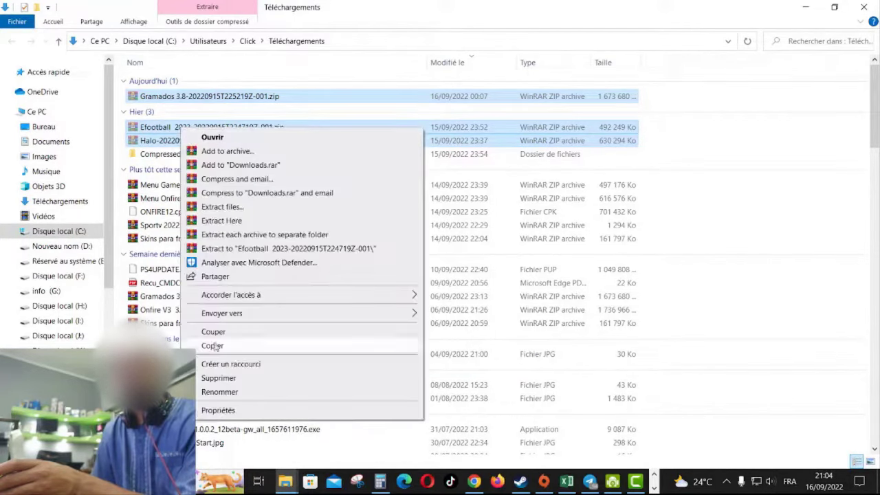
click(213, 410)
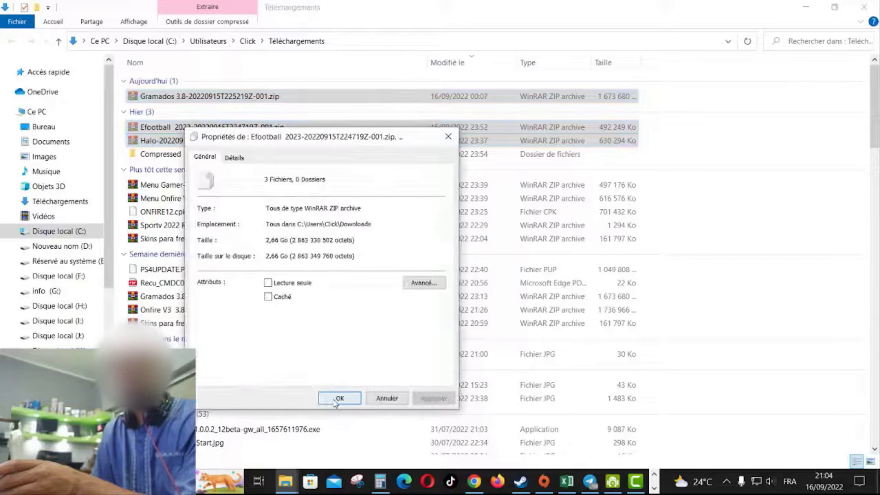
click(339, 398)
right_click(178, 129)
click(275, 407)
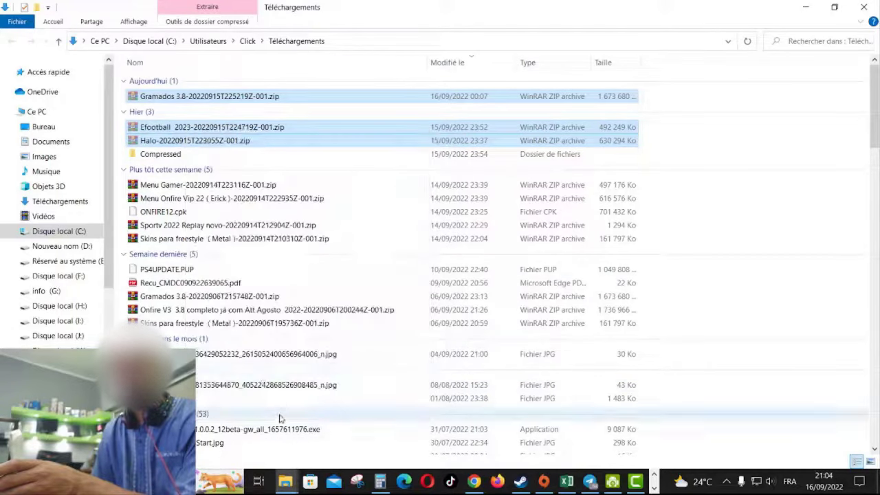
- Paste the three cut zip archives into the PATCH 23 folder on Disque local (J:)
mouse_move(285, 480)
click(232, 444)
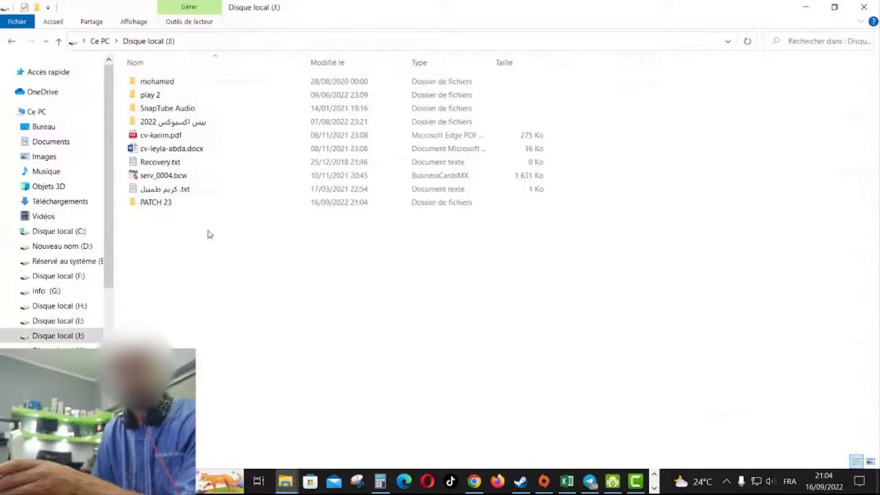
double_click(162, 206)
right_click(201, 193)
click(233, 282)
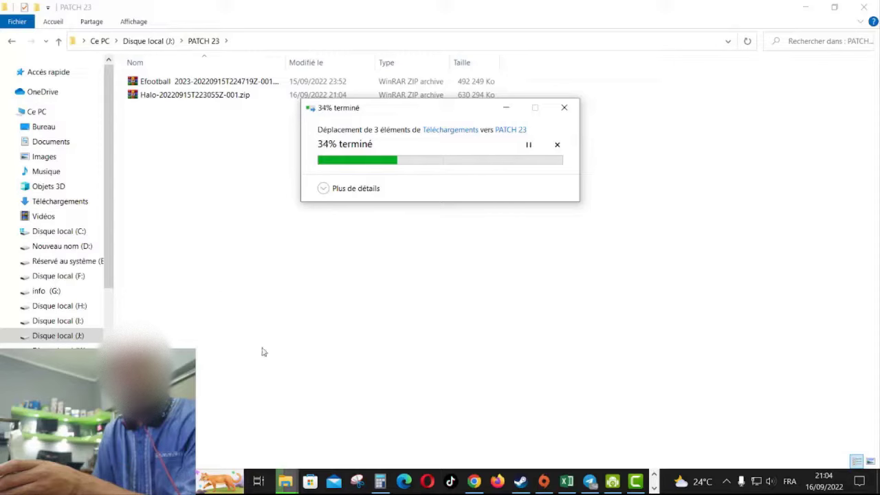
- Check the Téléchargements folder while the files are moving and return to the PATCH 23 folder
mouse_move(289, 479)
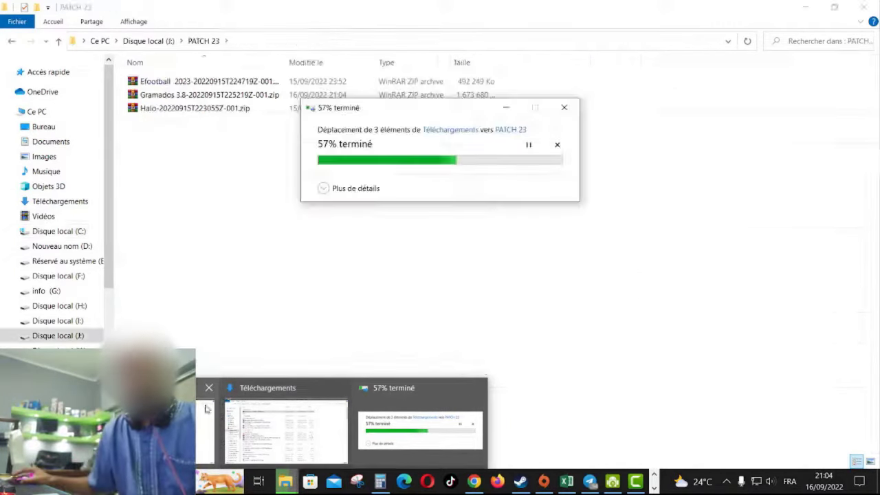
click(230, 416)
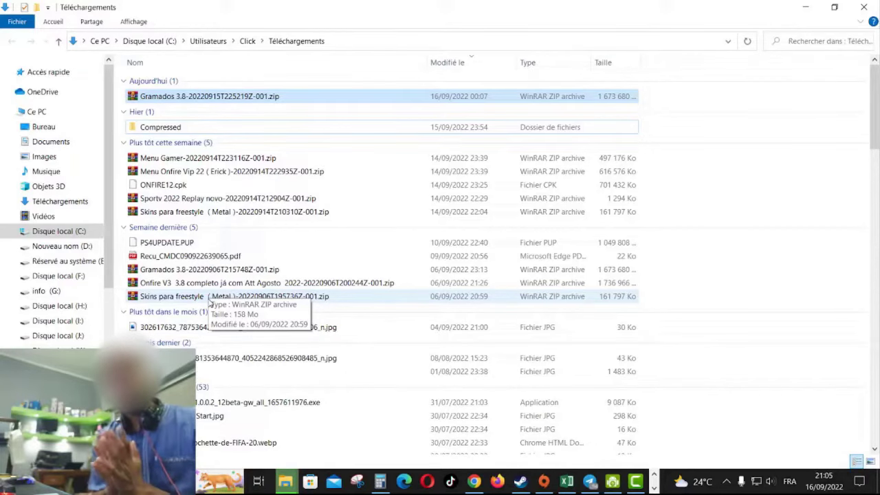
key(alt+Tab)
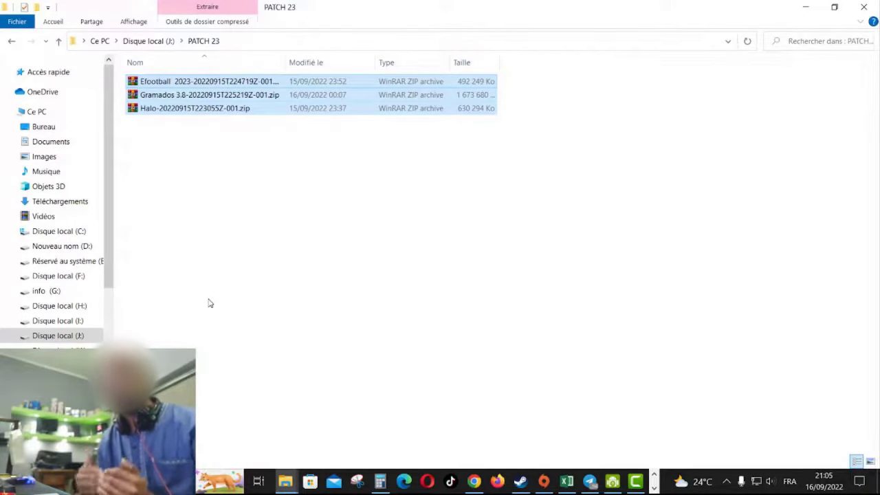
click(295, 258)
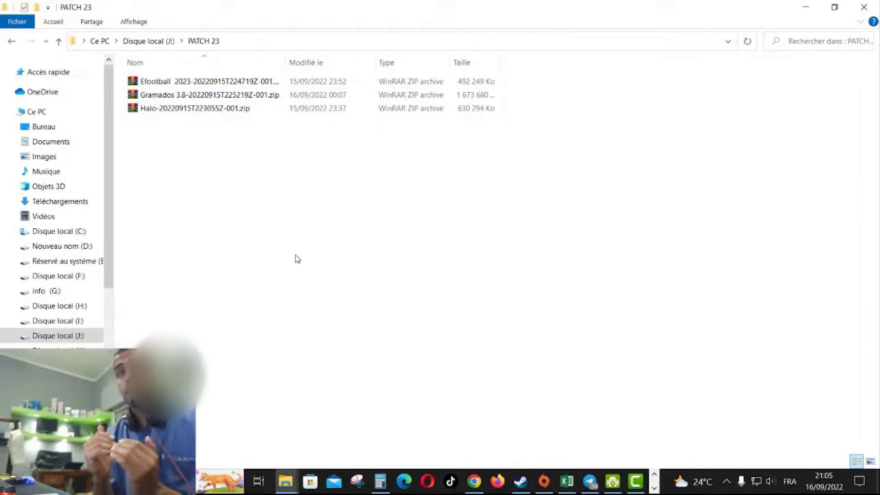
- Select Menu Gamer, Menu Onfire Vip 22, ONFIRE12.cpk, Sportv 2022 Replay novo and the newer Skins para freestyle in Téléchargements and check their combined size
click(285, 482)
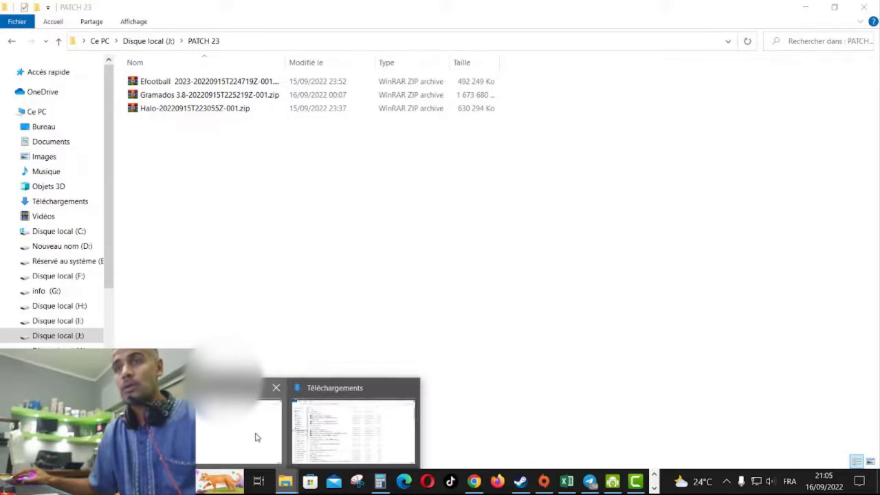
click(354, 430)
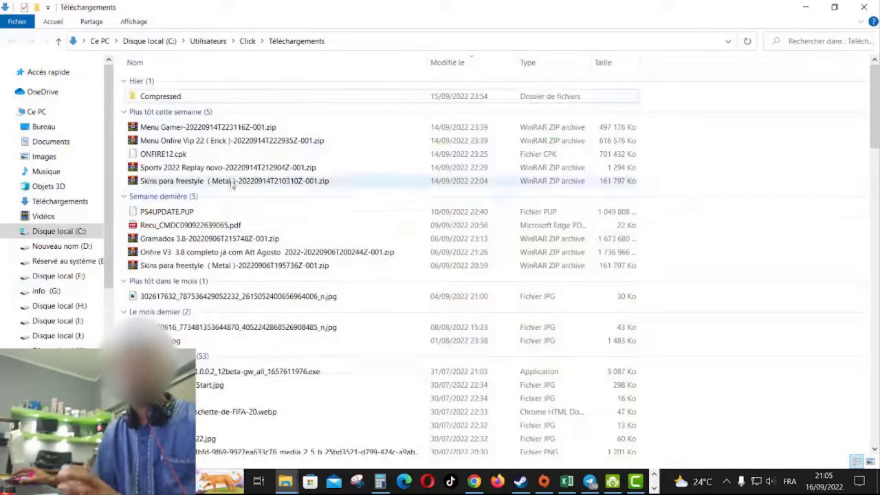
click(181, 128)
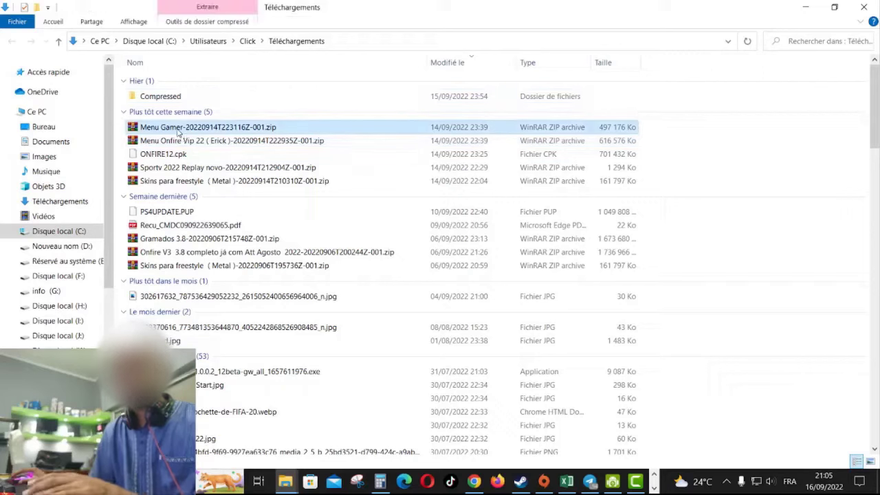
shift+click(181, 140)
drag(180, 141, 170, 161)
shift+click(165, 154)
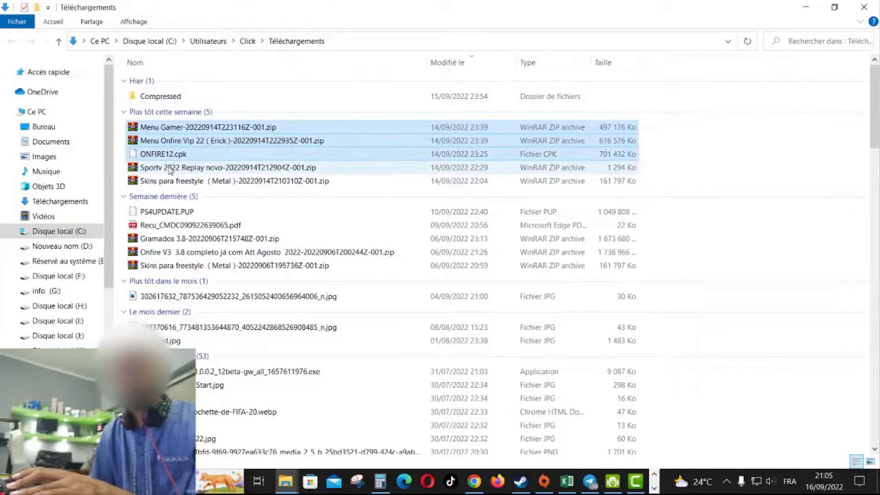
shift+click(165, 168)
shift+click(165, 182)
right_click(170, 165)
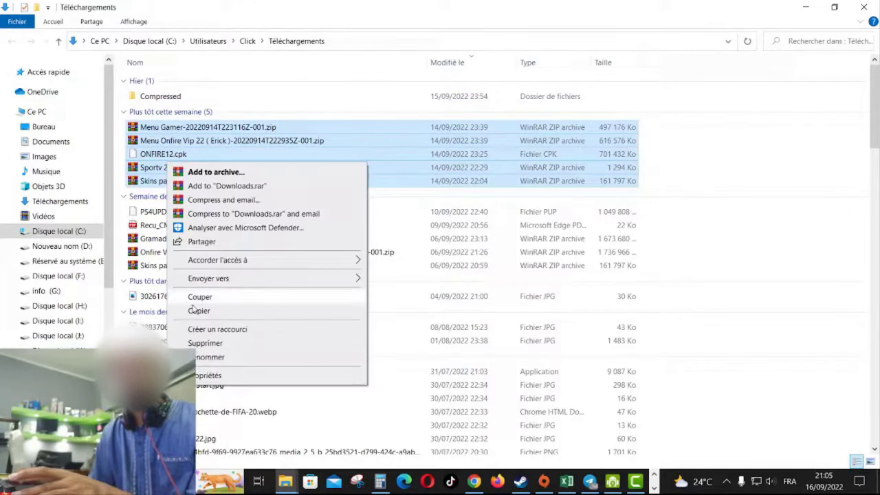
click(206, 375)
click(319, 433)
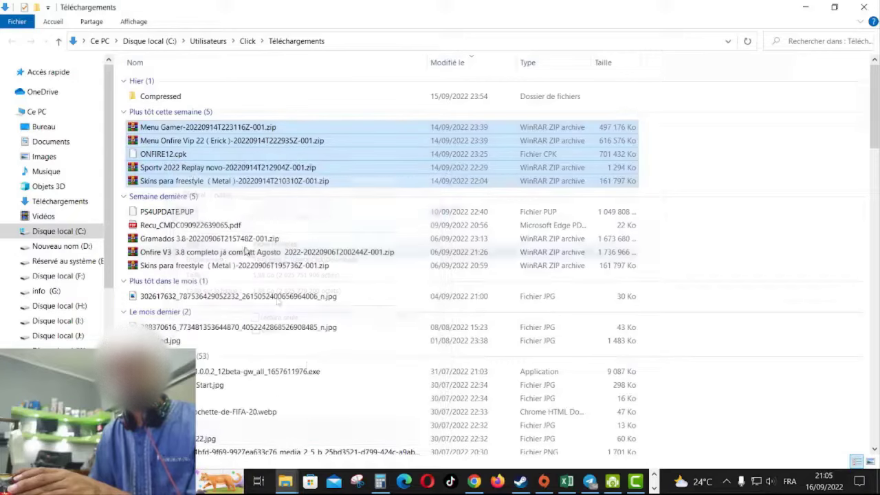
- Move the five selected patch files from Téléchargements into the PATCH 23 folder
right_click(172, 142)
click(204, 282)
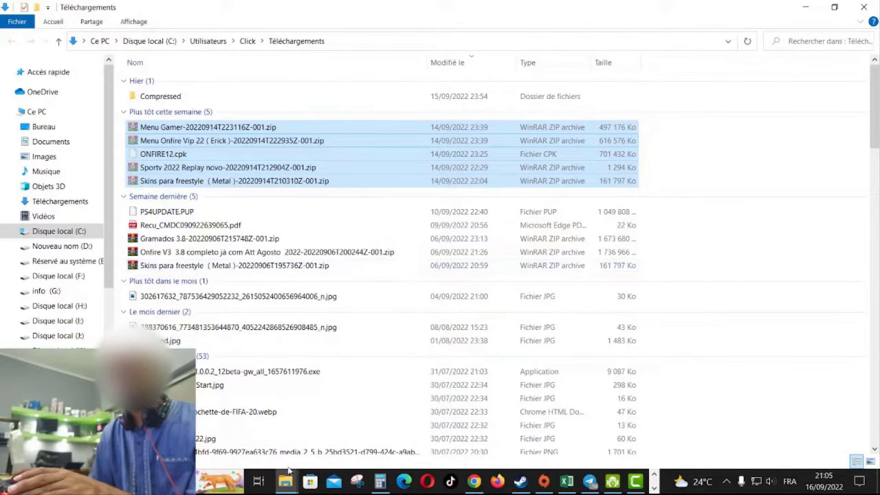
mouse_move(285, 481)
click(255, 417)
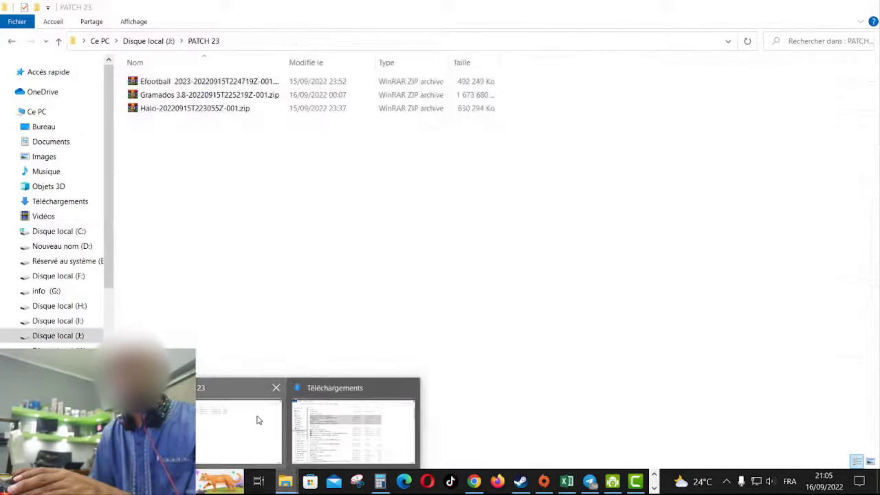
right_click(187, 143)
click(215, 232)
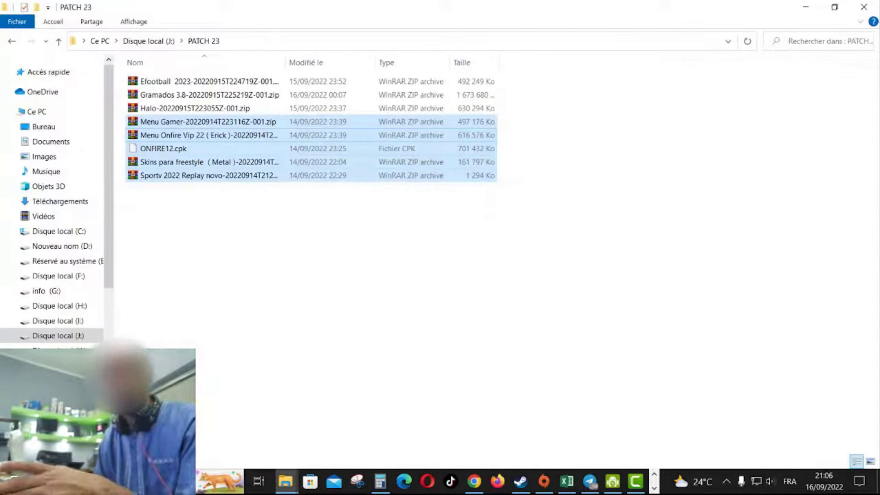
- Select the Gramados 3.8, Onfire V3 3.8 completo and Skins para freestyle archives in Téléchargements and check their combined size
click(286, 481)
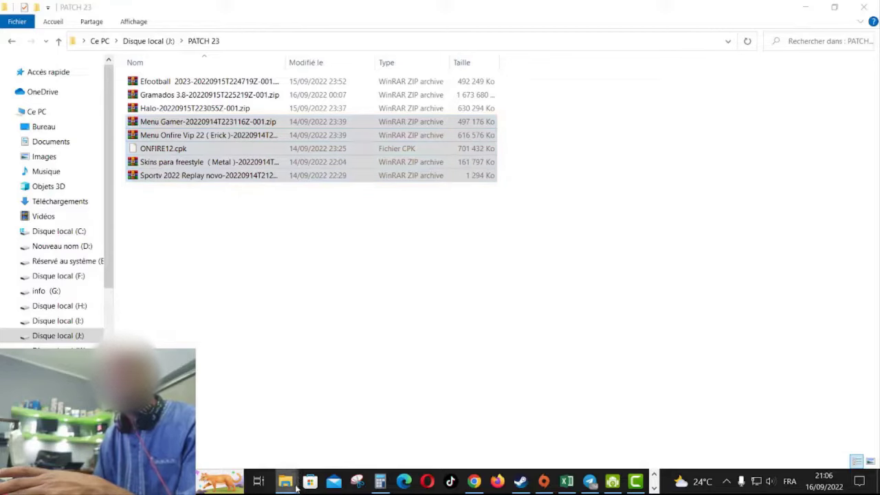
click(334, 427)
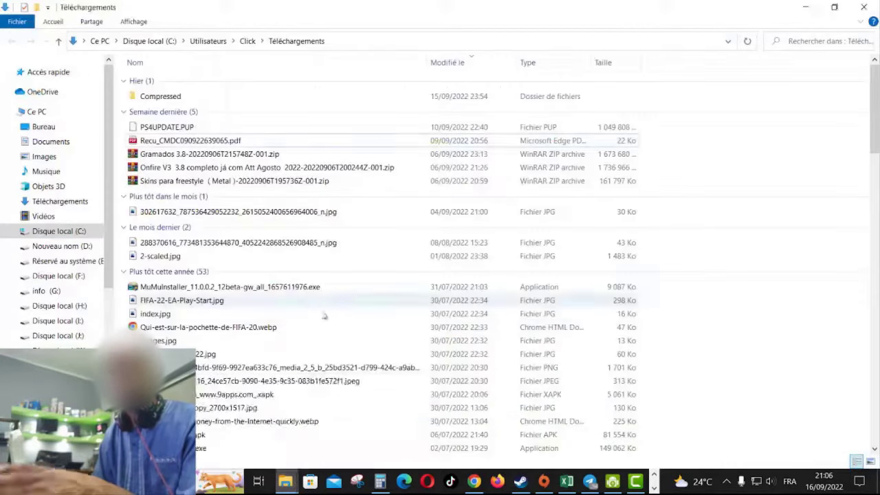
click(172, 154)
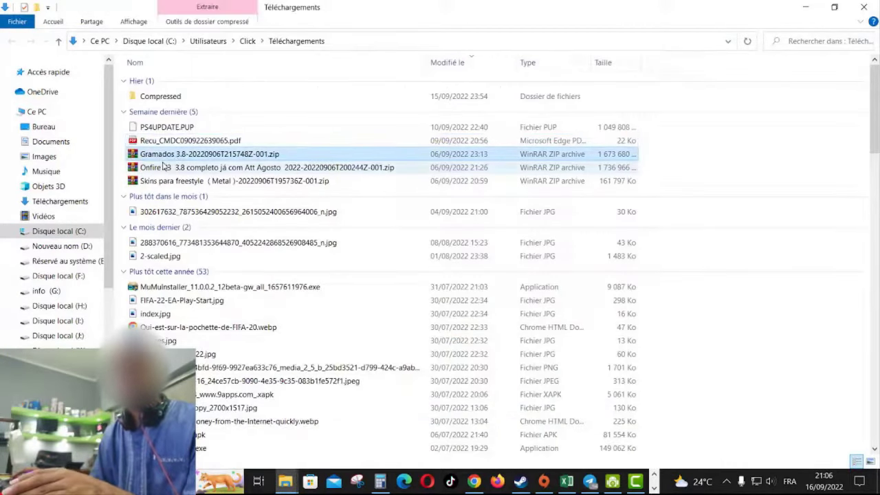
ctrl+click(168, 183)
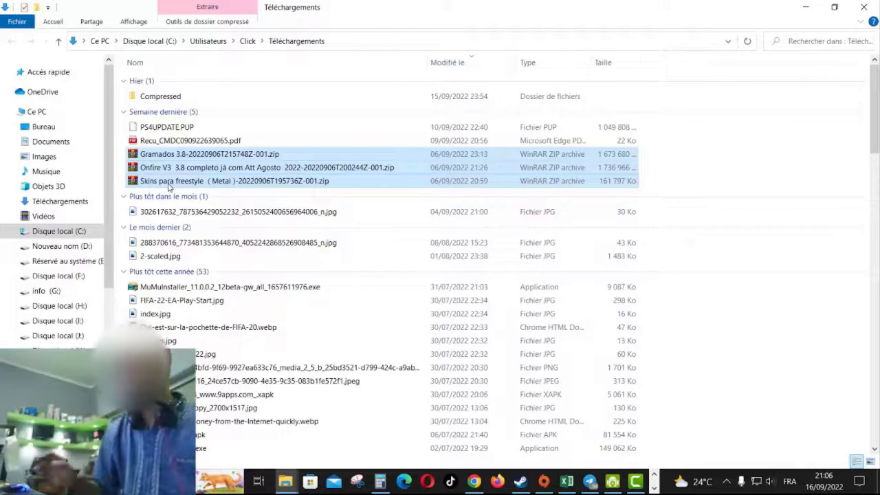
right_click(211, 165)
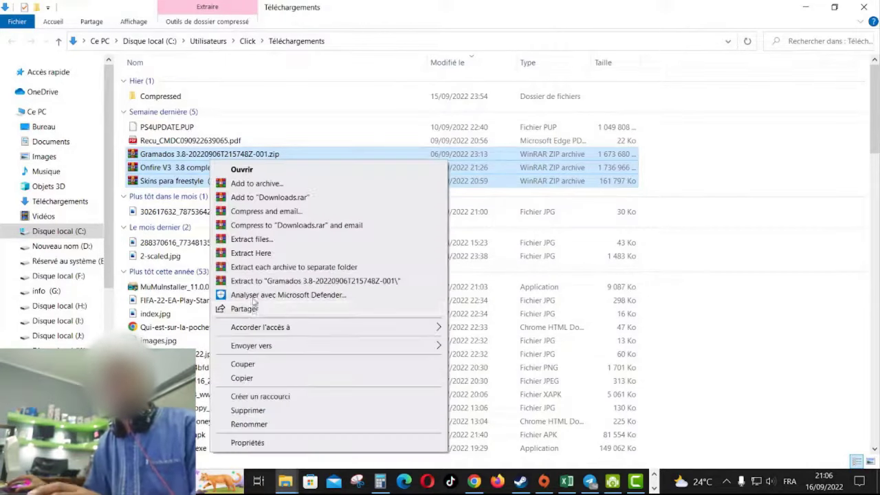
click(247, 442)
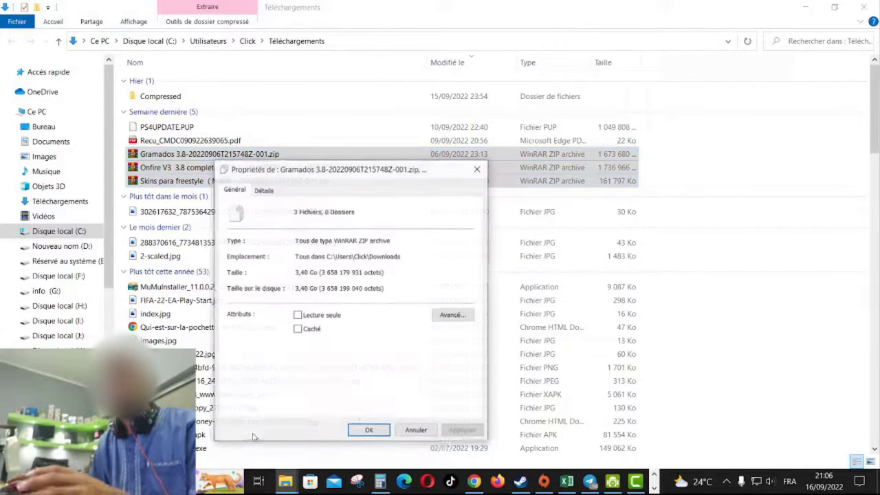
click(369, 429)
- Check the drives' free space in a refreshed Ce PC view and open Disque local (J:)
click(285, 481)
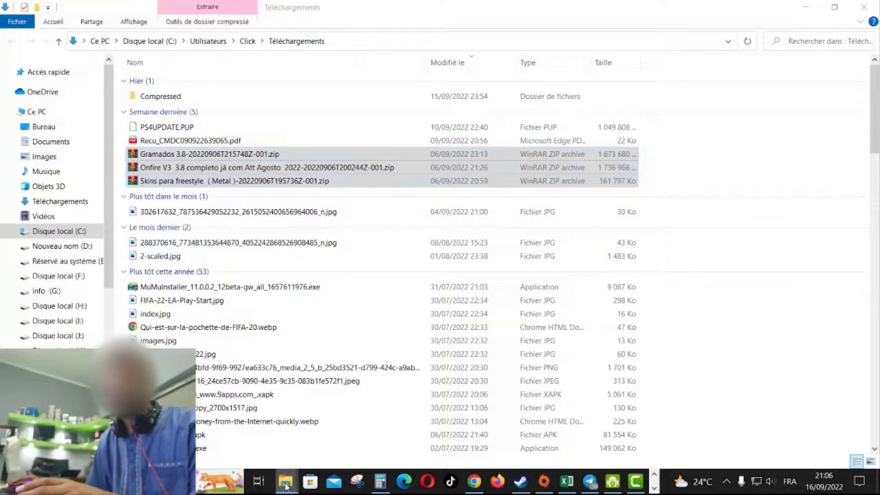
click(227, 420)
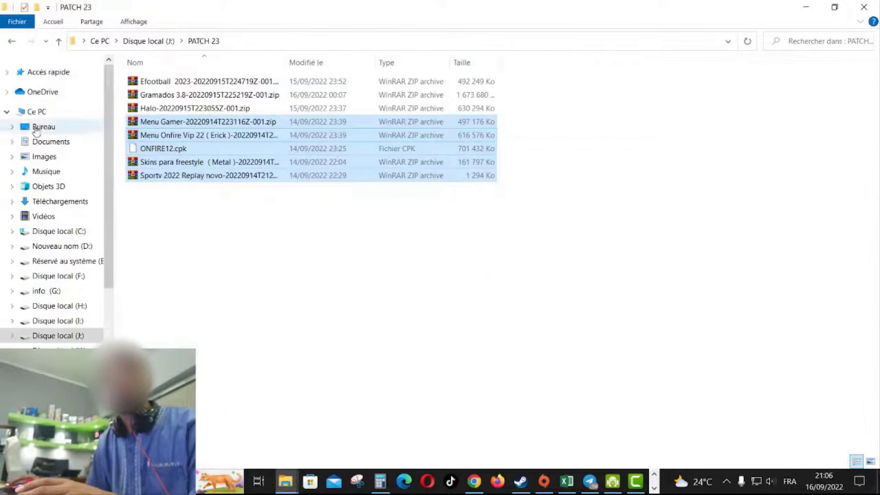
click(34, 111)
right_click(624, 301)
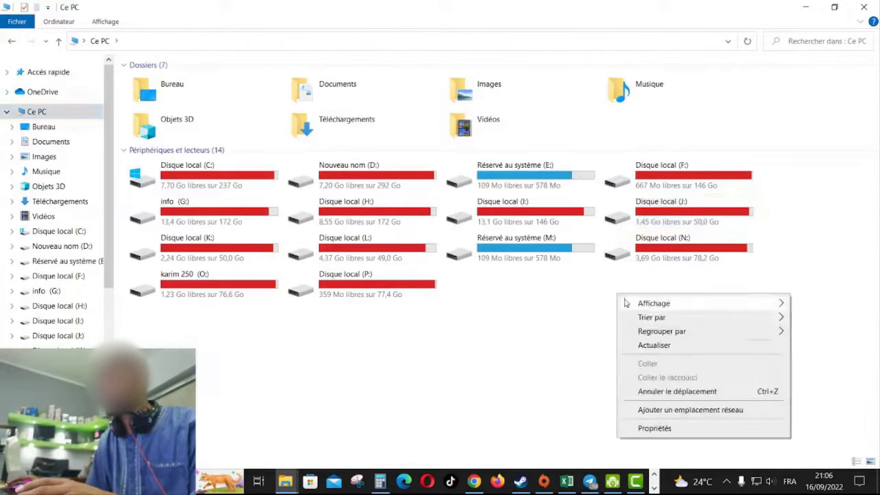
click(643, 347)
double_click(682, 201)
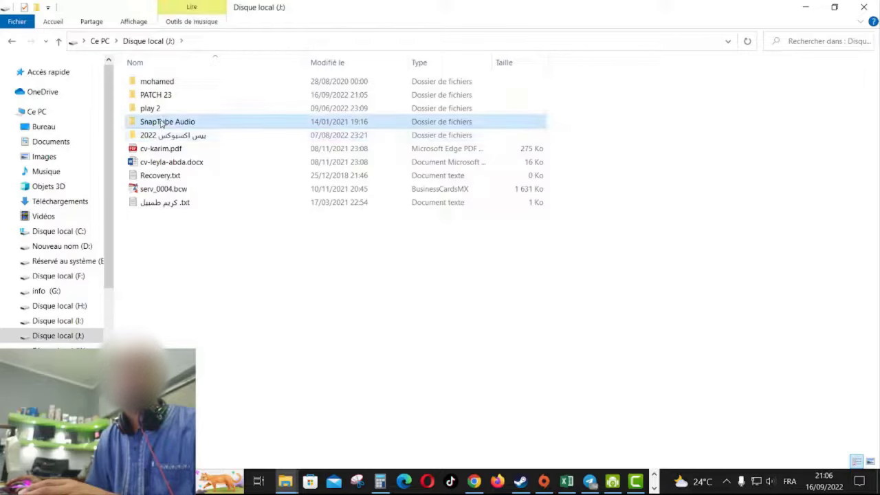
- Inspect the contents and size of the SnapTube Audio folder on Disque local (J:)
double_click(162, 121)
click(12, 42)
right_click(177, 122)
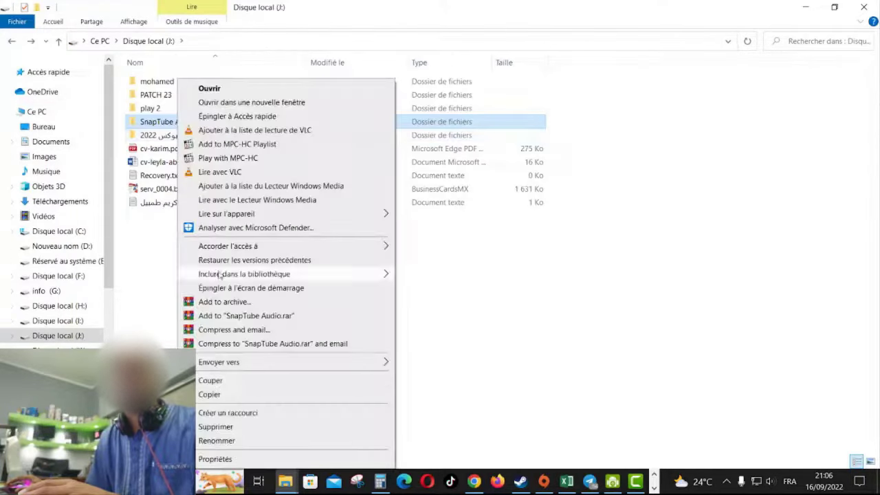
click(231, 459)
click(363, 410)
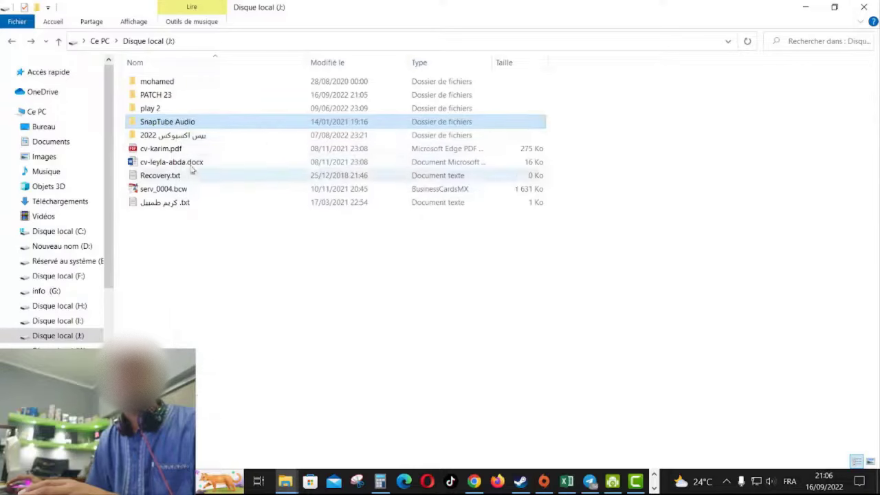
- Inspect the بيس اكسبوكس 2022 folder, including its Content subfolder, and check the folder's size
click(165, 136)
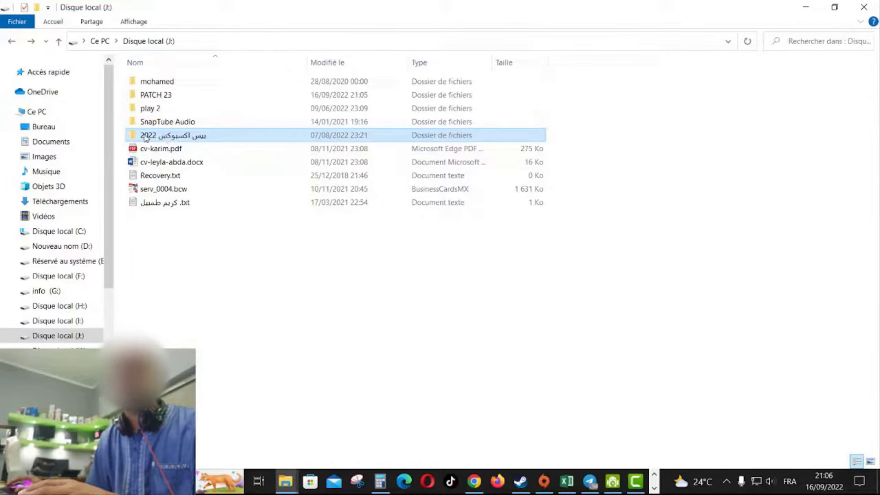
double_click(146, 136)
double_click(165, 81)
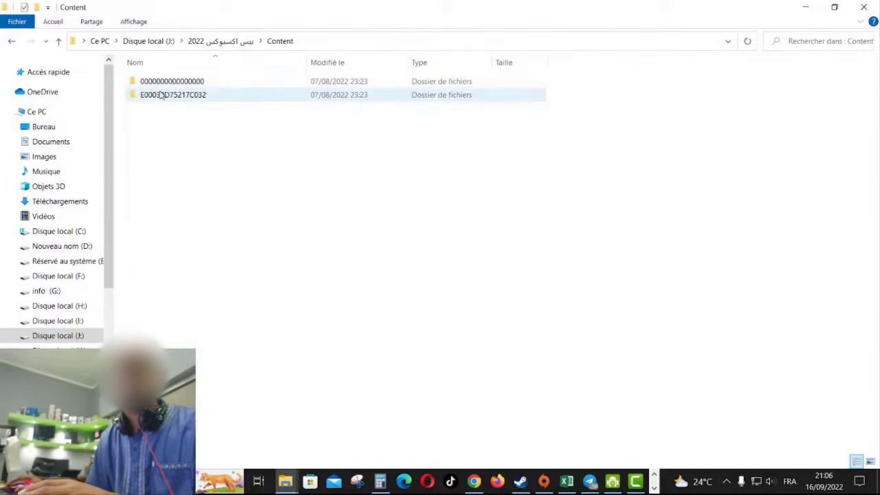
click(11, 41)
click(14, 42)
right_click(182, 138)
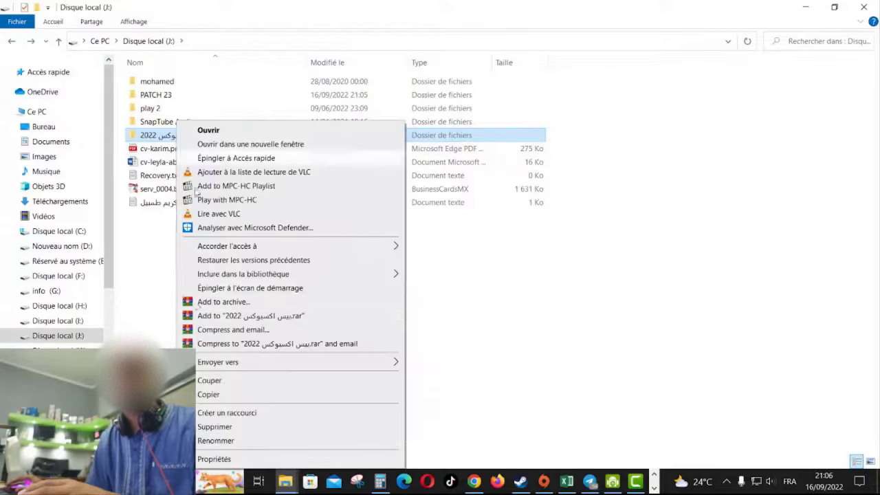
click(229, 461)
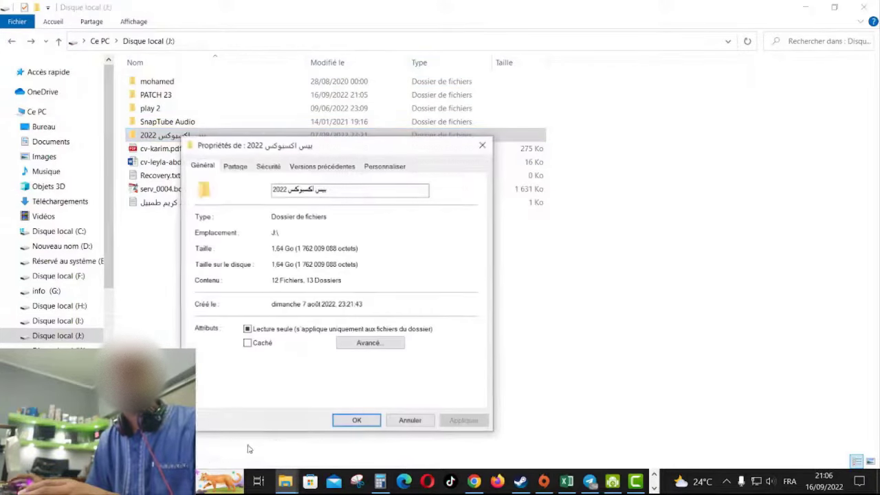
click(364, 421)
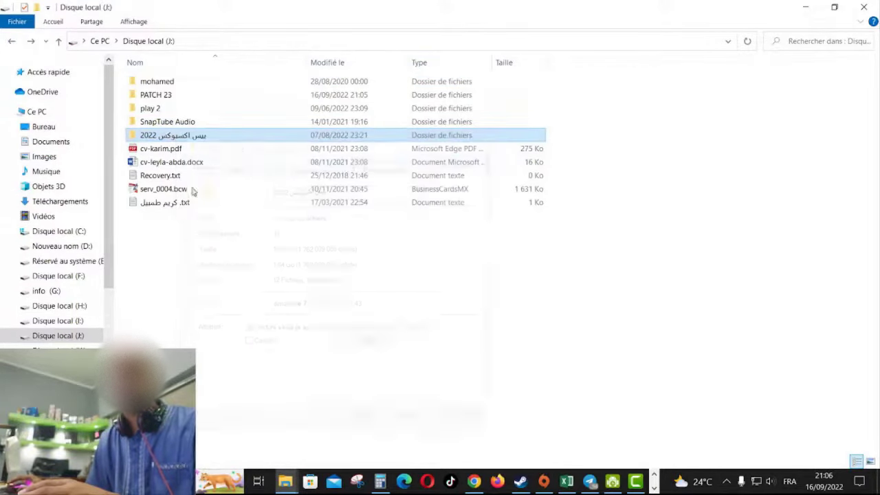
- Delete the بيس اكسبوكس 2022 folder from Disque local (J:) and minimise the file manager windows to show the desktop
right_click(156, 137)
click(219, 431)
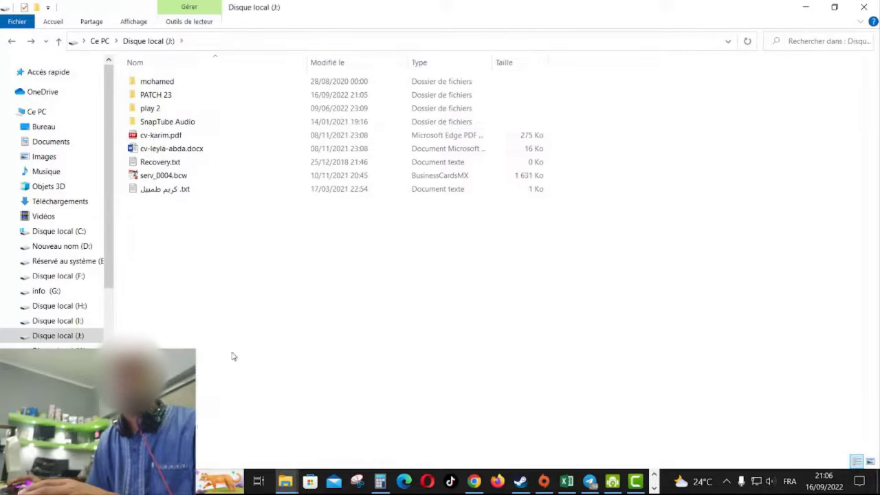
right_click(241, 261)
click(281, 314)
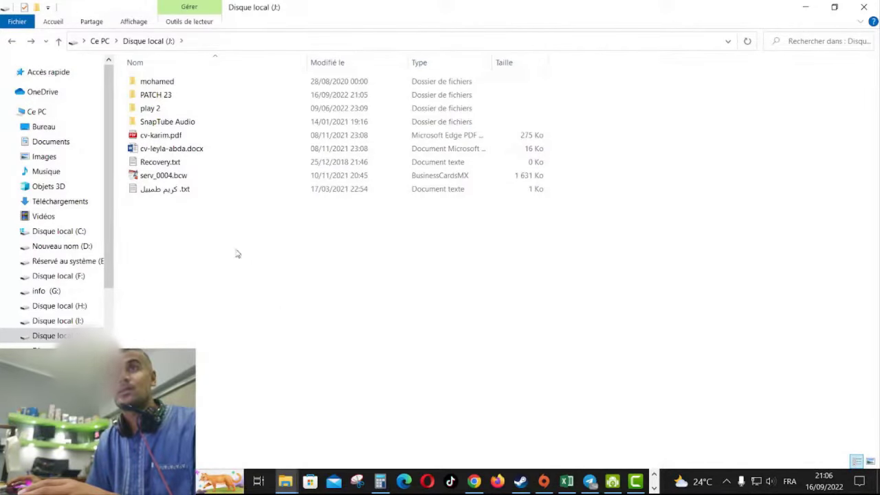
click(806, 7)
click(806, 7)
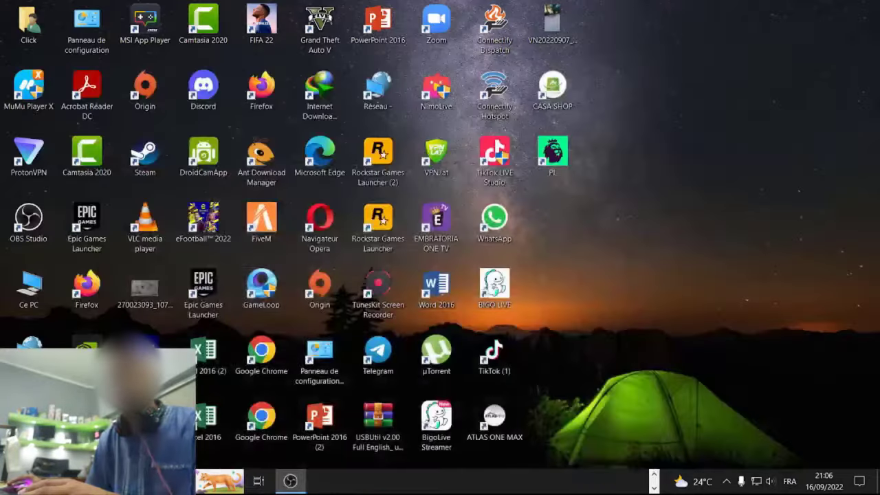
- Empty the desktop's recycle bin, permanently deleting the بيس اكسبوكس 2022 folder
right_click(40, 318)
click(83, 340)
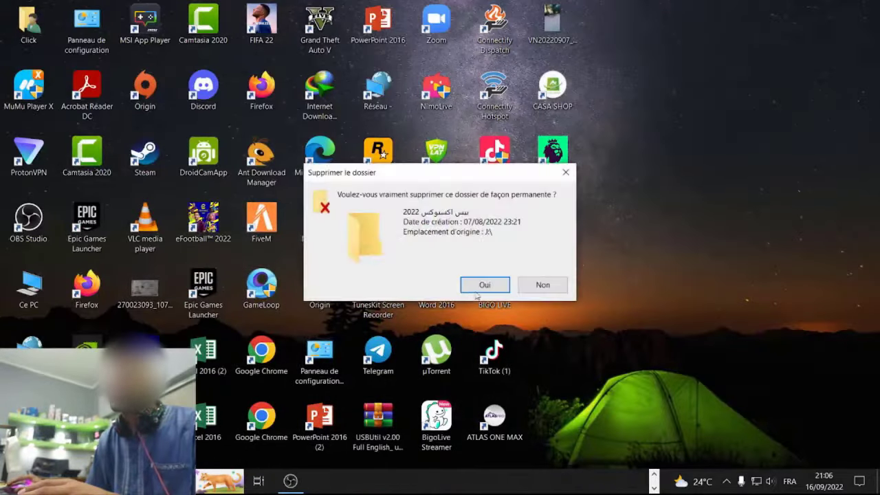
key(Return)
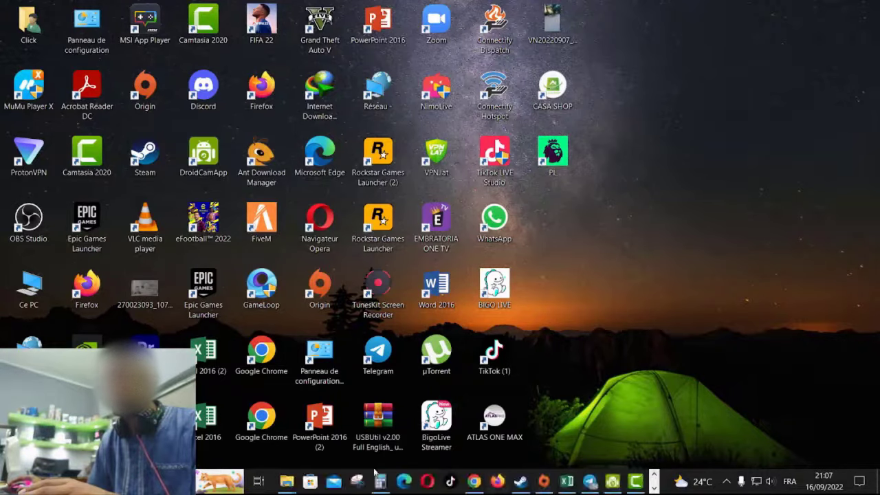
- Return to the file manager window for drive J and check the drives' free space in a refreshed Ce PC view
mouse_move(290, 483)
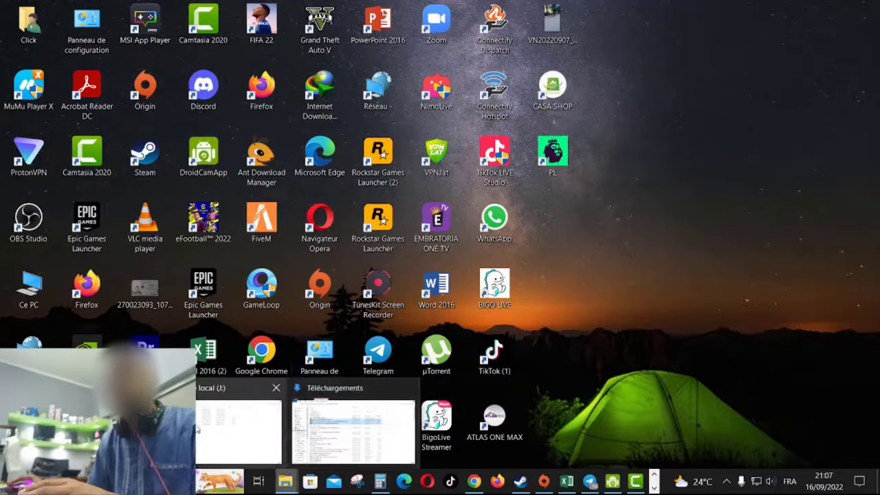
click(237, 423)
click(38, 112)
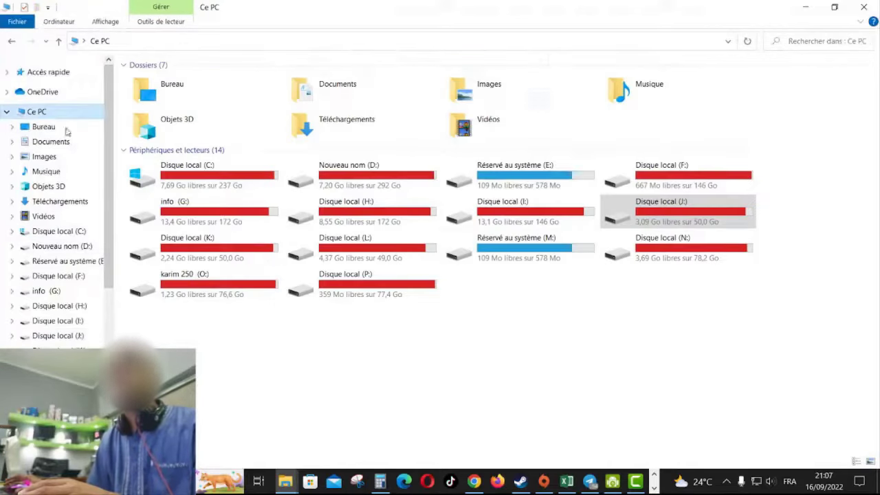
right_click(521, 328)
click(571, 369)
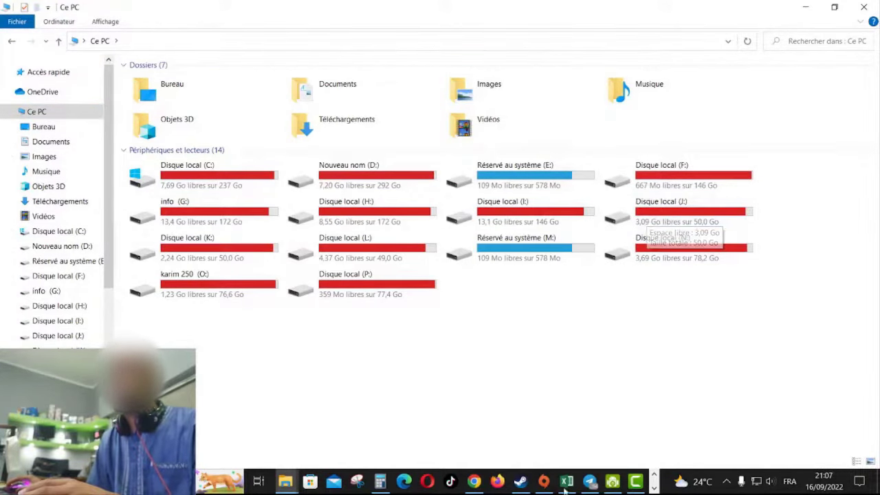
- Check the combined size of the Gramados, Onfire V3 and Skins para freestyle archives selected in Téléchargements
mouse_move(293, 484)
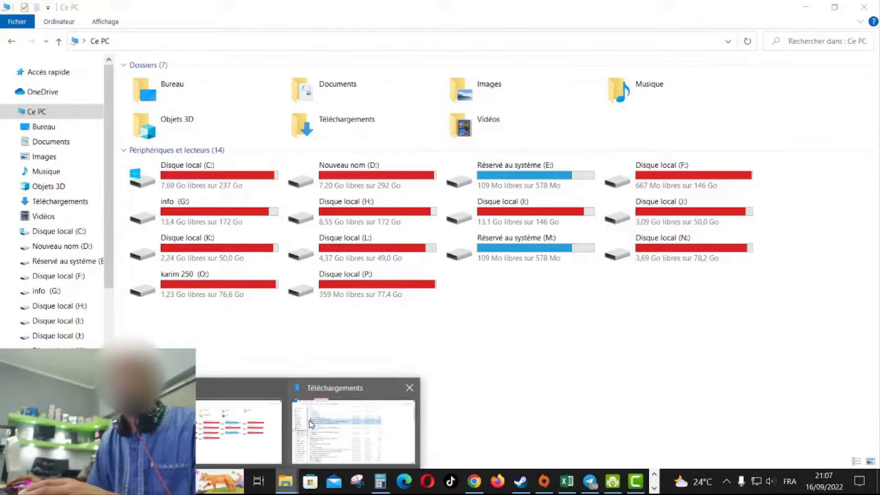
click(344, 426)
right_click(213, 169)
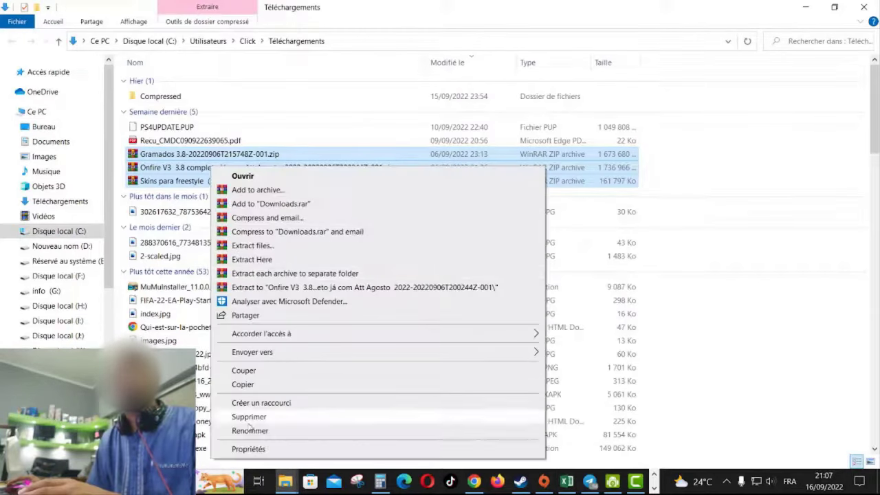
click(246, 451)
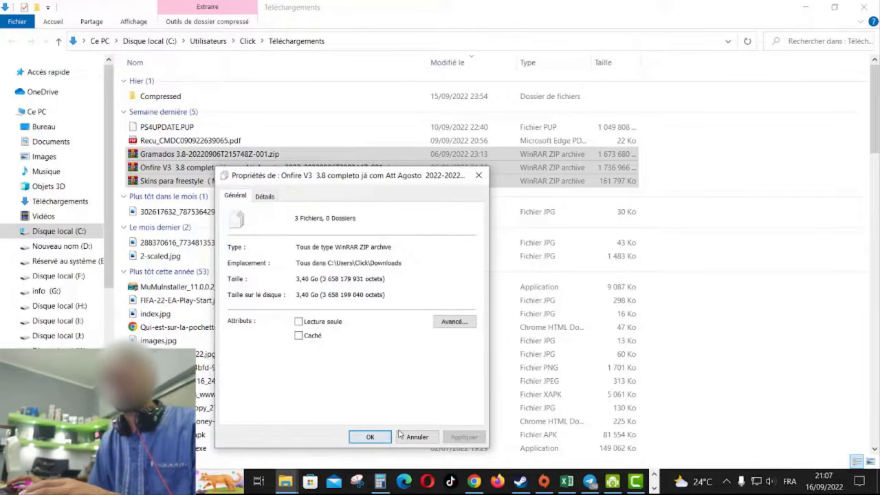
click(369, 438)
- Inspect the play 2 folder on Disque local (J:), including its pes 2018 and PES 2018 PLAY subfolders
mouse_move(286, 481)
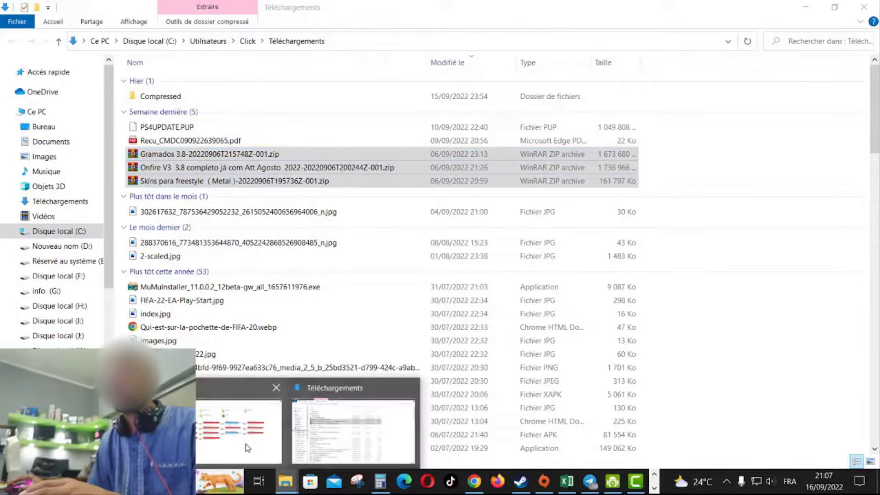
click(245, 448)
double_click(663, 208)
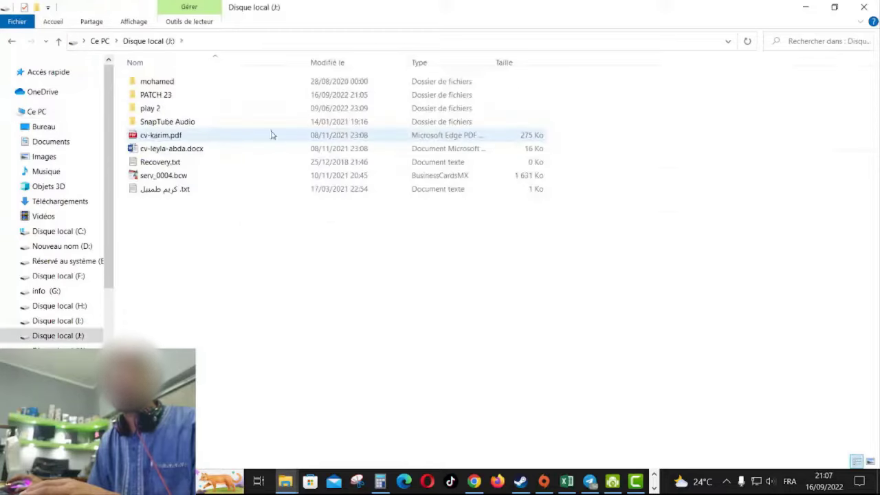
double_click(150, 109)
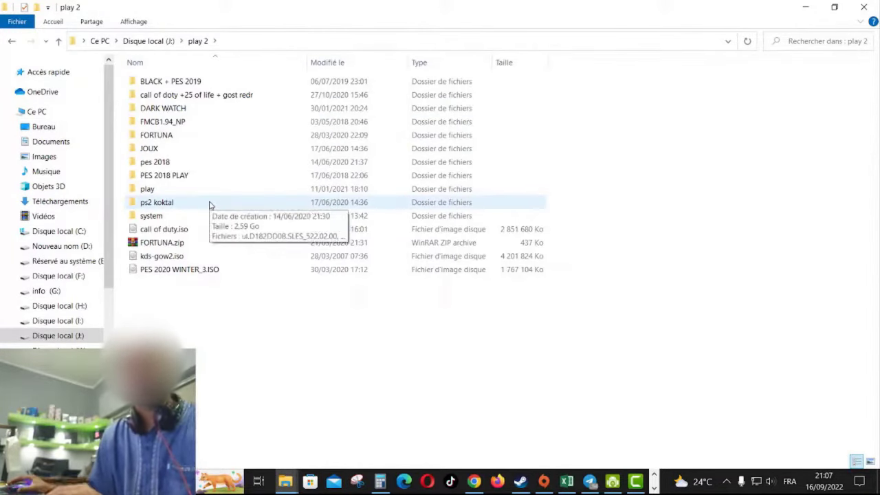
click(11, 42)
double_click(163, 112)
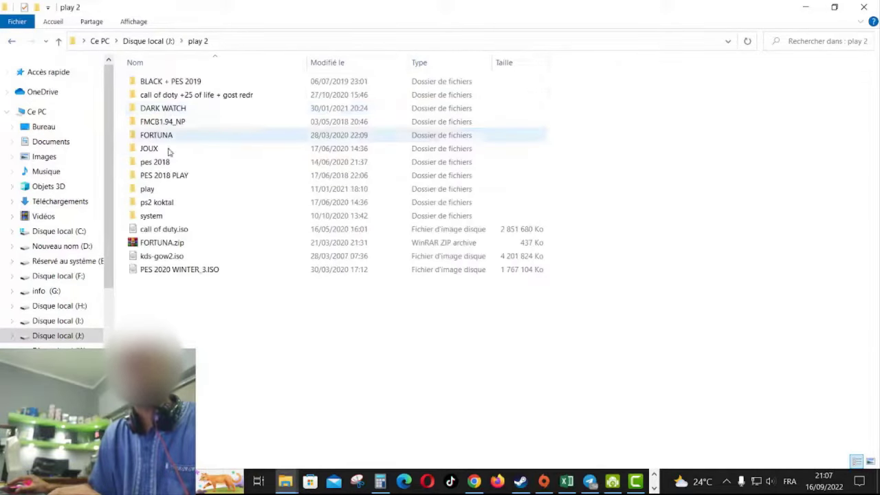
double_click(165, 163)
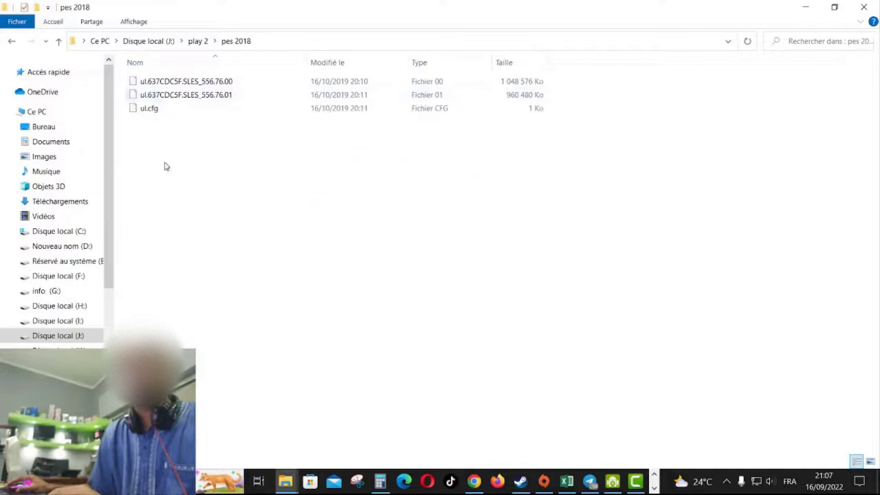
click(11, 42)
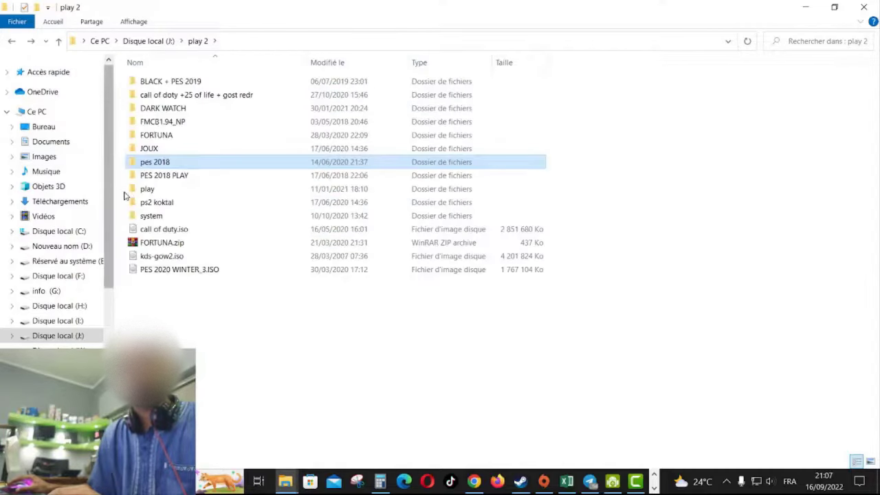
double_click(160, 175)
click(11, 44)
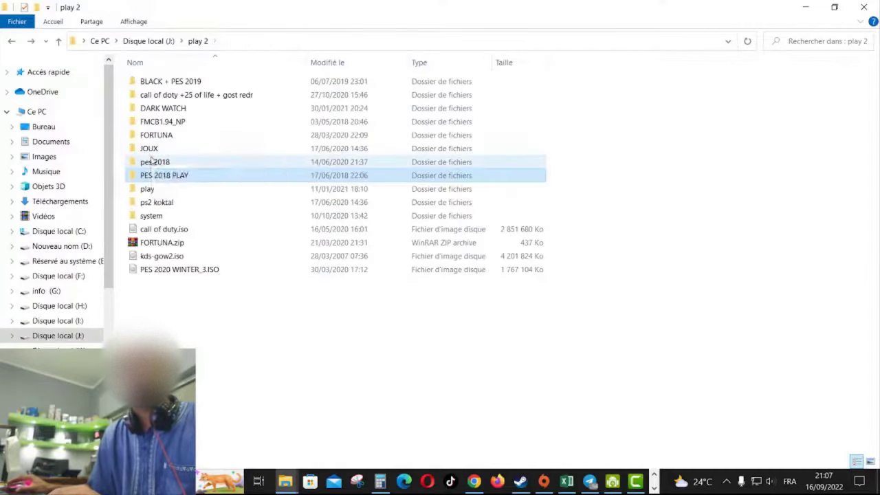
- Delete the pes 2018 folder from play 2 and refresh the Ce PC view to check the free space
right_click(150, 162)
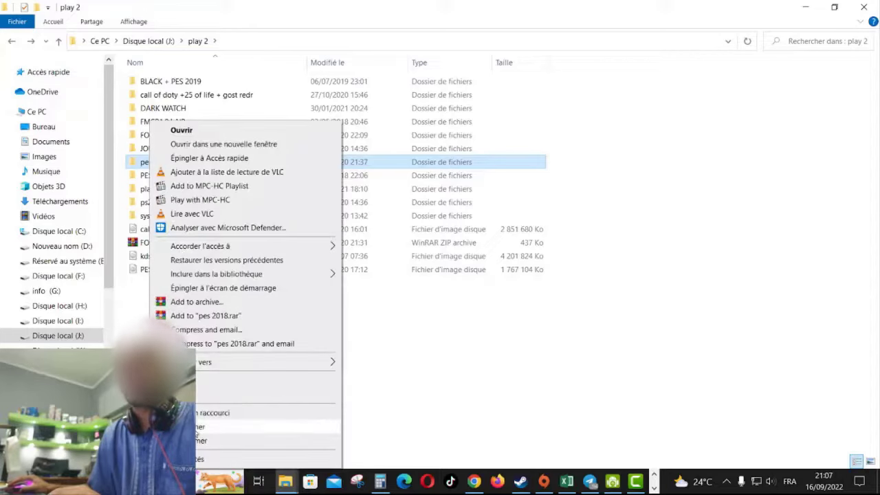
click(272, 424)
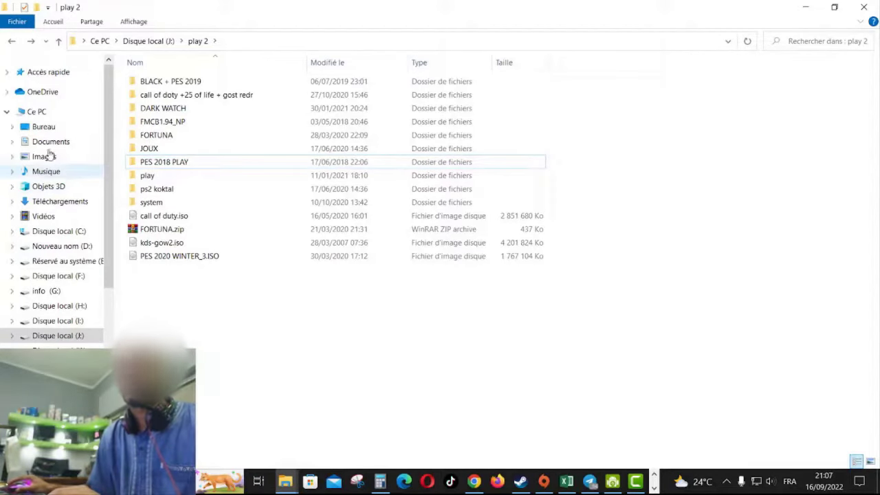
click(35, 112)
right_click(603, 297)
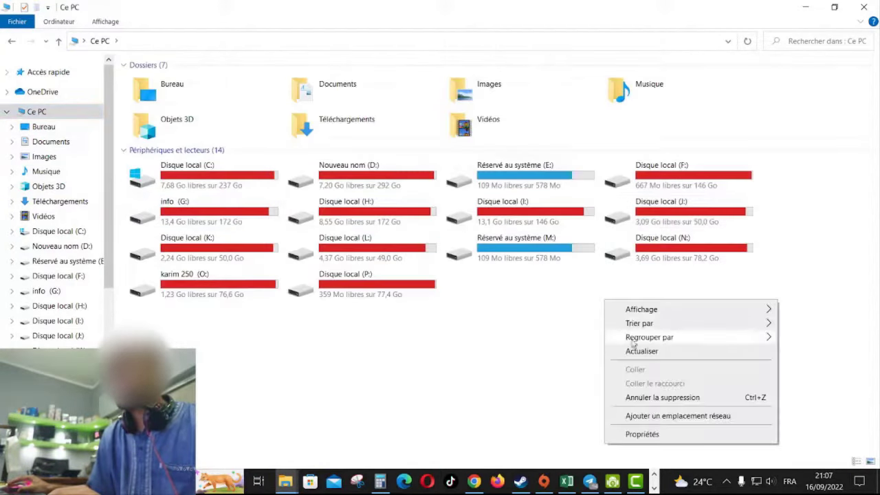
click(642, 350)
- Minimise both file manager windows and empty the recycle bin, permanently deleting the pes 2018 folder
click(808, 7)
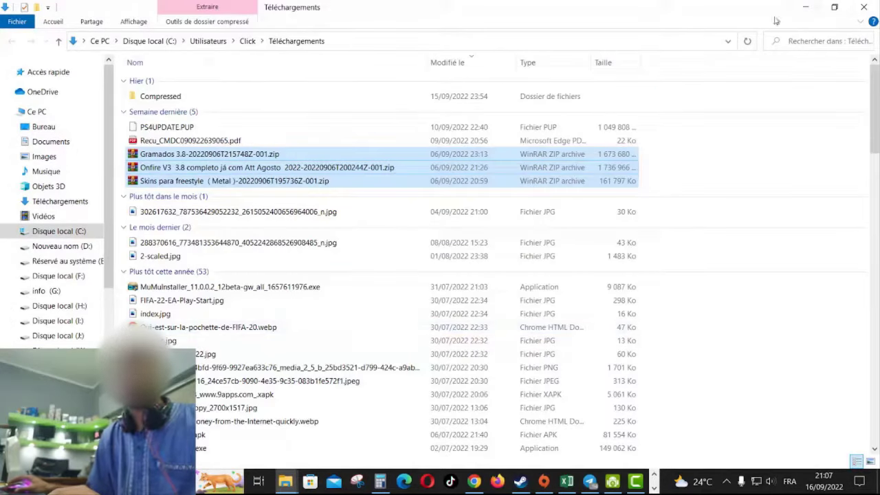
click(806, 7)
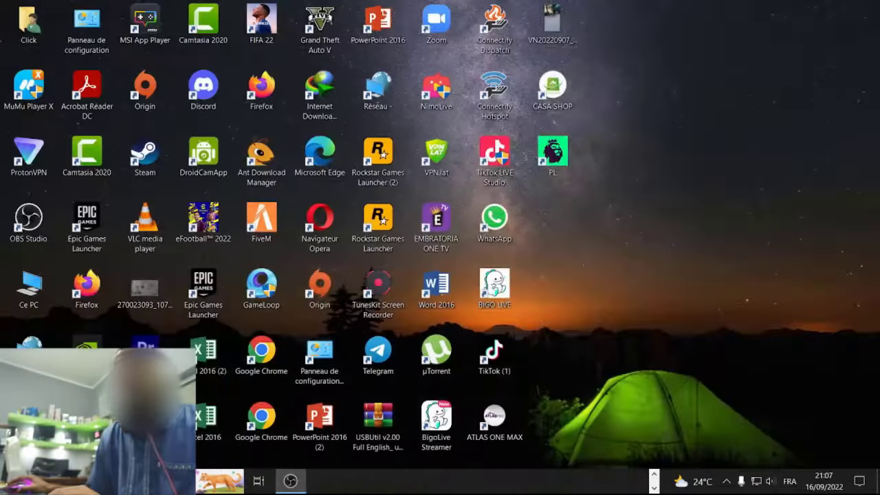
right_click(21, 322)
click(70, 345)
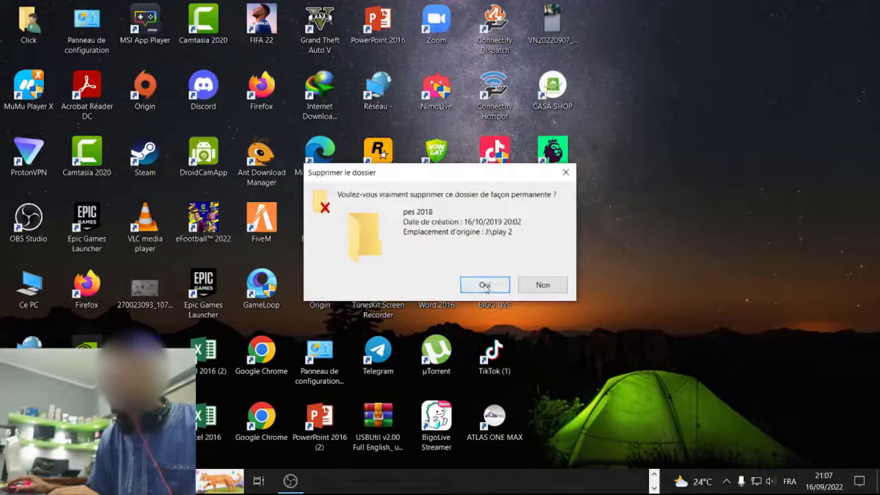
click(481, 283)
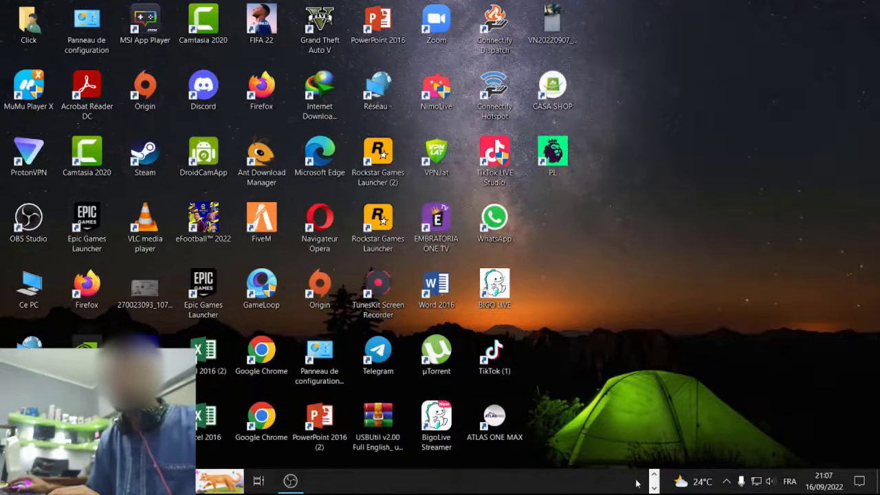
- Bring back the Ce PC window and refresh it to recheck the free space on Disque local (J:)
mouse_move(286, 481)
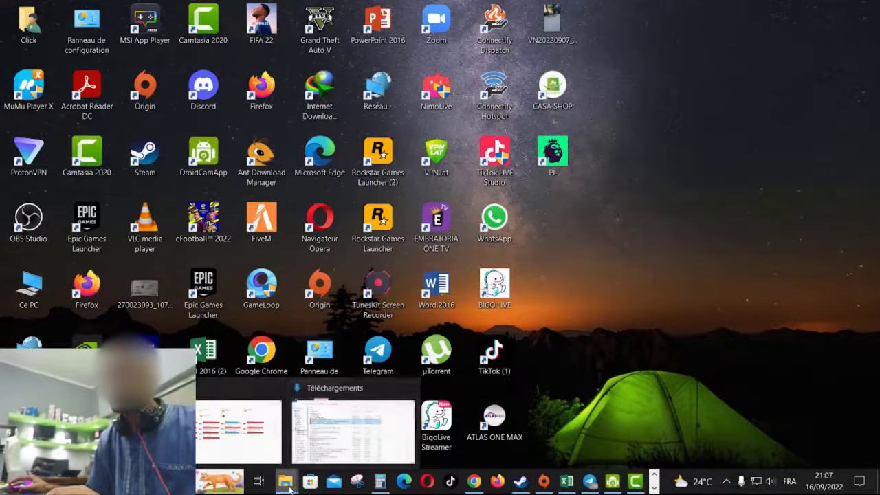
click(297, 427)
click(239, 430)
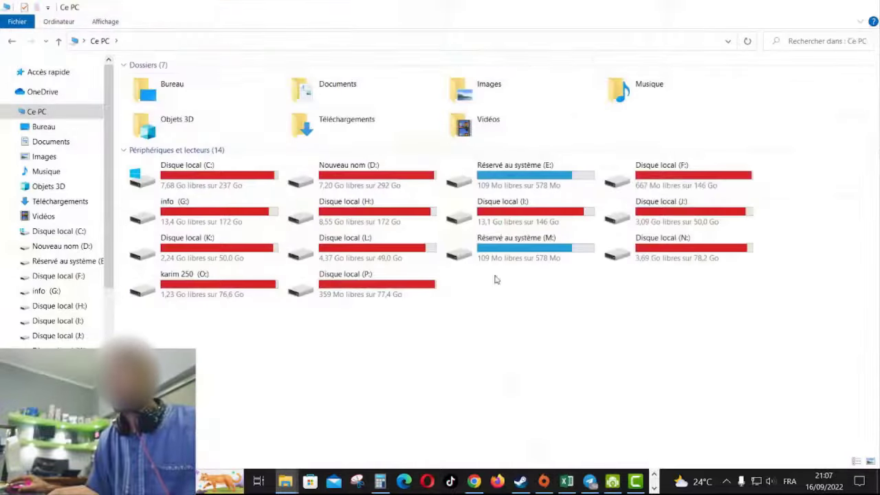
right_click(612, 336)
click(650, 388)
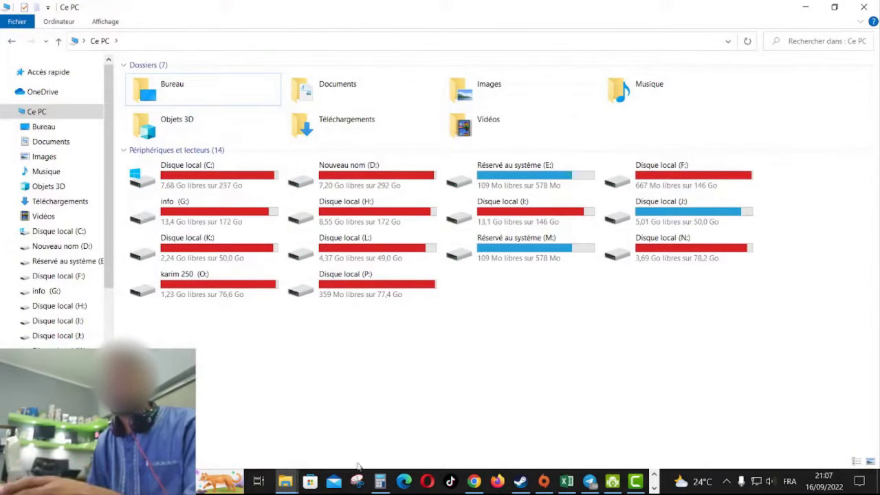
- Move the selected Gramados 3.8, Onfire V3 3.8 completo and Skins para freestyle archives from Téléchargements into PATCH 23 on drive J
click(323, 426)
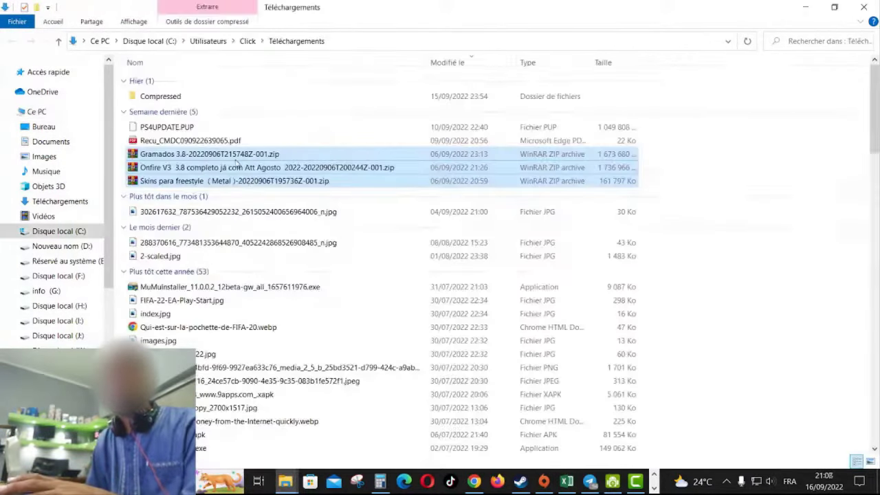
right_click(235, 160)
click(268, 362)
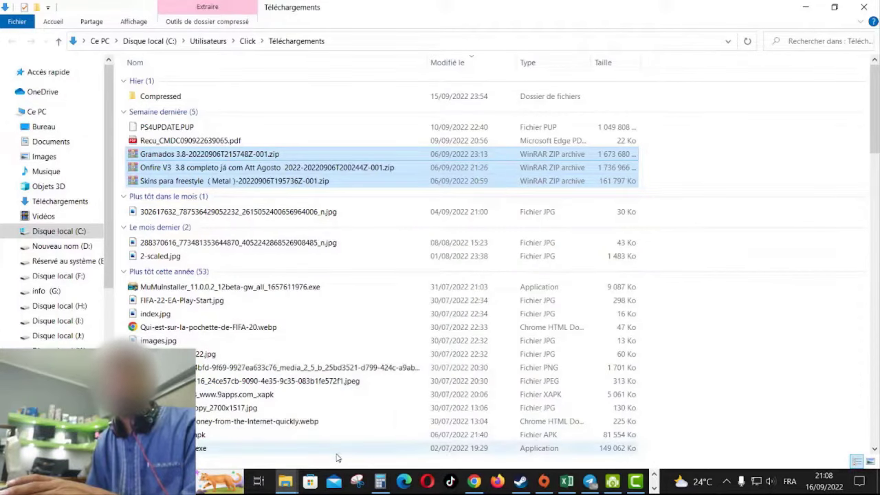
click(271, 426)
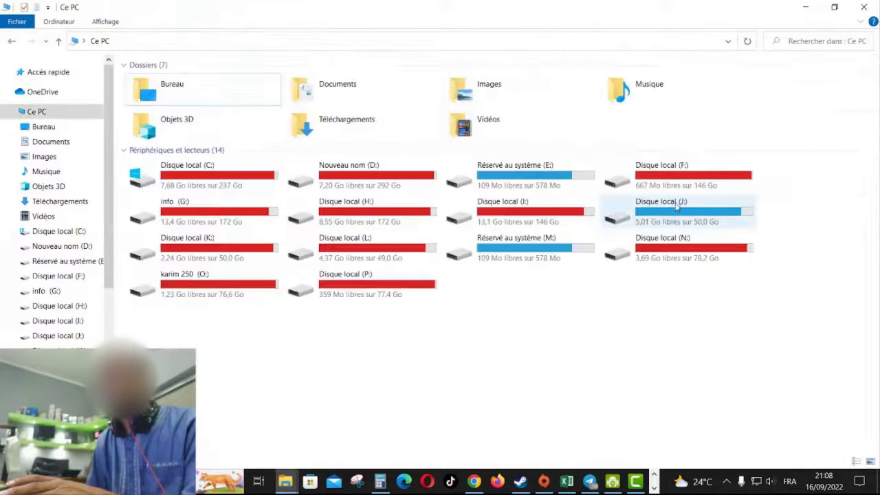
double_click(650, 214)
right_click(273, 232)
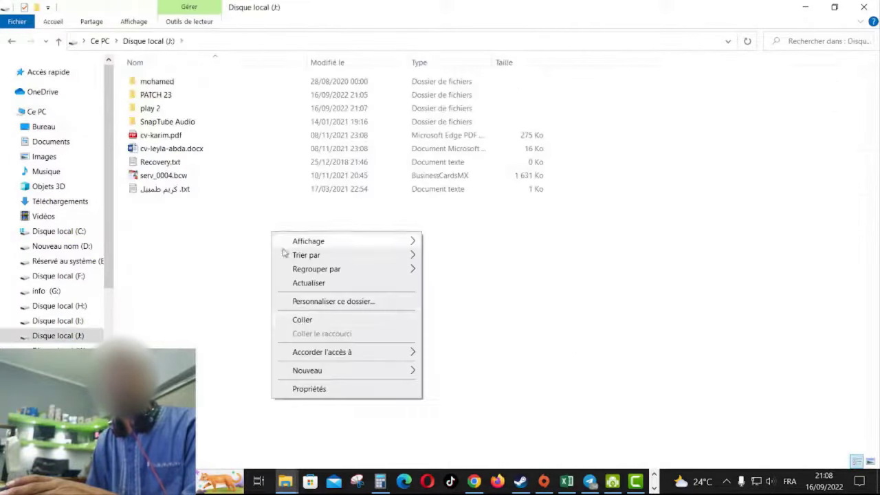
click(155, 94)
double_click(155, 95)
right_click(158, 223)
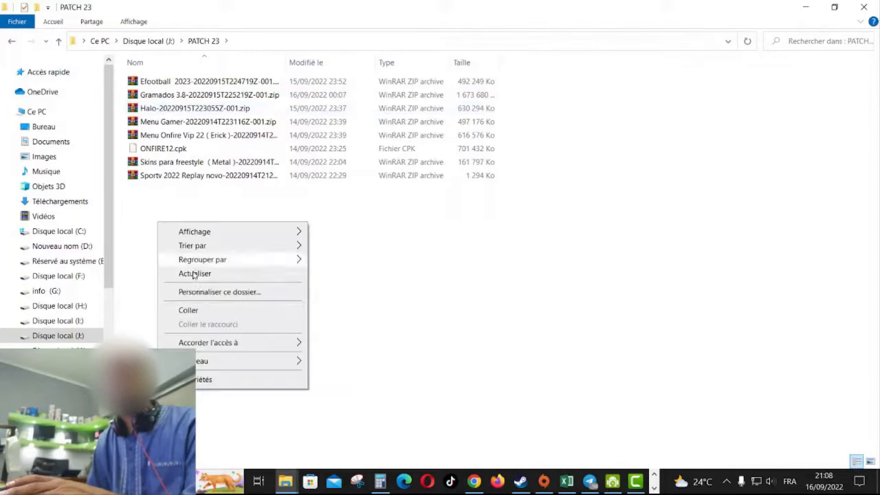
click(203, 316)
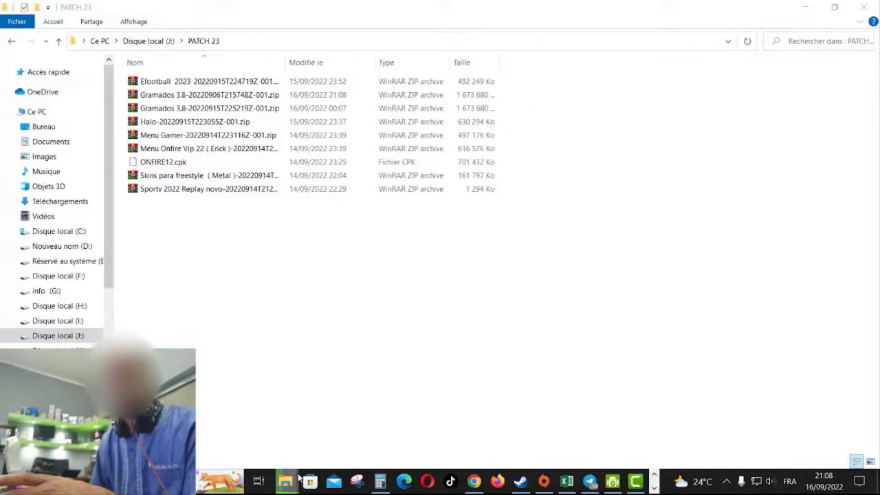
- Look through the older files in Téléchargements for further patch archives
mouse_move(299, 479)
click(296, 420)
scroll(432, 250, down, 2)
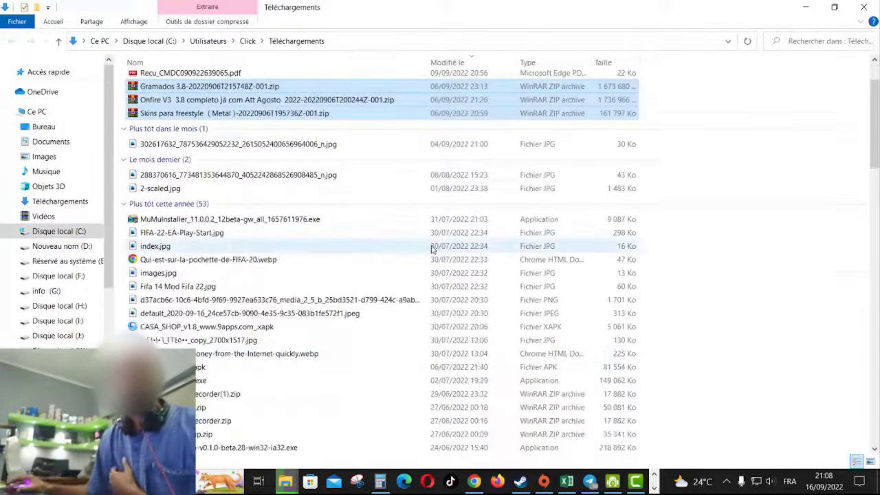
scroll(432, 249, down, 2)
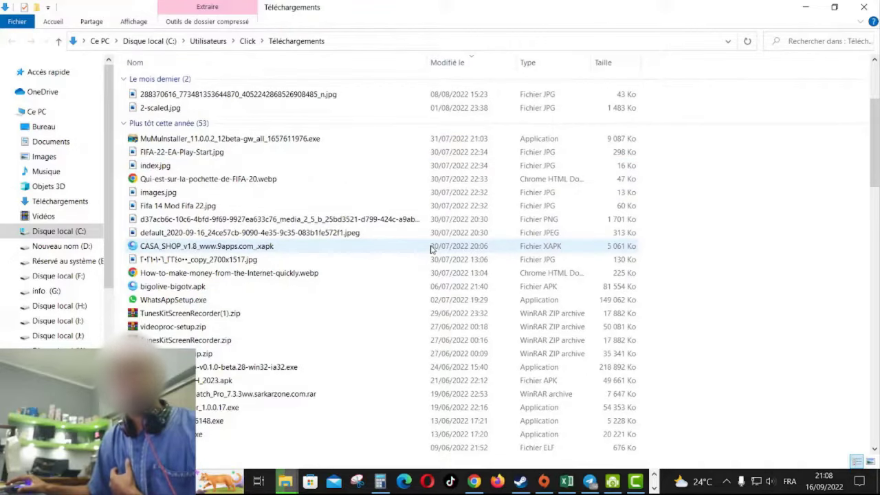
scroll(432, 249, down, 15)
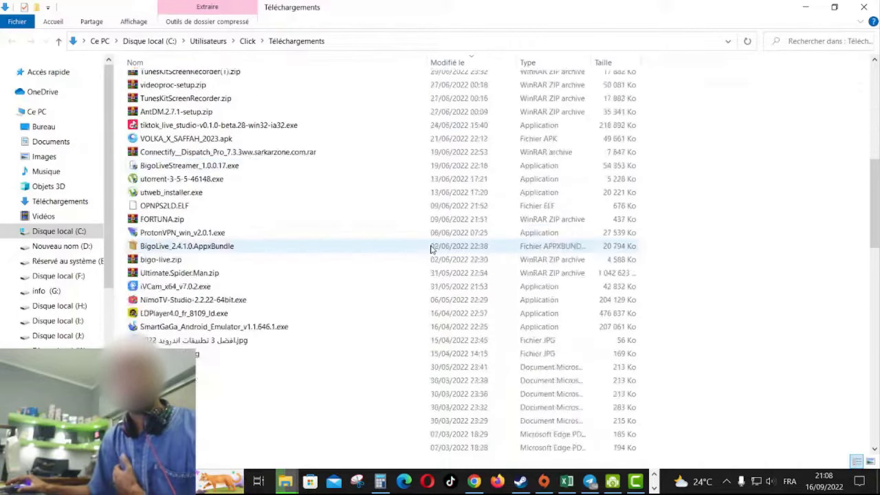
scroll(432, 250, up, 2)
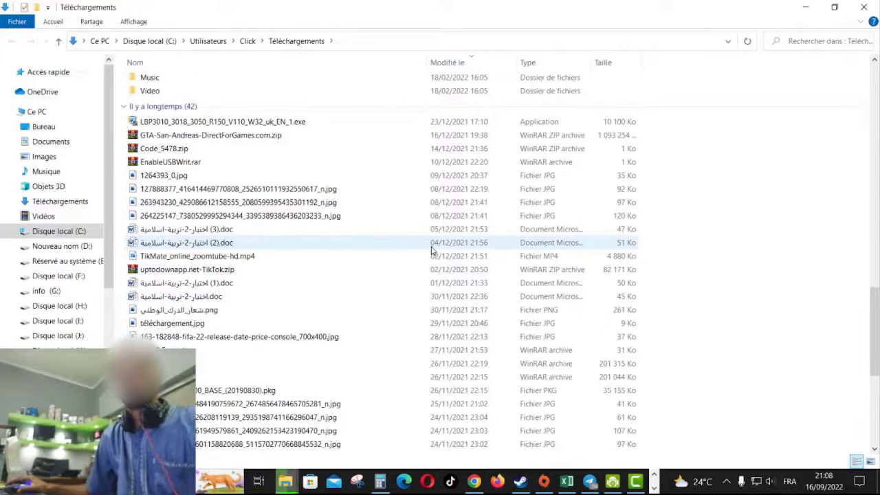
- Finish checking Téléchargements, close its window, and review the files in PATCH 23, singling out ONFIRE12.cpk
scroll(431, 250, down, 5)
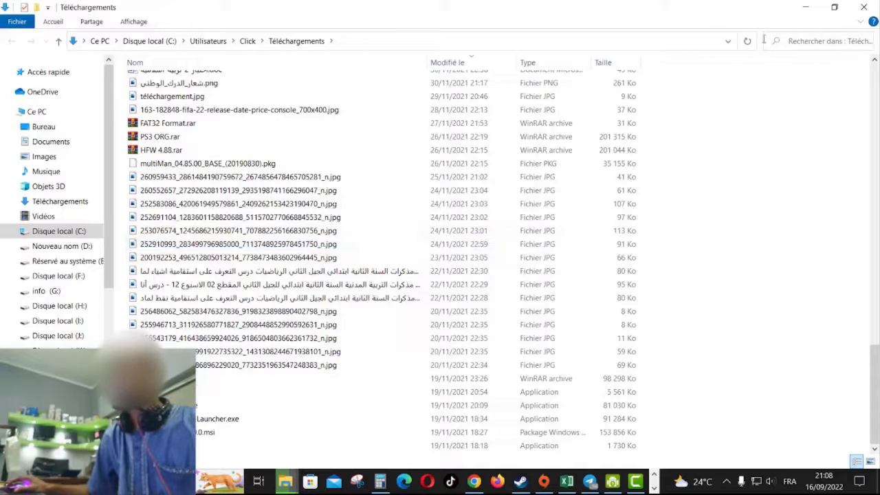
click(857, 12)
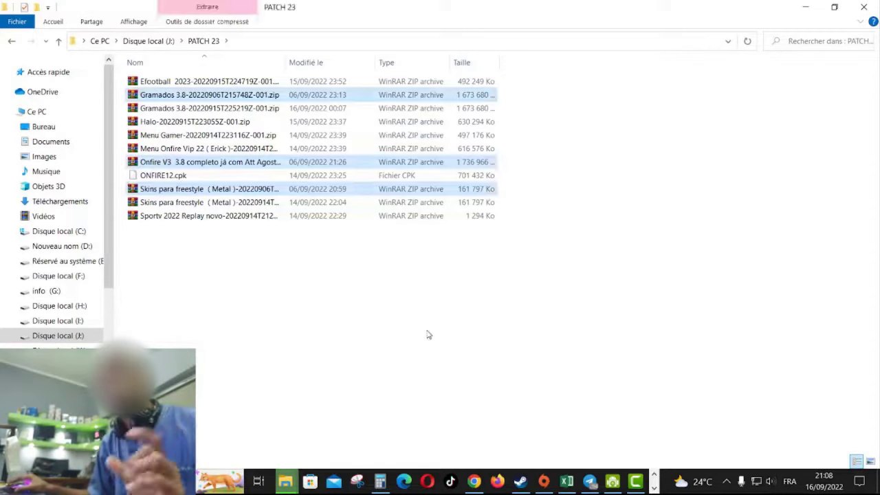
drag(193, 277, 188, 71)
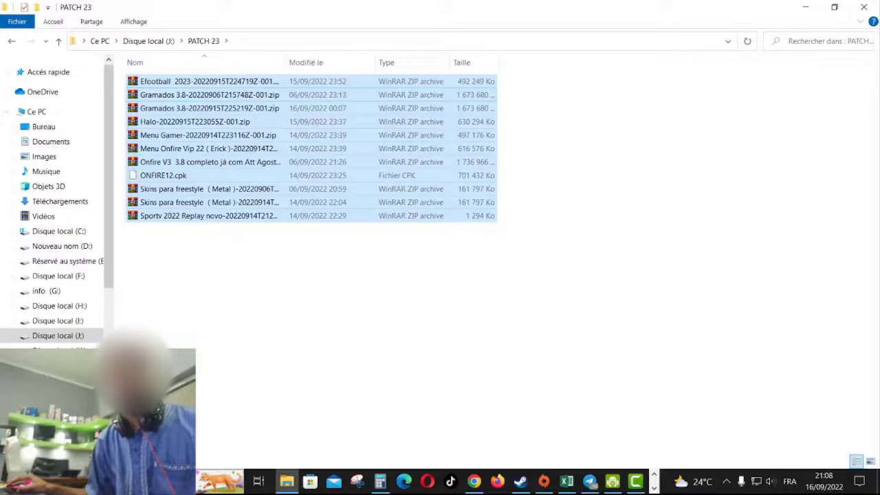
click(240, 376)
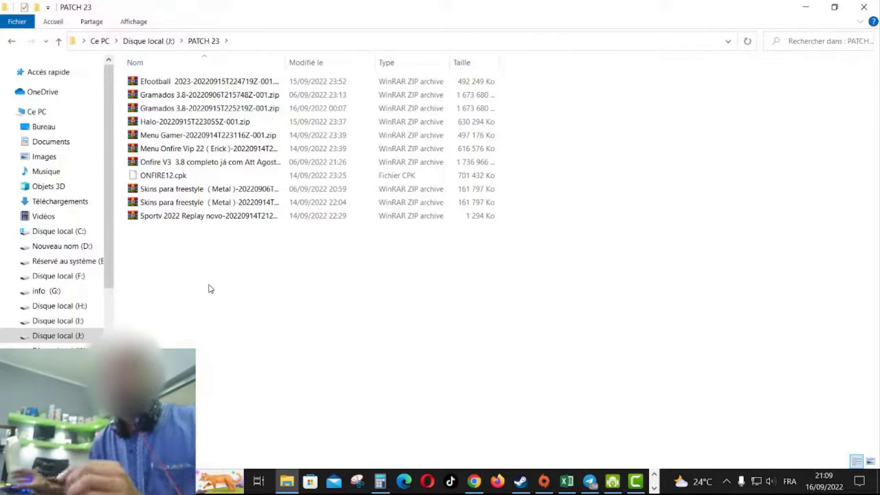
click(148, 175)
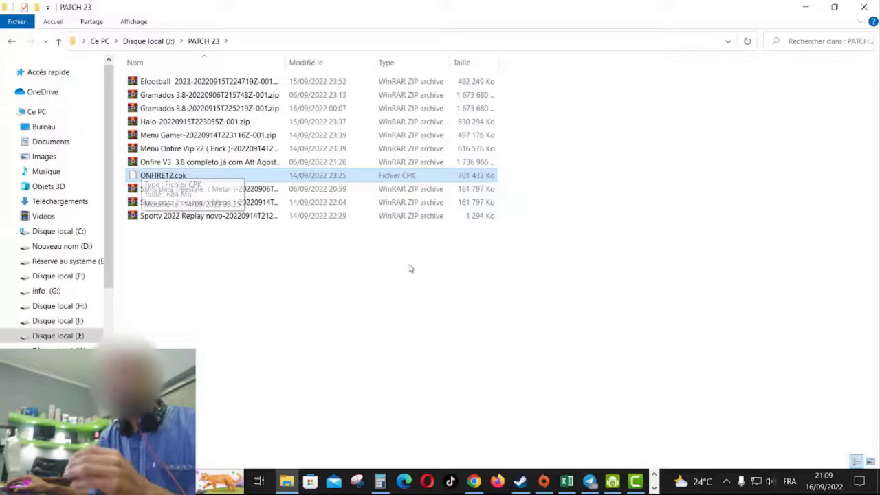
- Switch to the Google Drive tab in Chrome and open the Onfire V3 3.8 completo já com Att Agosto 2022 folder
click(474, 429)
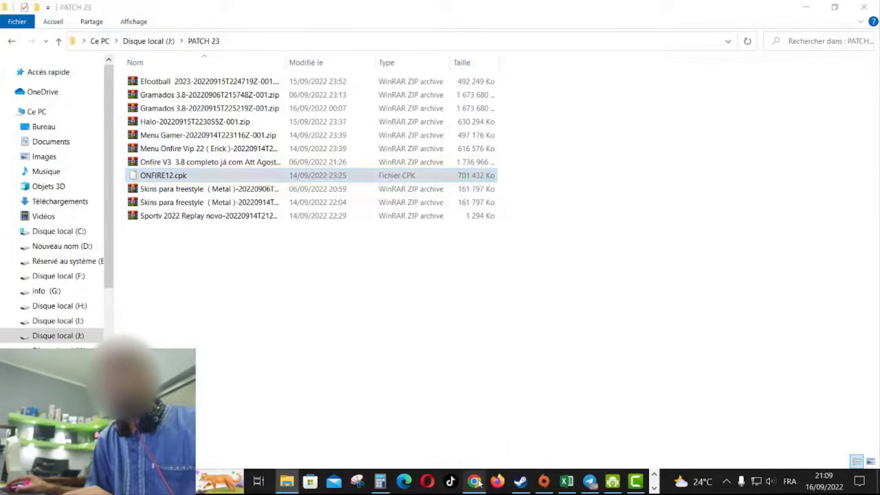
click(448, 19)
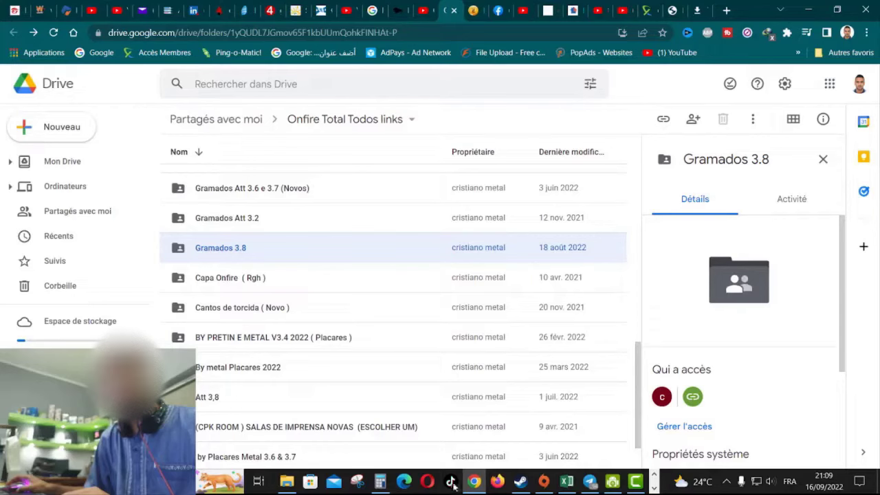
mouse_move(290, 486)
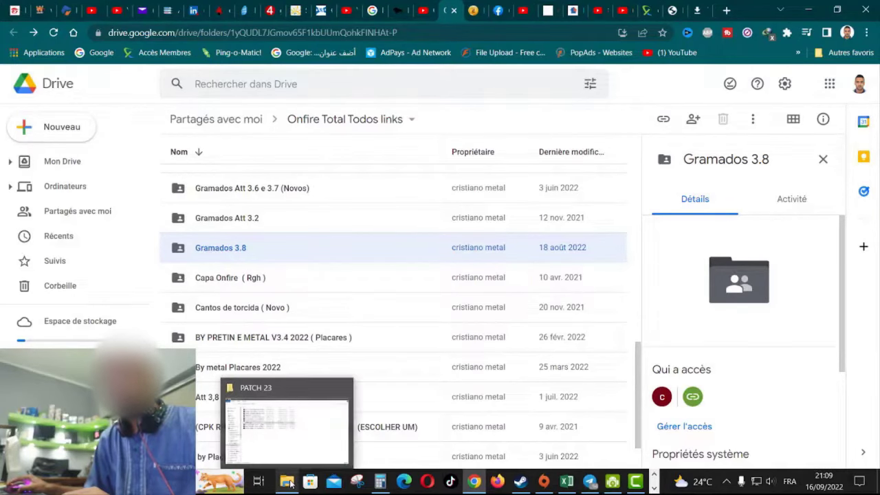
mouse_move(297, 446)
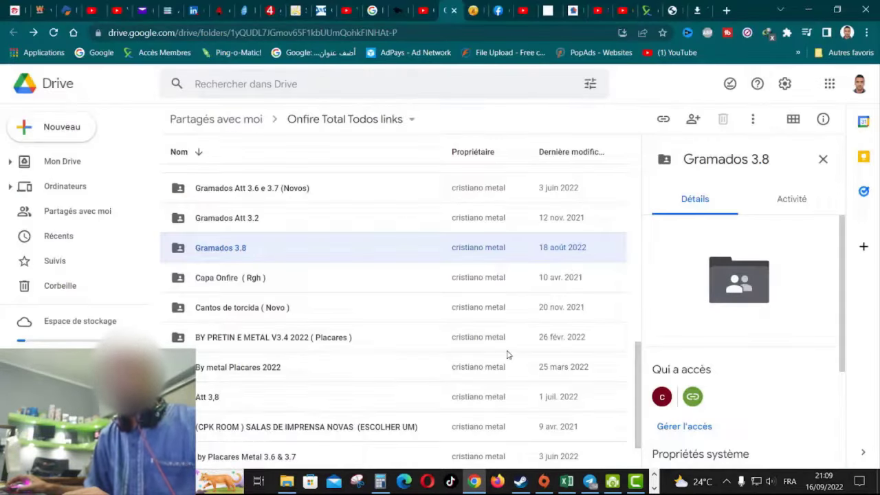
scroll(509, 354, up, 10)
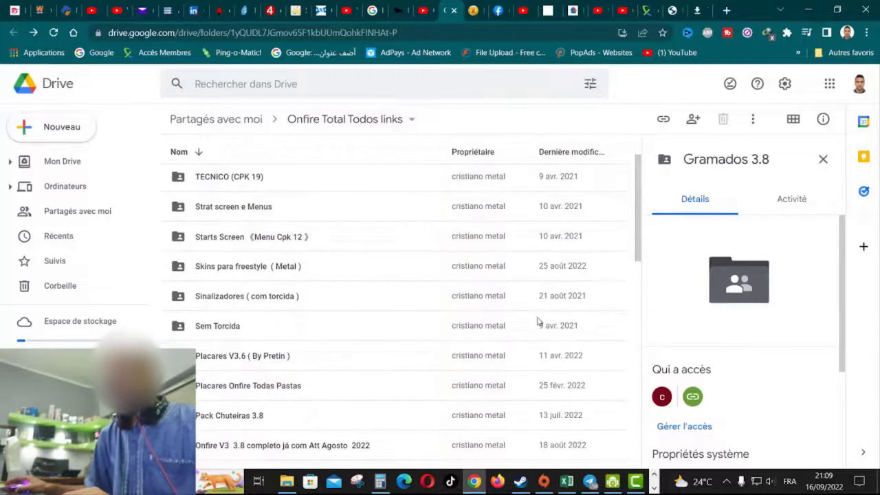
scroll(538, 322, down, 1)
click(562, 233)
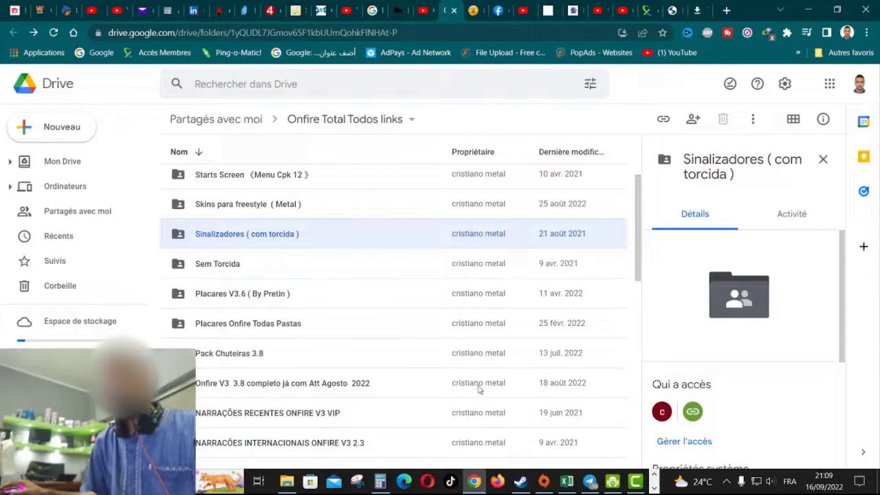
double_click(559, 385)
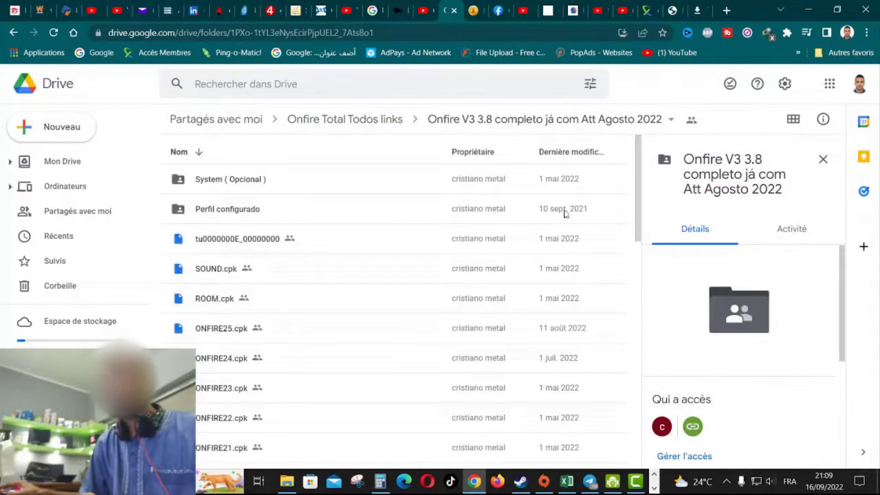
- Check the modification dates and details of ONFIRE25.cpk and ONFIRE12.cpk, and return to the Onfire Total Todos links folder
scroll(617, 272, down, 2)
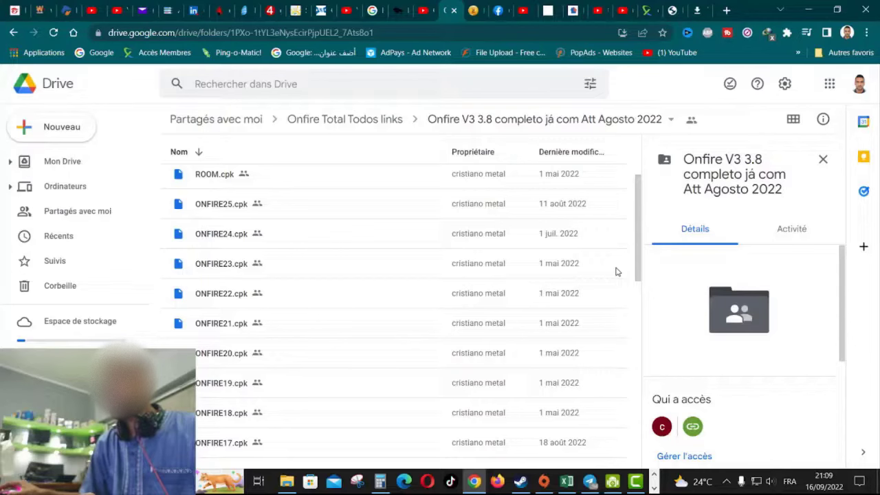
click(585, 205)
scroll(596, 295, down, 3)
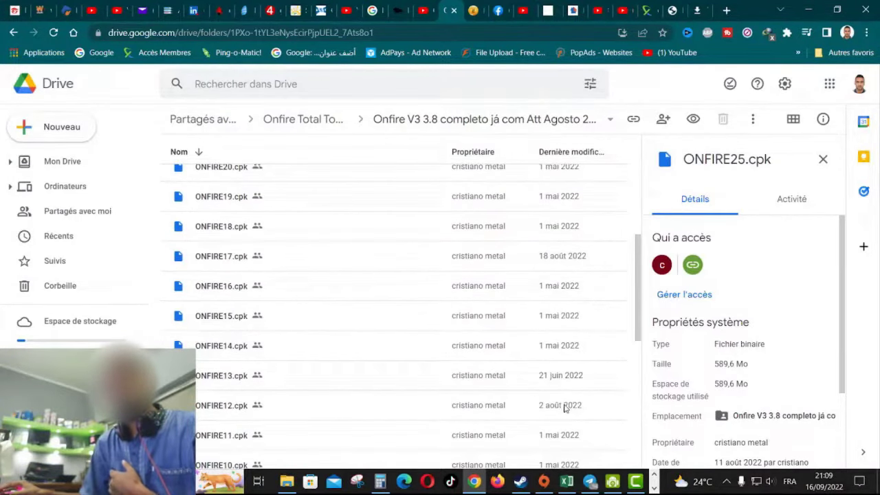
click(564, 407)
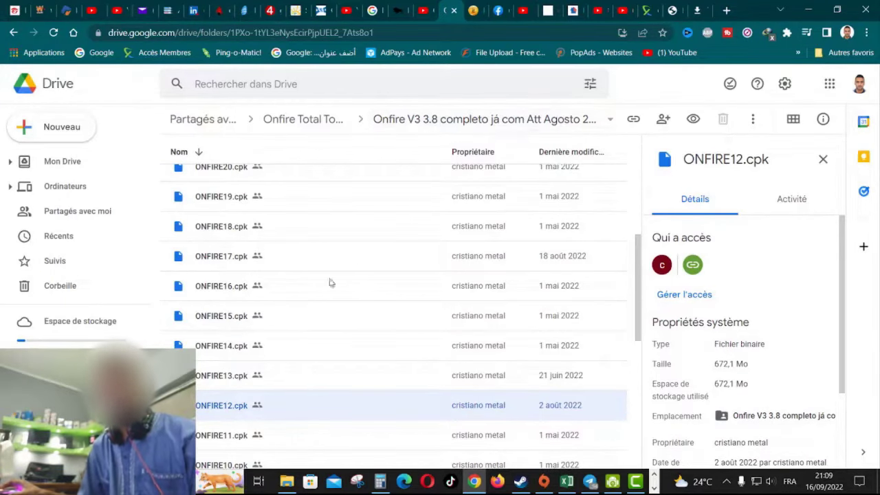
click(15, 33)
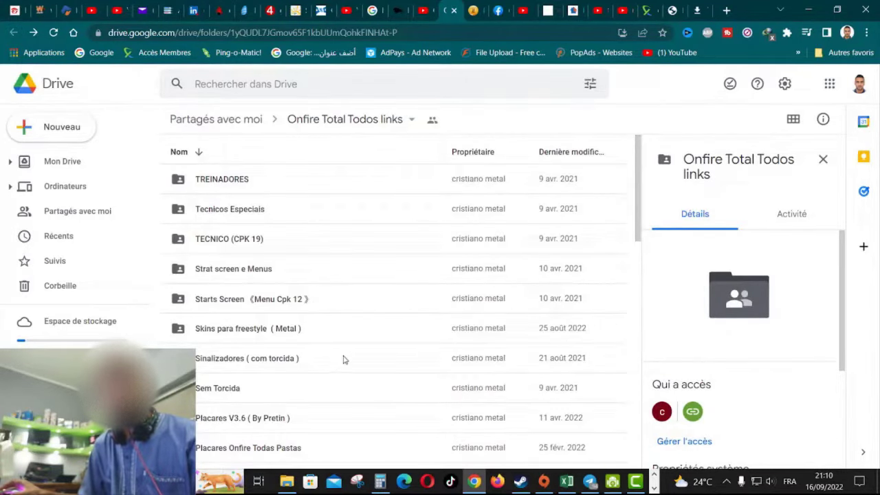
- Check the Pack Chuteiras 3.8 and Onfire V3 3.8 completo folders in the list against the files in PATCH 23
scroll(403, 331, down, 2)
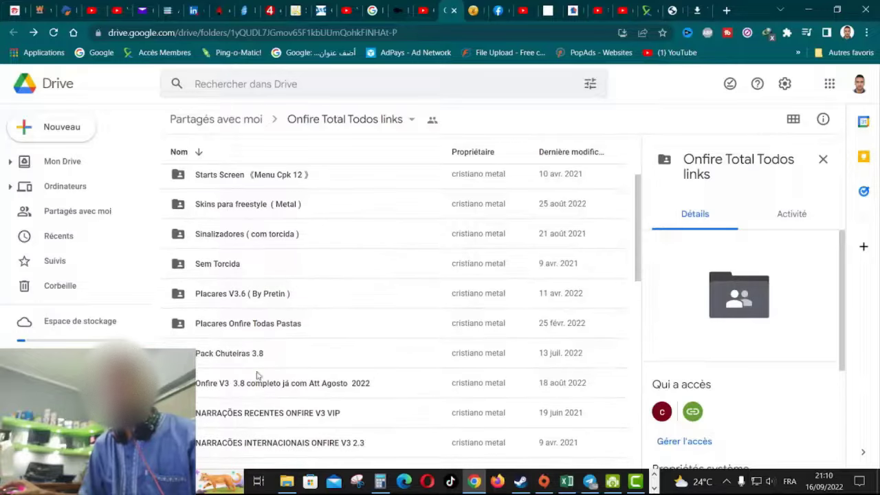
click(232, 357)
scroll(530, 357, down, 1)
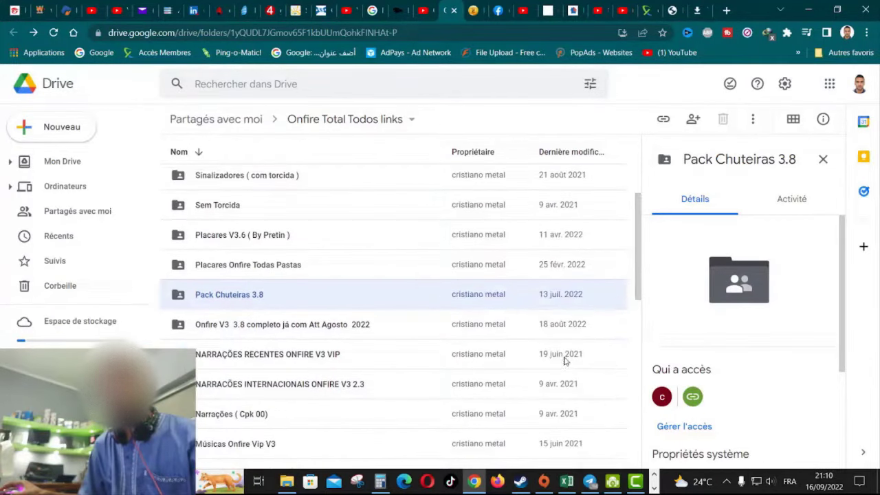
click(517, 320)
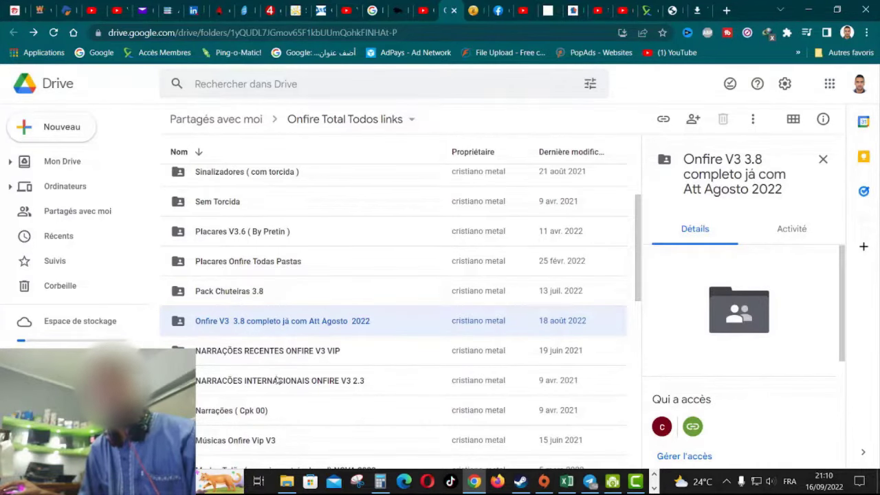
click(287, 481)
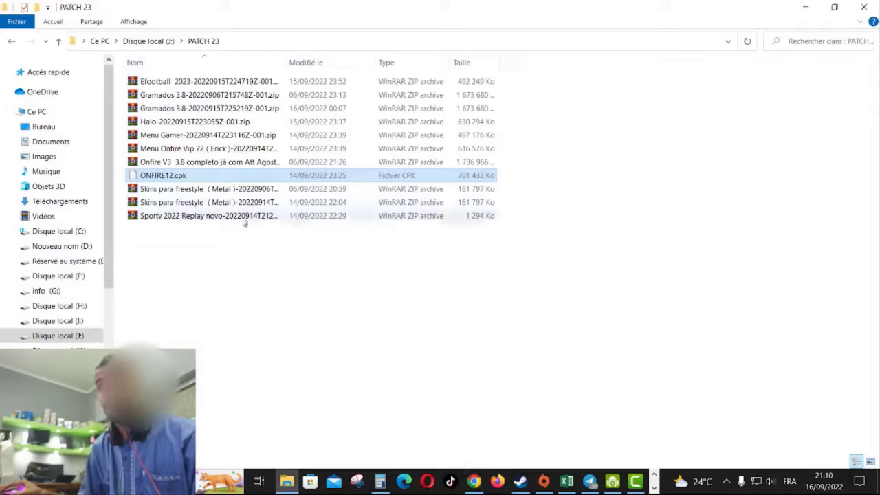
click(202, 279)
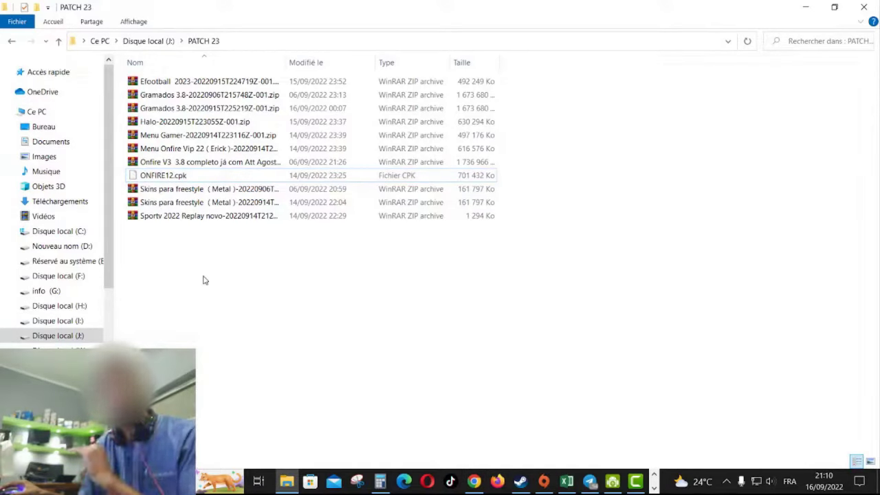
- Reopen the Onfire V3 3.8 completo folder in Google Drive and download ONFIRE25.cpk to Téléchargements despite the antivirus warning
click(474, 481)
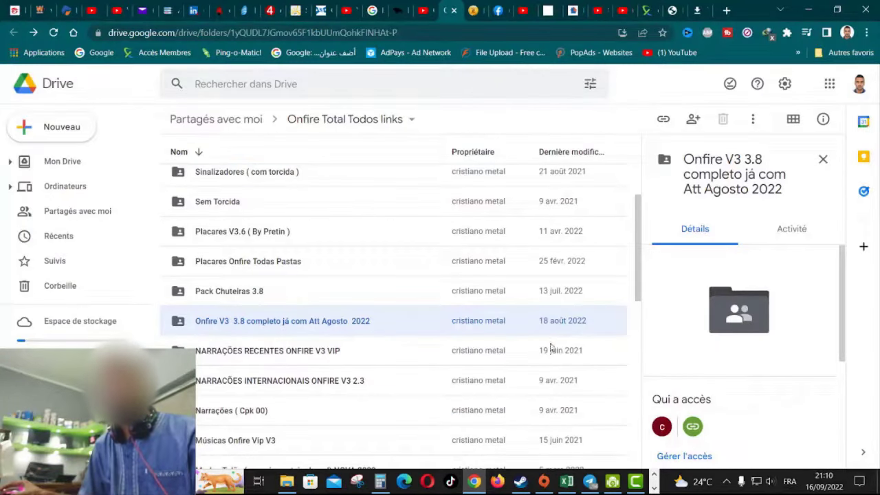
double_click(534, 320)
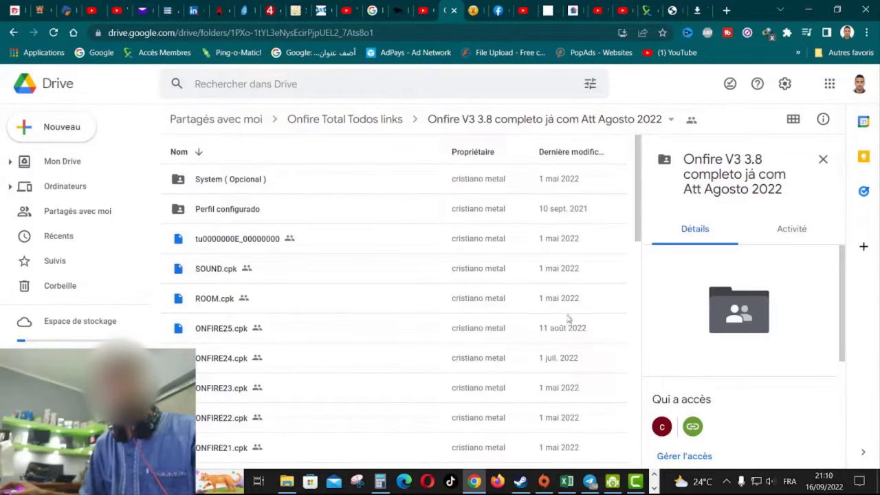
click(557, 331)
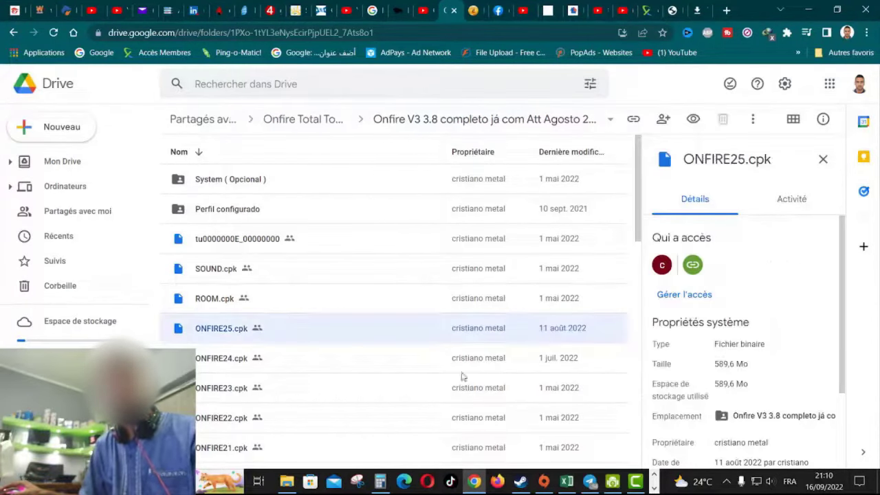
right_click(555, 328)
click(577, 417)
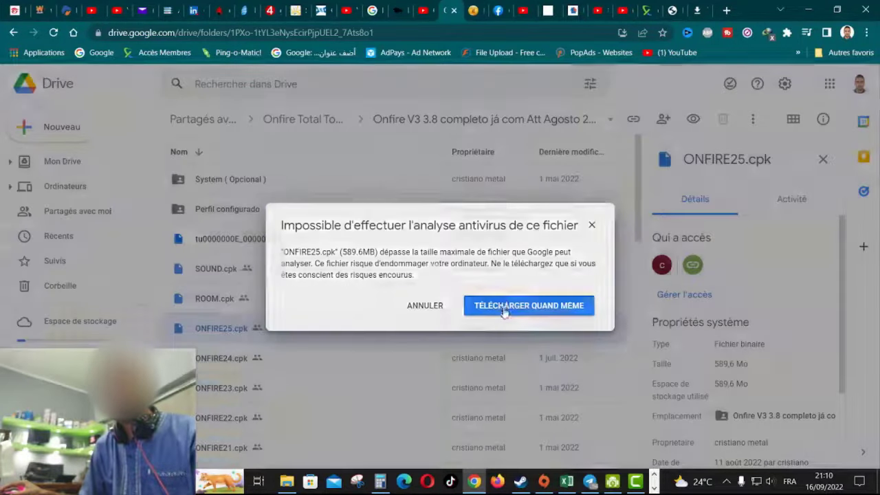
click(528, 305)
scroll(588, 367, down, 1)
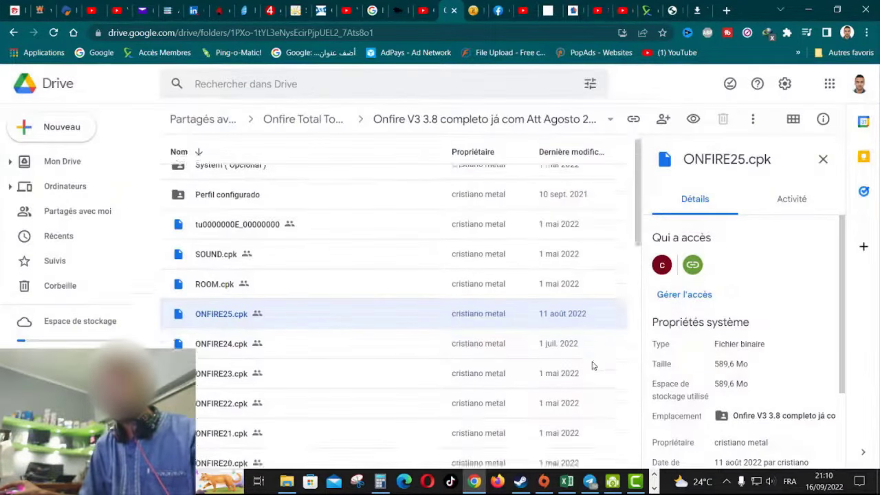
scroll(543, 333, up, 1)
click(313, 280)
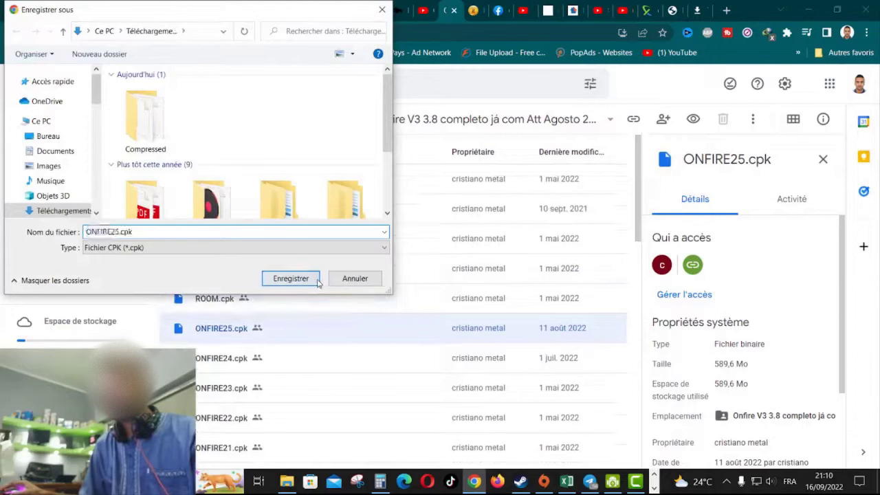
- Download ONFIRE17.cpk from the same Drive folder to Téléchargements, accepting the download without an antivirus scan
scroll(570, 271, down, 3)
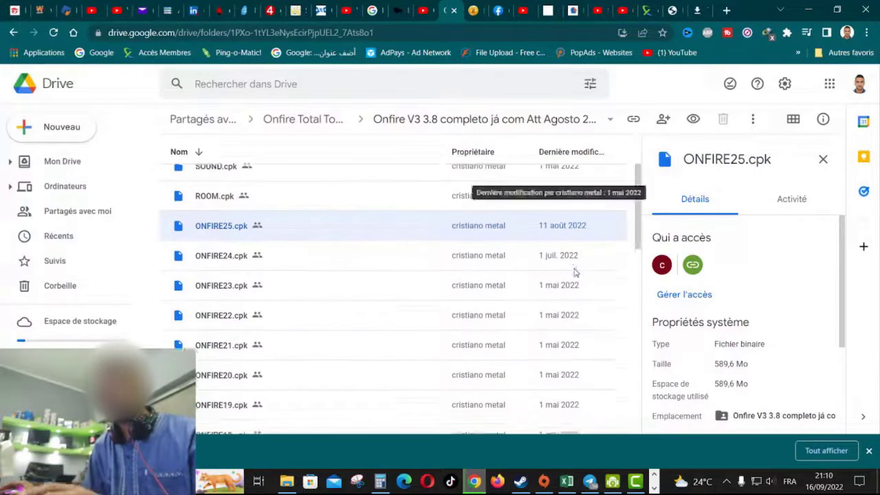
scroll(597, 278, down, 1)
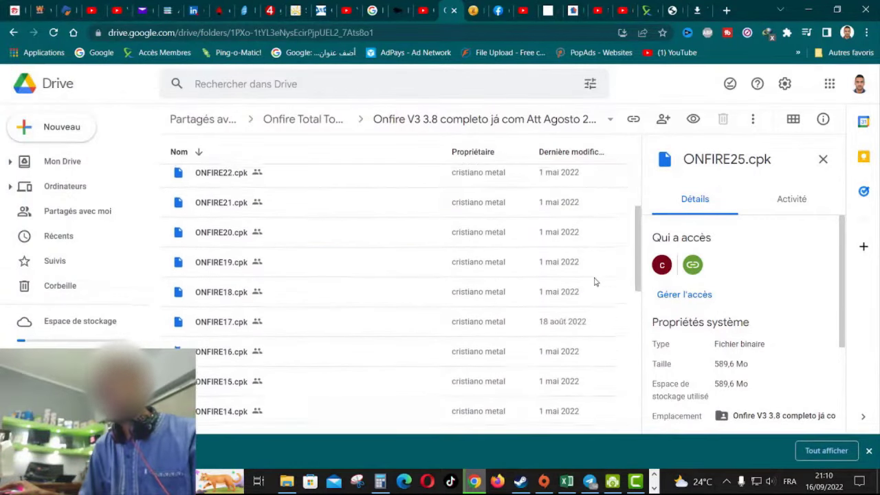
click(568, 325)
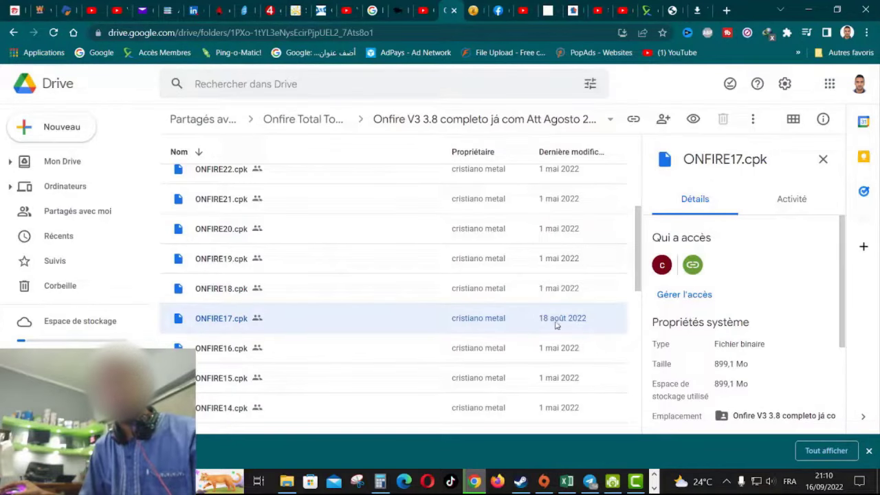
right_click(557, 324)
click(621, 379)
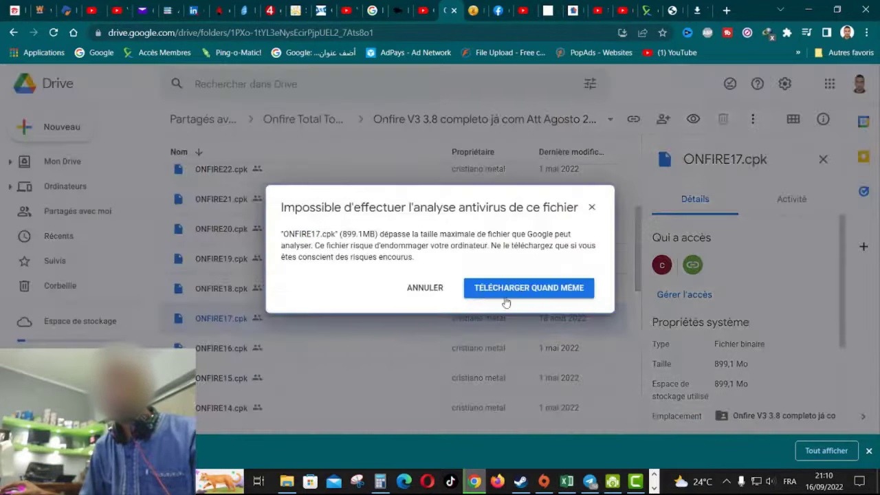
click(528, 287)
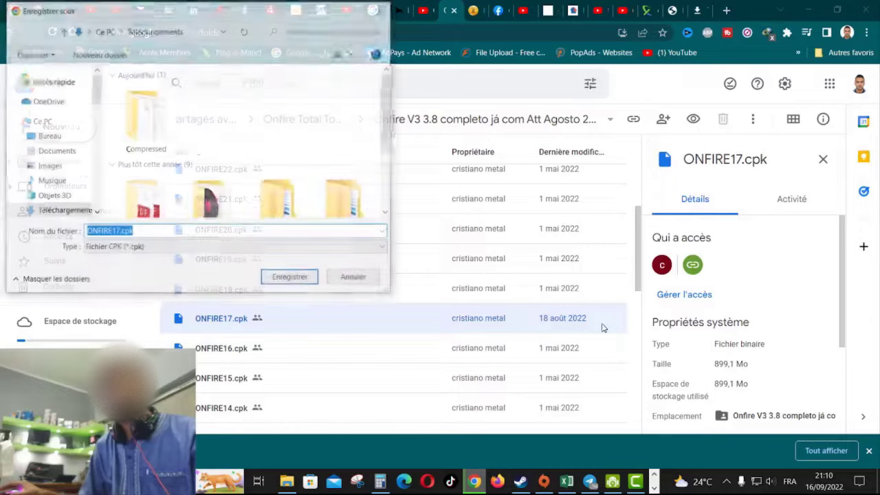
click(291, 278)
- Select ONFIRE12.cpk and look through the rest of the folder for other files with recent modification dates
scroll(580, 341, down, 3)
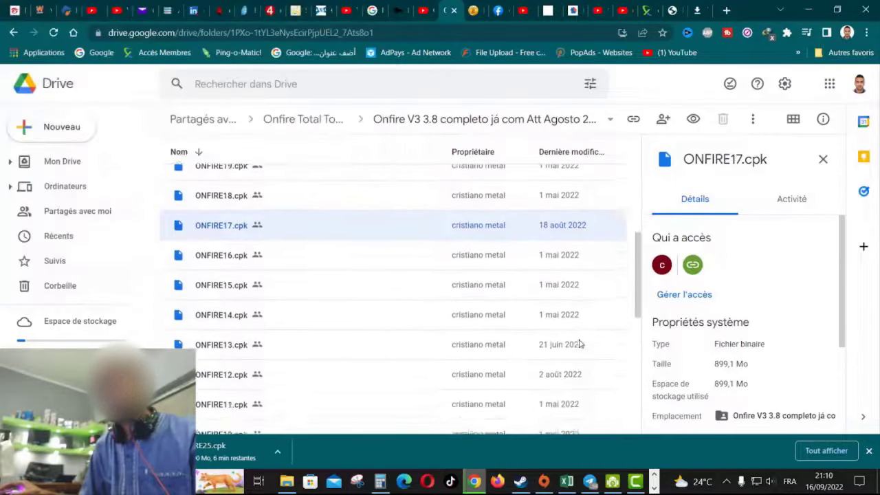
click(580, 343)
scroll(585, 347, down, 2)
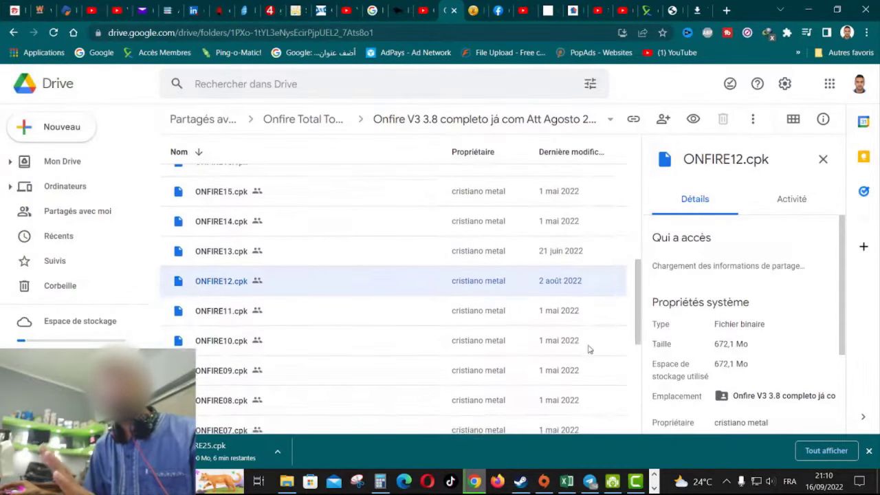
scroll(588, 349, down, 4)
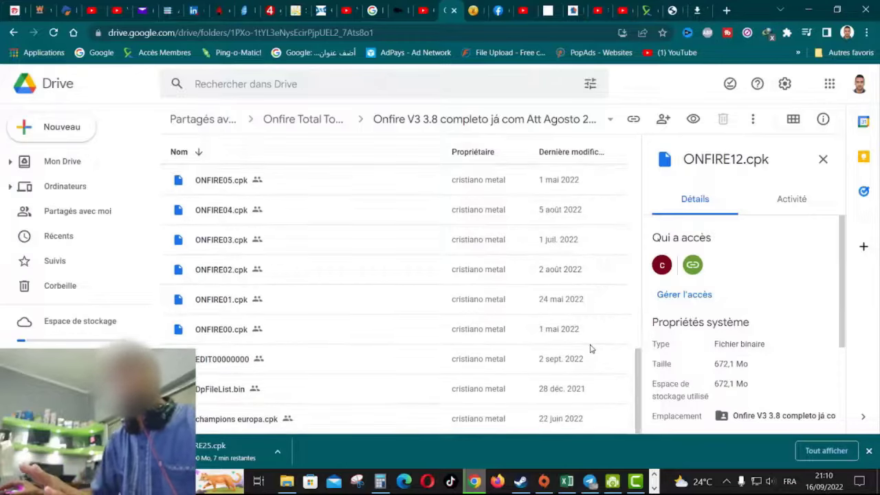
- Download ONFIRE02.cpk from the Onfire V3 3.8 completo folder to Téléchargements, accepting the download without an antivirus scan
click(573, 279)
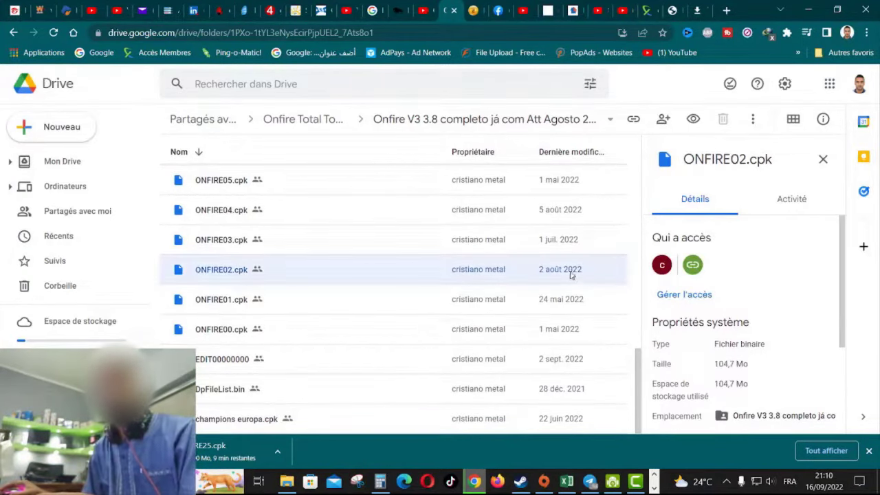
right_click(562, 272)
click(585, 379)
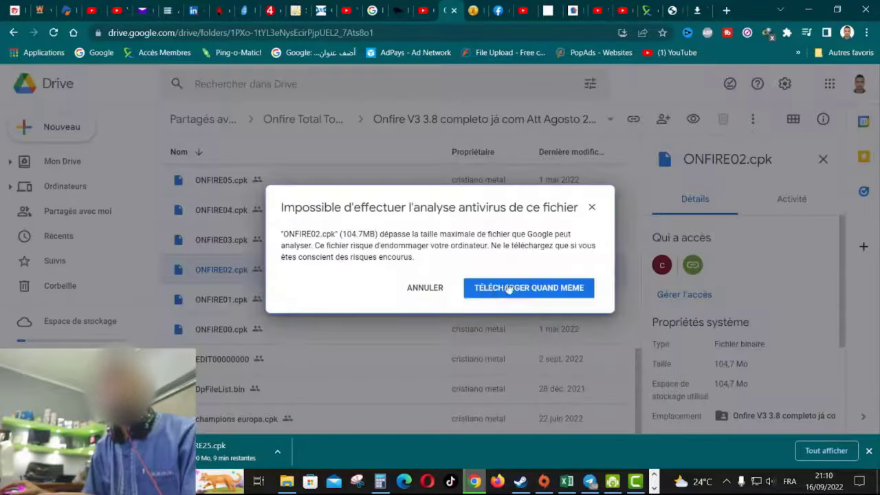
click(489, 291)
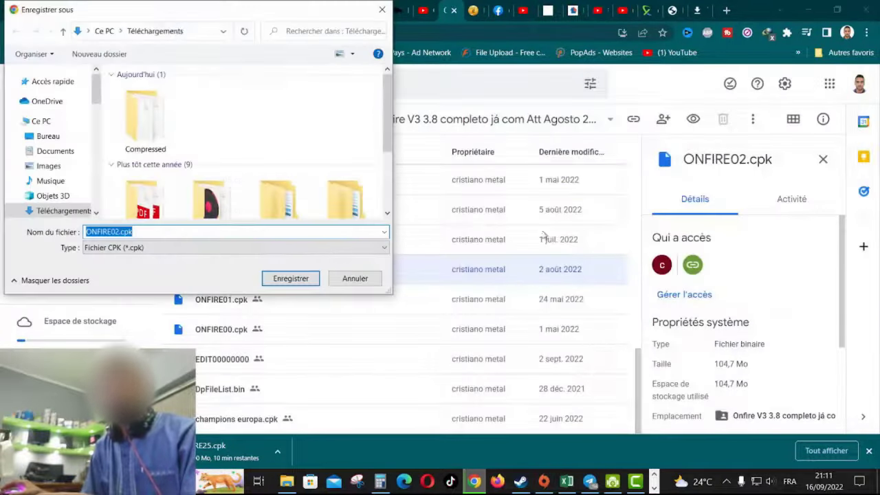
click(291, 277)
- Download ONFIRE04.cpk from the same Drive folder to Téléchargements despite the antivirus warning
click(540, 218)
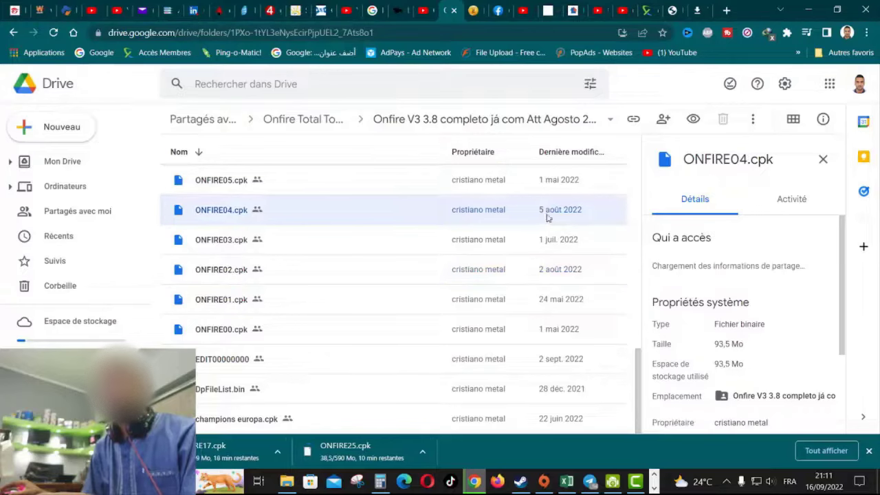
right_click(540, 219)
click(600, 381)
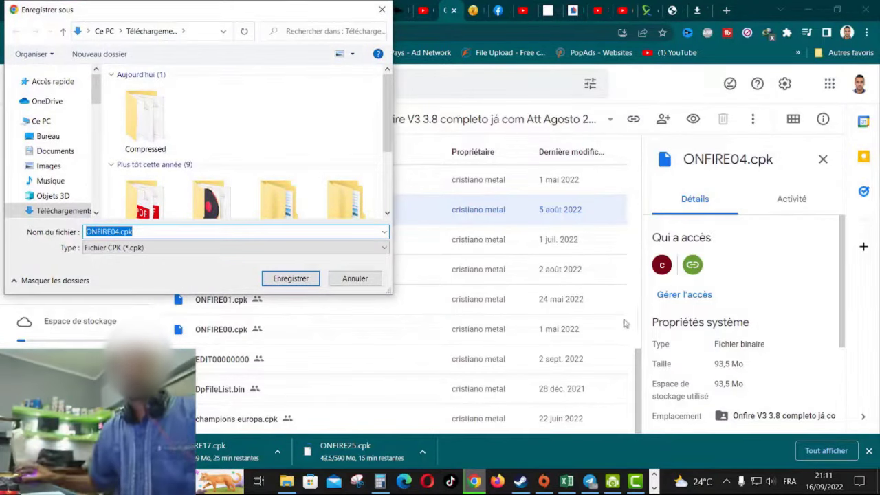
click(291, 279)
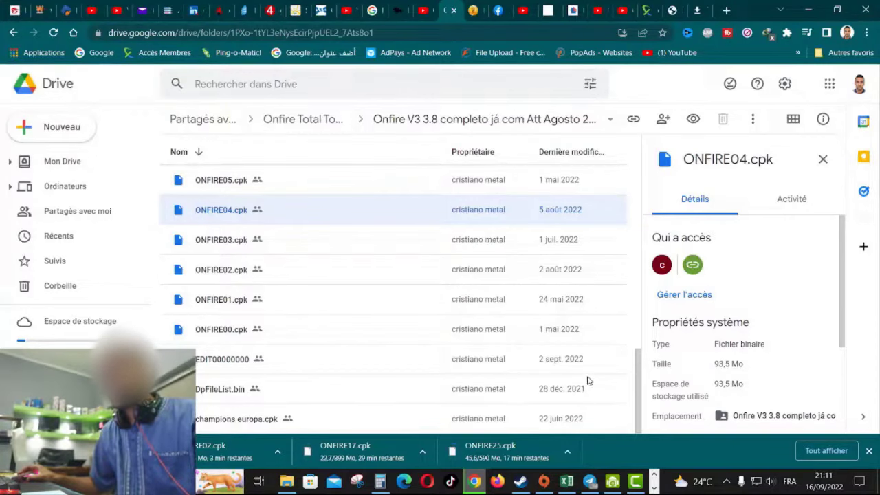
- Check the ONFIRE12.cpk entry again and return to the Onfire Total Todos links folder
scroll(588, 380, up, 1)
scroll(588, 353, up, 4)
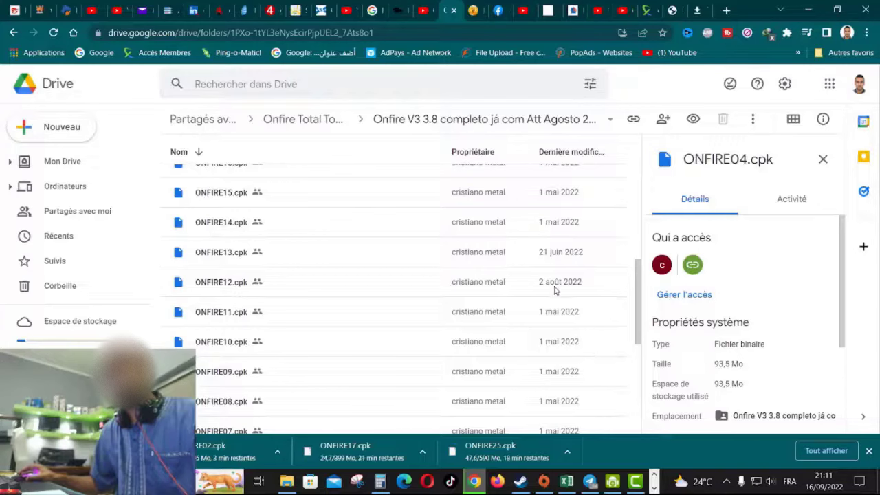
click(556, 290)
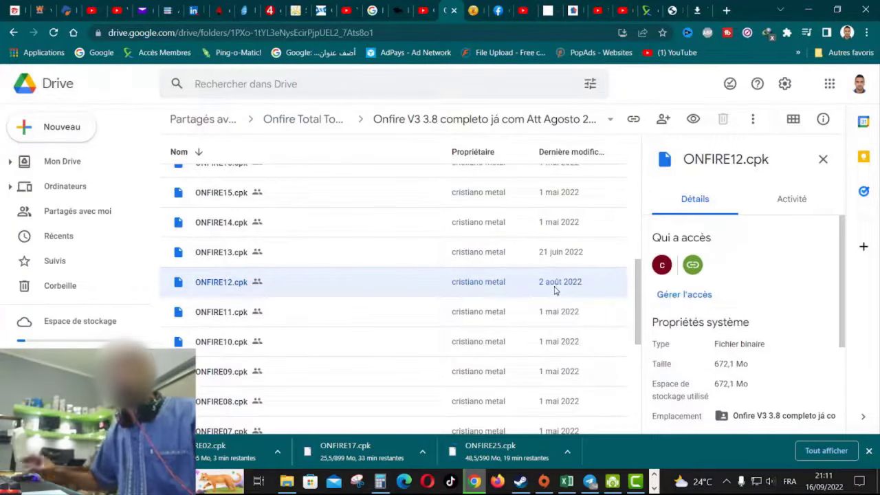
scroll(543, 282, up, 5)
click(14, 33)
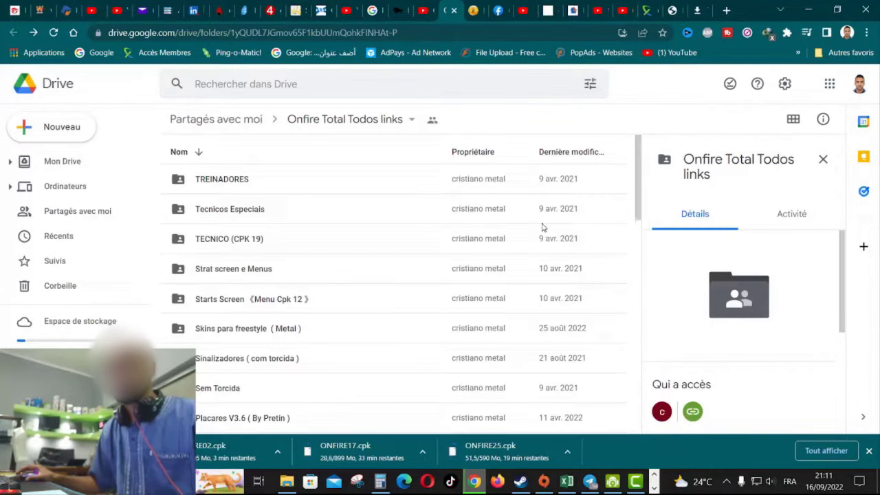
- Minimize the browser and the PATCH 23 folder window to show the desktop
click(807, 9)
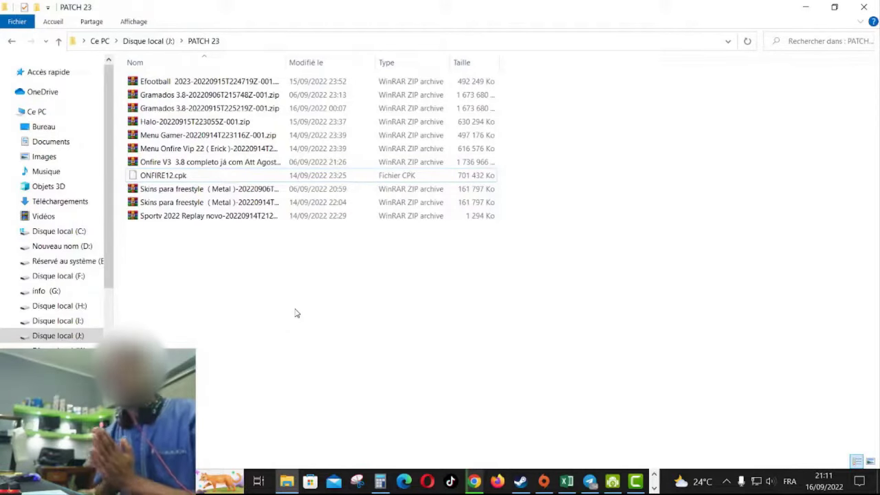
click(808, 8)
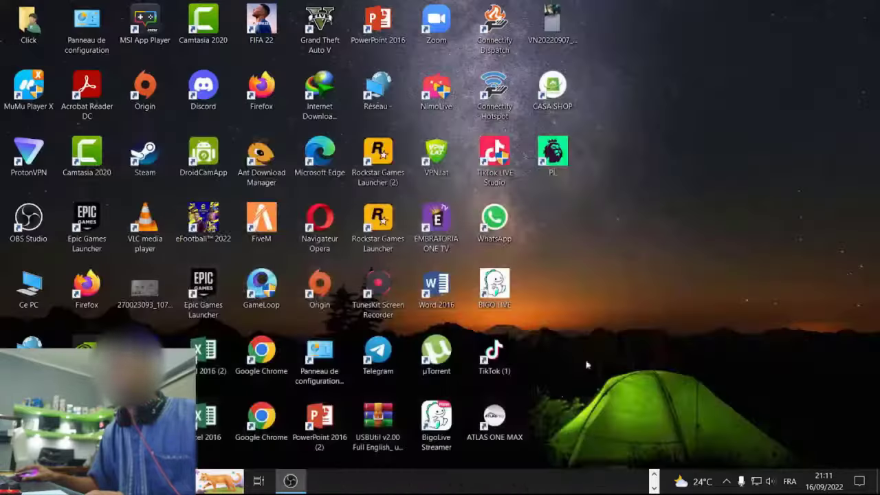
right_click(602, 282)
click(652, 313)
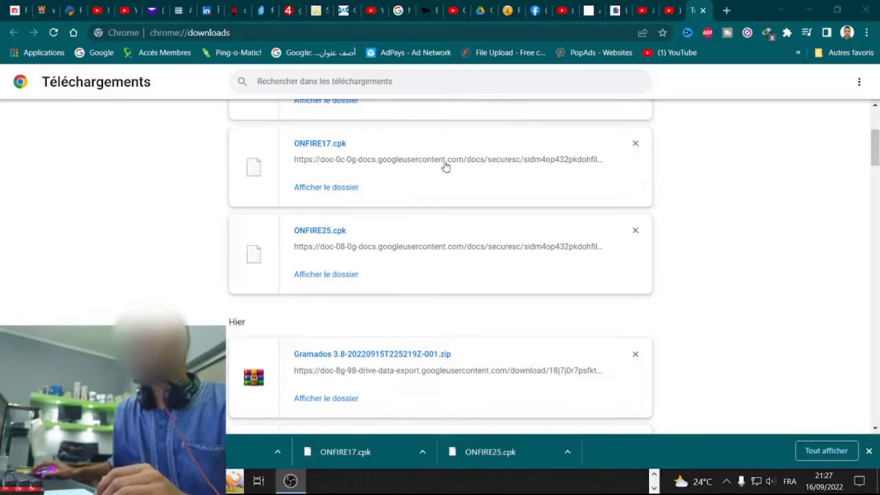
- Show the downloaded ONFIRE17.cpk in its folder, cut the ONFIRE17, ONFIRE25, ONFIRE02 and ONFIRE04 cpk files, and open drive J
click(334, 190)
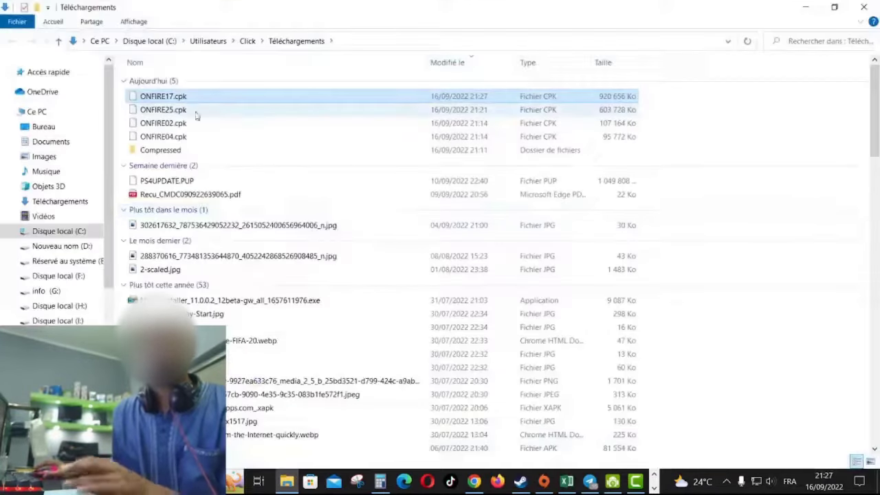
drag(123, 98, 176, 137)
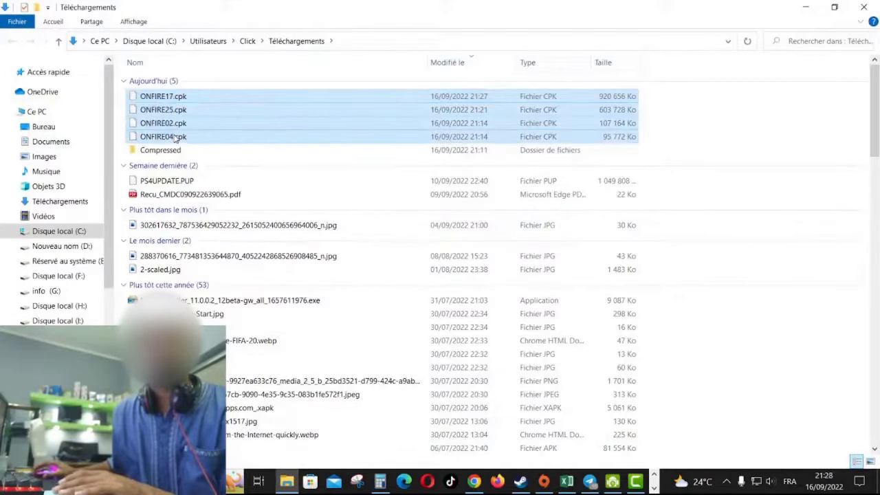
right_click(176, 138)
click(221, 271)
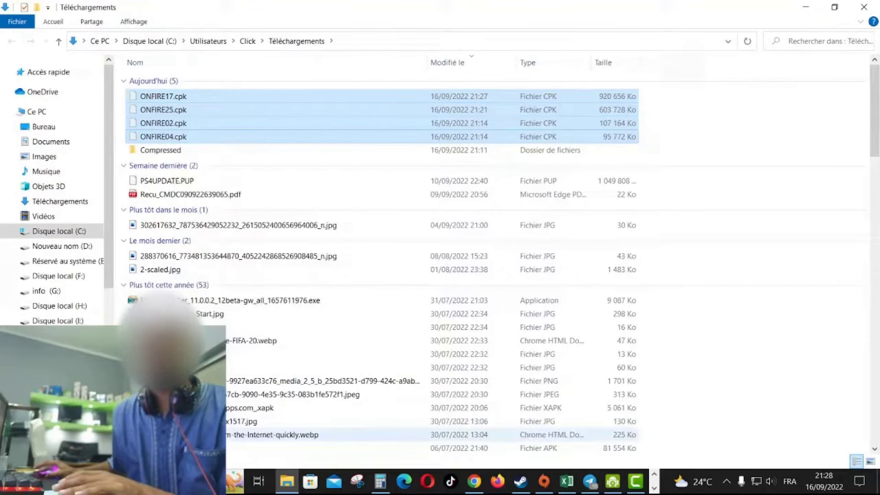
click(287, 482)
click(287, 481)
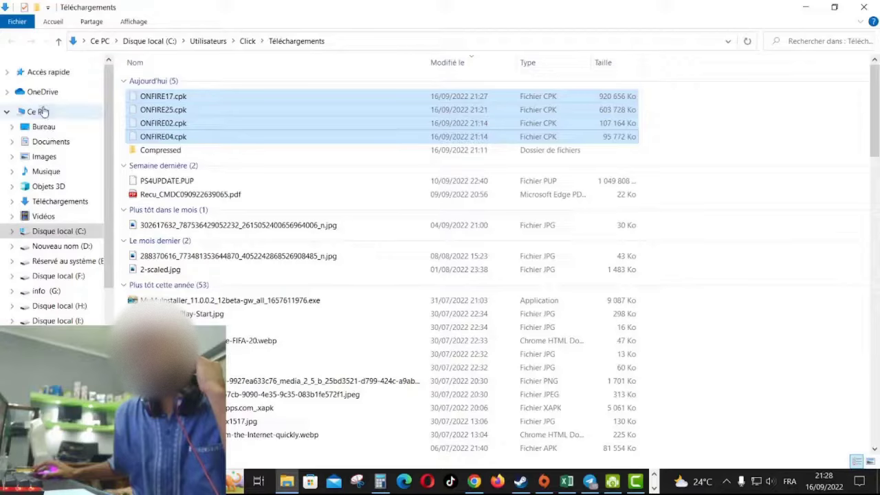
click(38, 112)
double_click(647, 217)
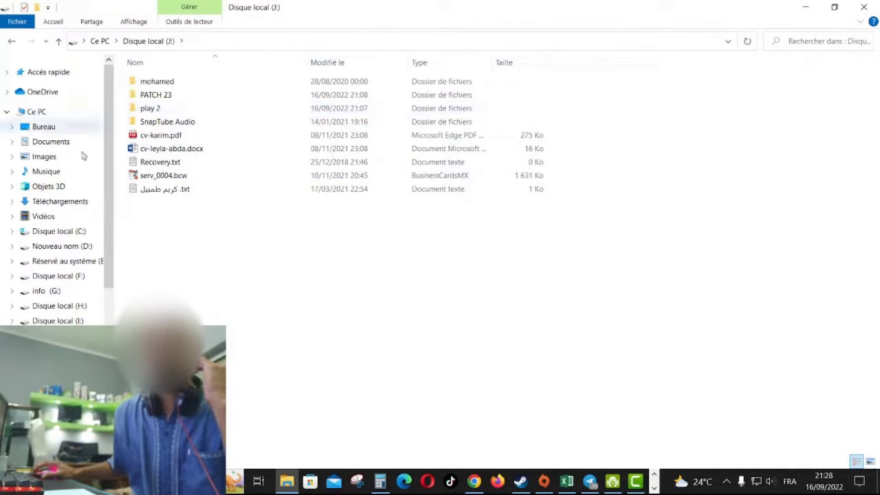
- Go back to Téléchargements and check the total size of the four ONFIRE cpk files in their properties
click(59, 201)
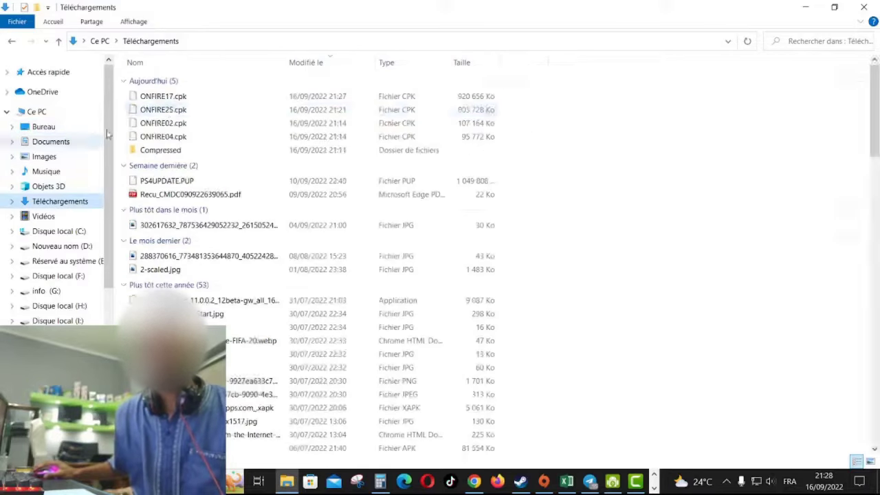
click(147, 80)
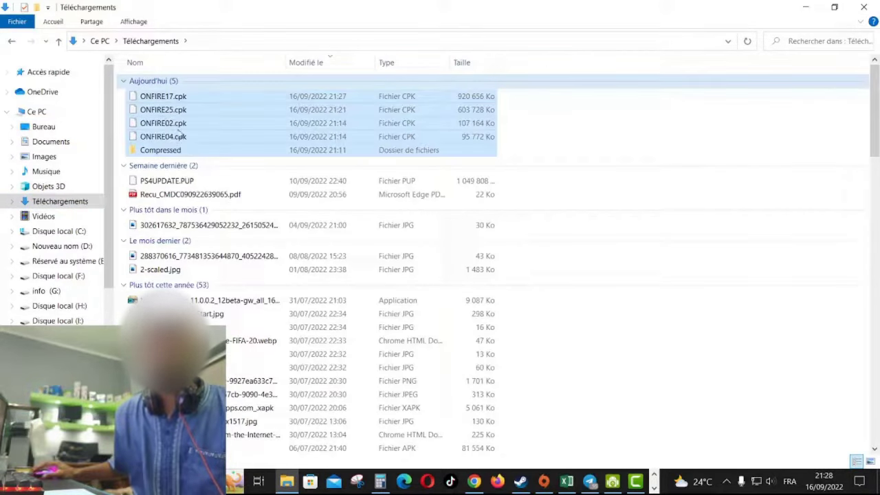
drag(123, 141, 182, 103)
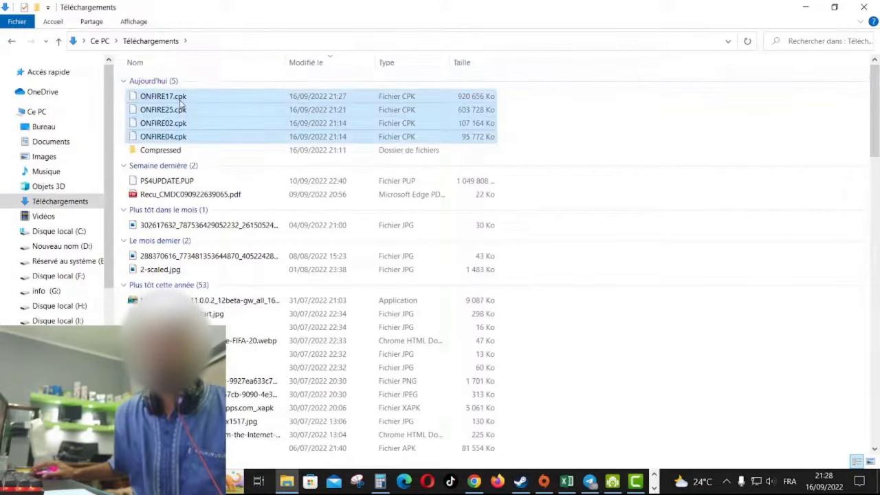
right_click(182, 103)
click(242, 316)
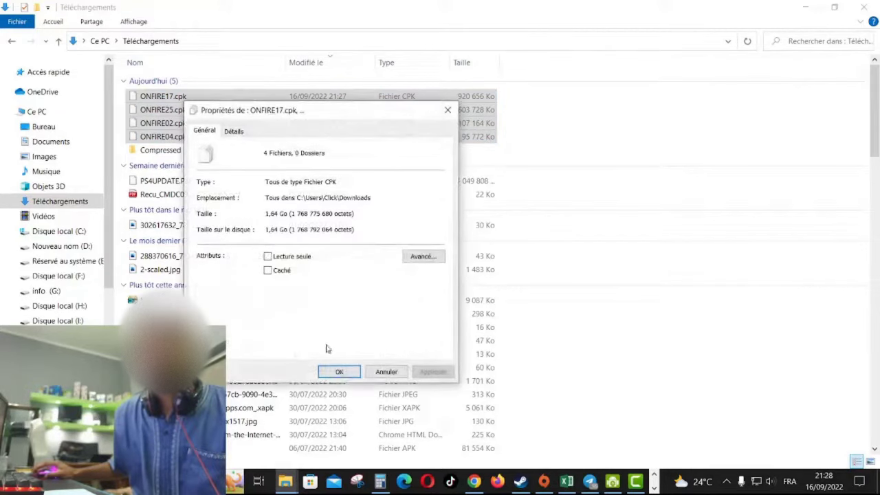
click(338, 369)
- Cut the four ONFIRE cpk files from Téléchargements and open Disque local (J:)
right_click(169, 108)
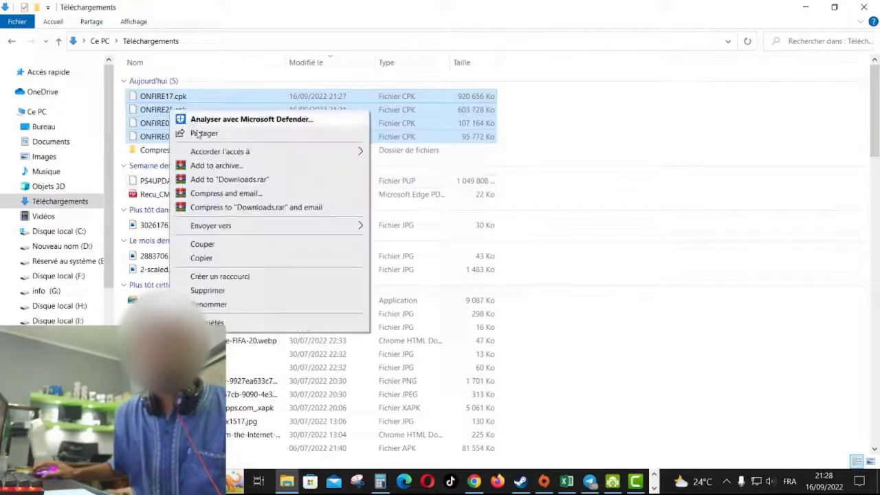
click(213, 248)
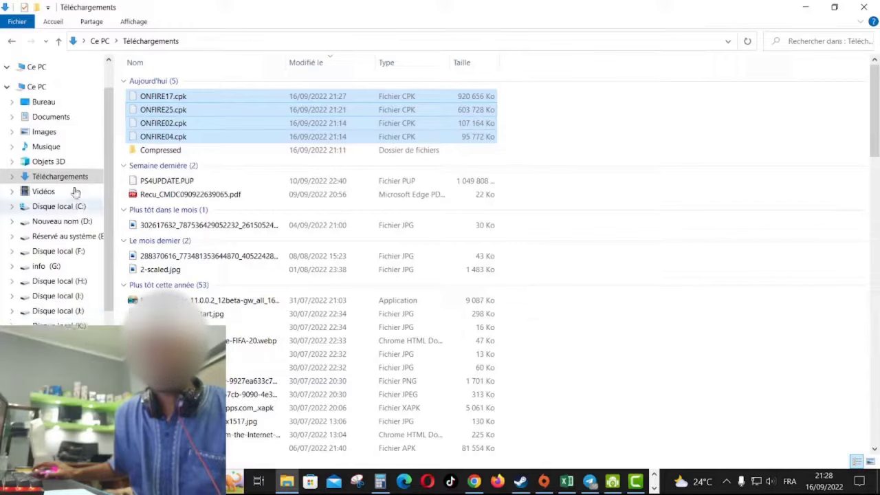
click(36, 112)
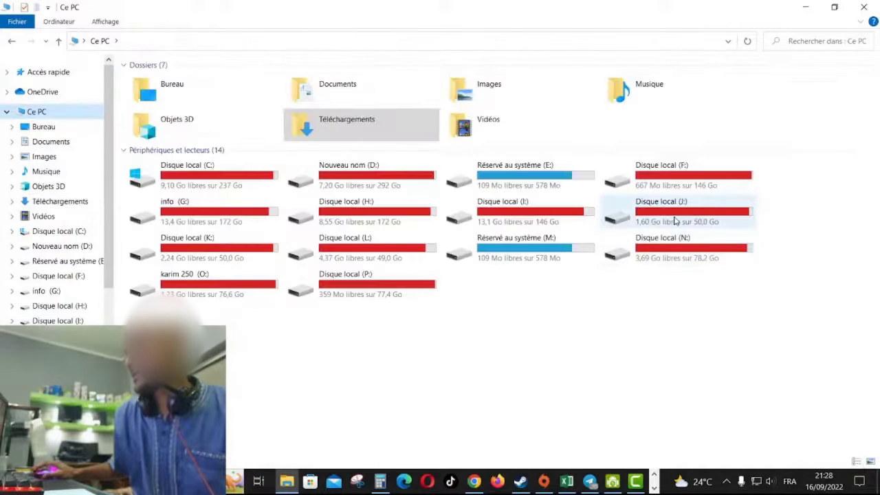
double_click(675, 220)
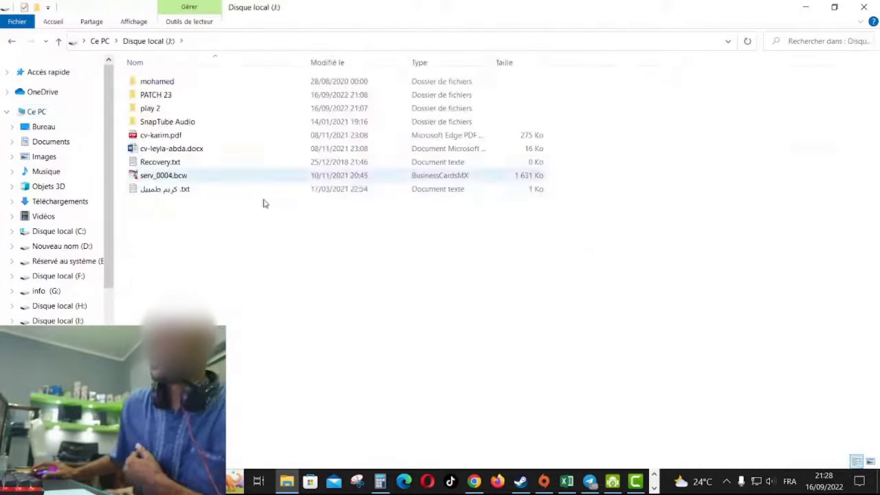
- Open the SnapTube Audio folder on drive J and delete its apps subfolder
double_click(154, 123)
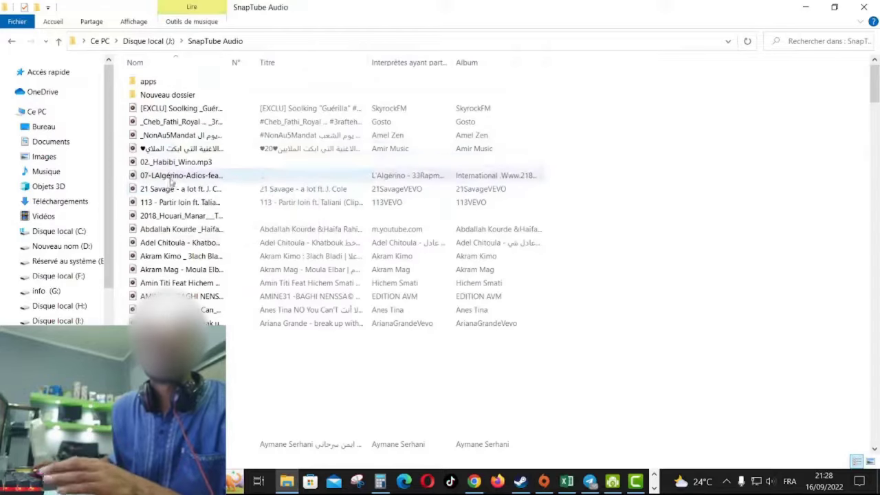
double_click(157, 96)
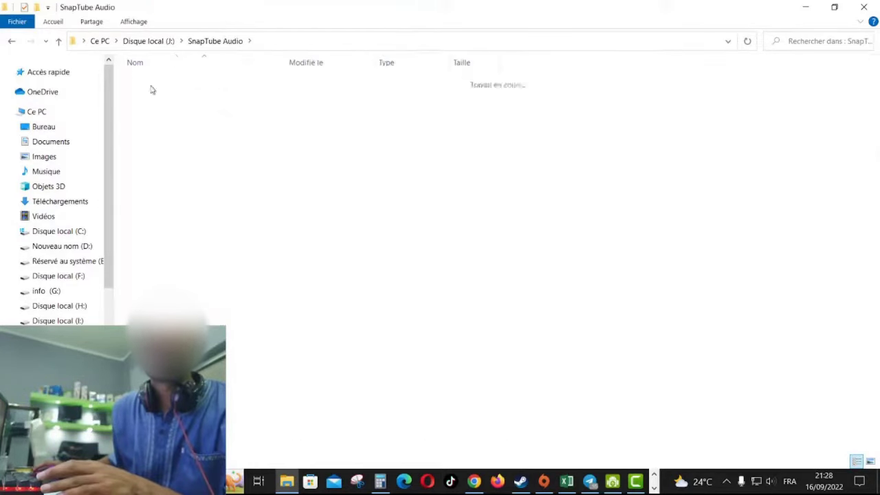
click(12, 42)
right_click(142, 84)
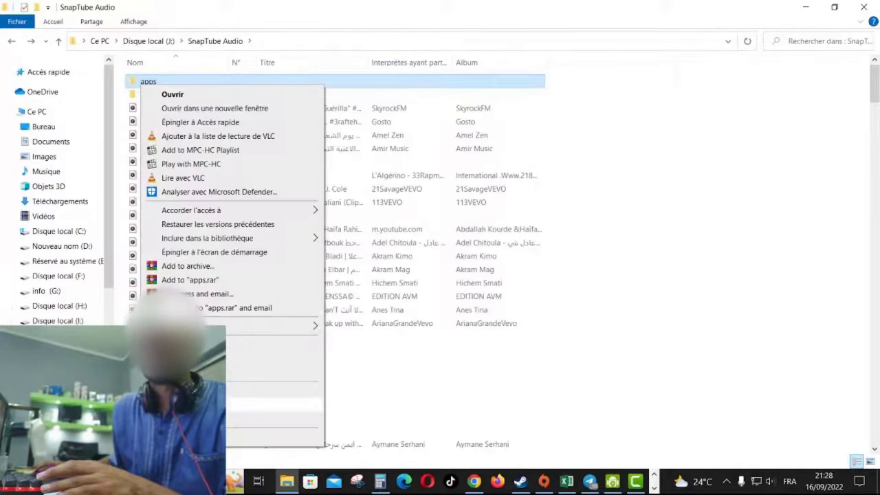
click(192, 404)
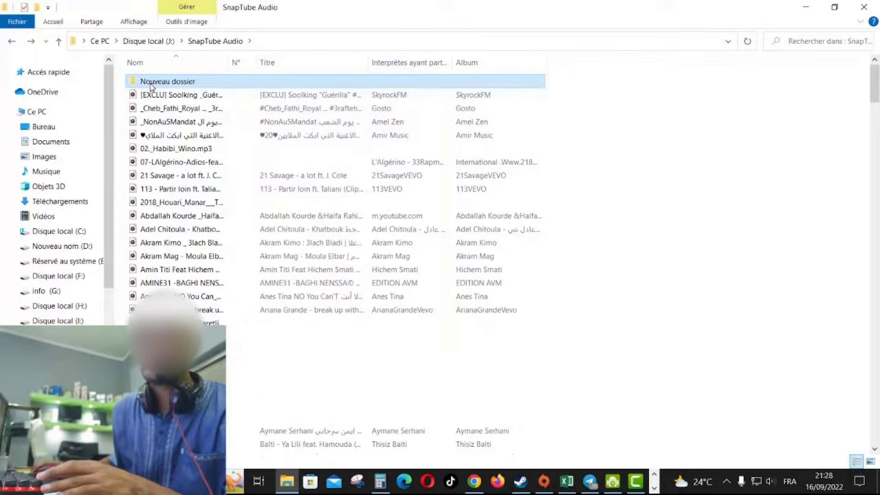
click(619, 271)
- Look inside the Nouveau dossier subfolder, and delete a block of Arabic-titled songs near the end of the SnapTube Audio list
double_click(167, 82)
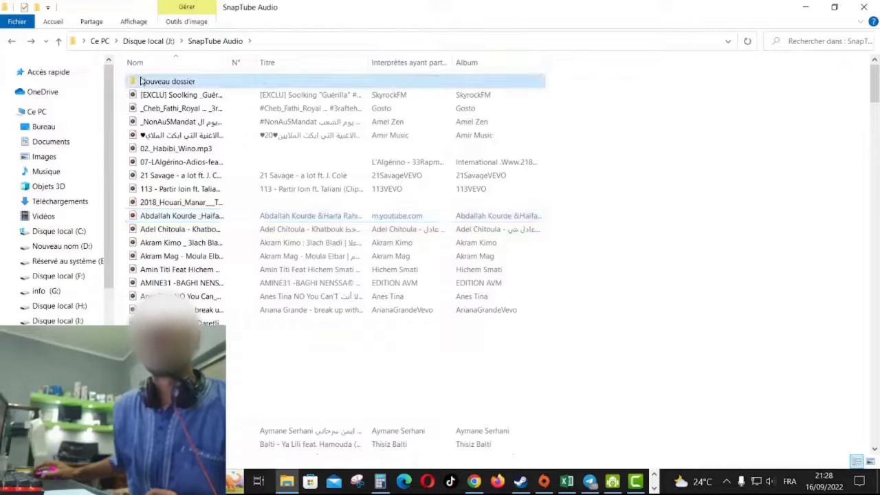
click(12, 42)
scroll(211, 141, down, 20)
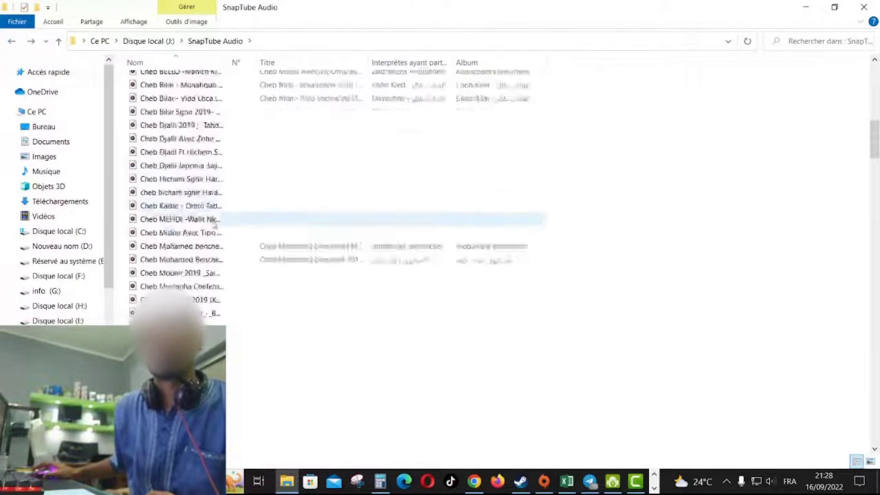
scroll(146, 253, down, 20)
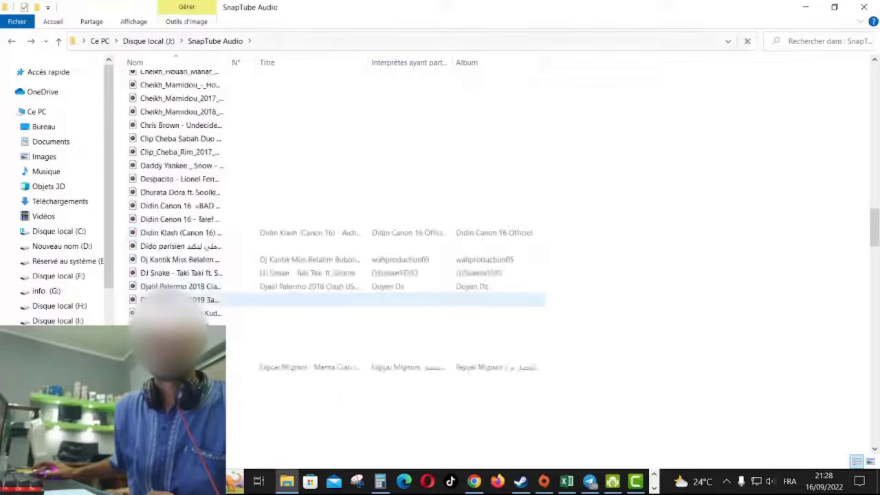
scroll(207, 313, down, 20)
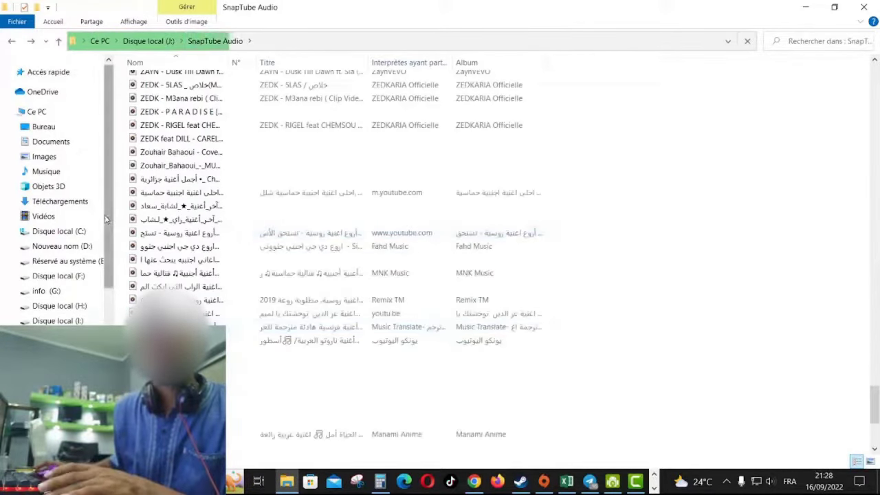
drag(118, 205, 209, 373)
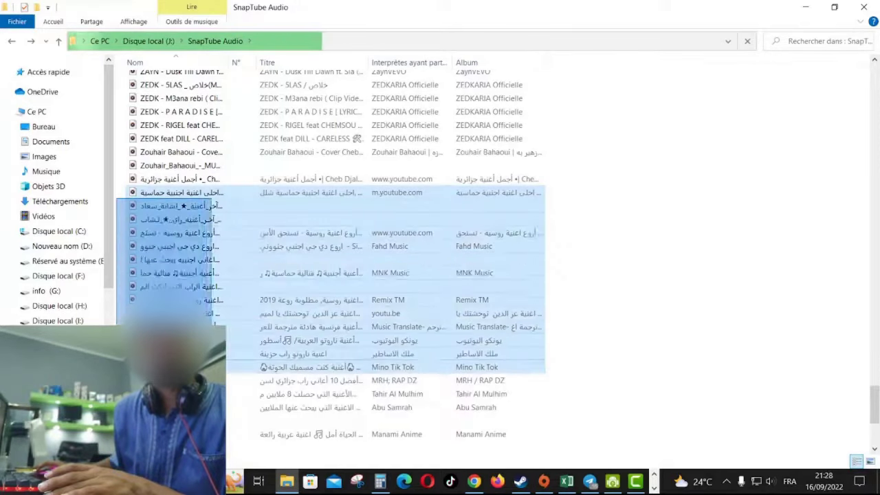
right_click(206, 335)
click(231, 292)
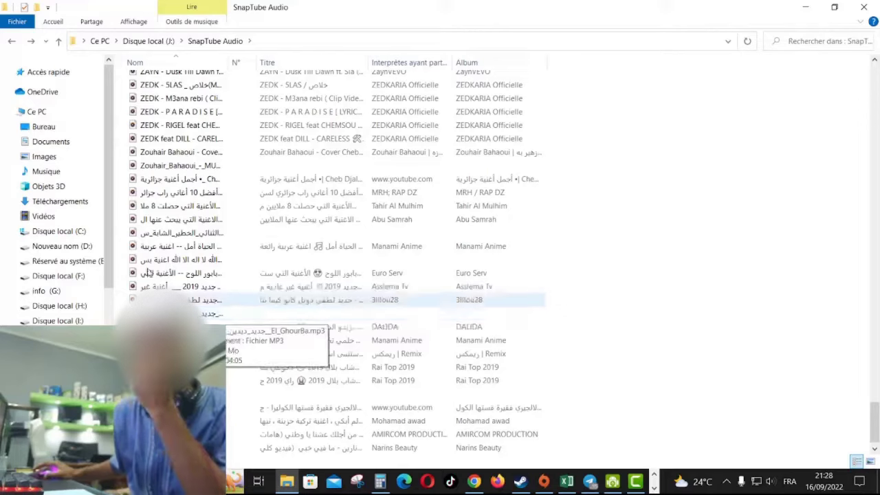
- Open Ce PC, minimize the windows to reach the deletion prompt, and confirm permanently deleting the 15 selected songs
click(35, 112)
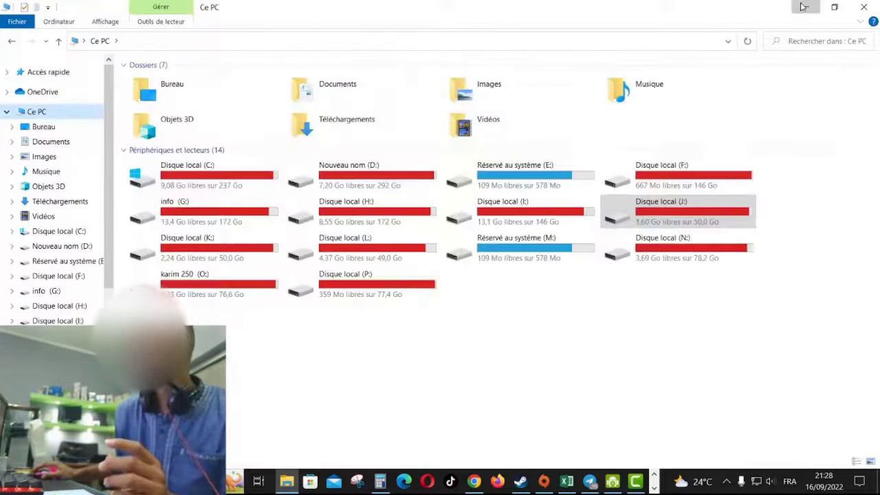
click(805, 7)
click(808, 9)
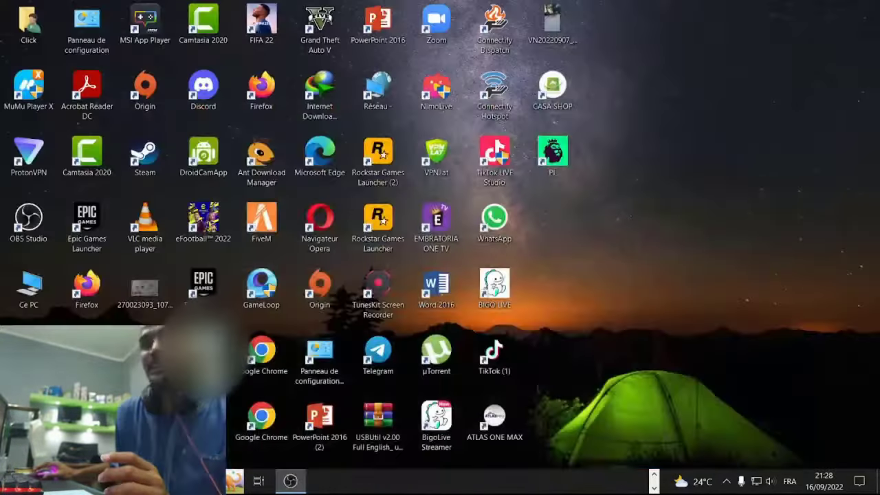
right_click(144, 290)
click(75, 324)
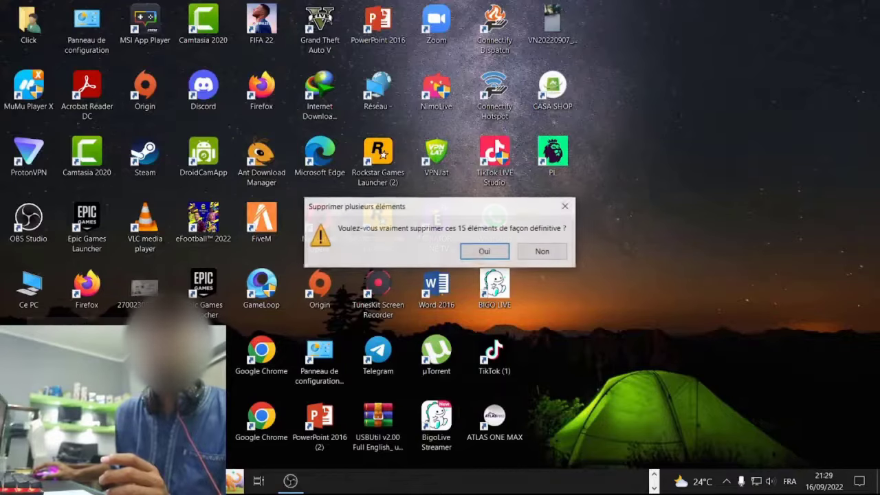
click(481, 252)
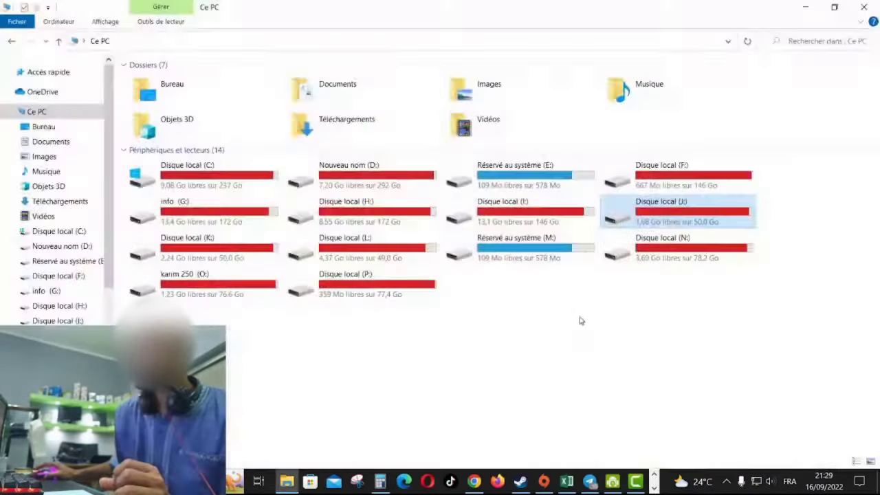
- Refresh Ce PC and paste the four cut ONFIRE cpk files into the PATCH 23 folder on Disque local (J:)
right_click(655, 336)
click(684, 383)
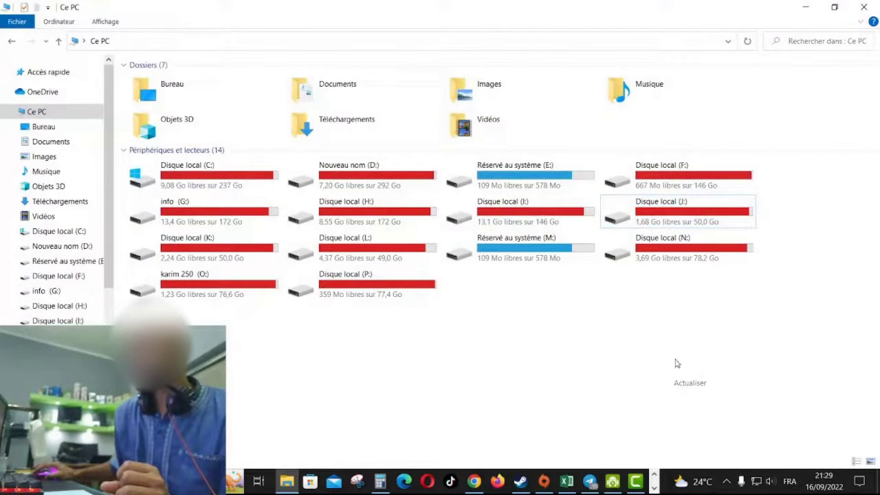
double_click(662, 222)
double_click(175, 94)
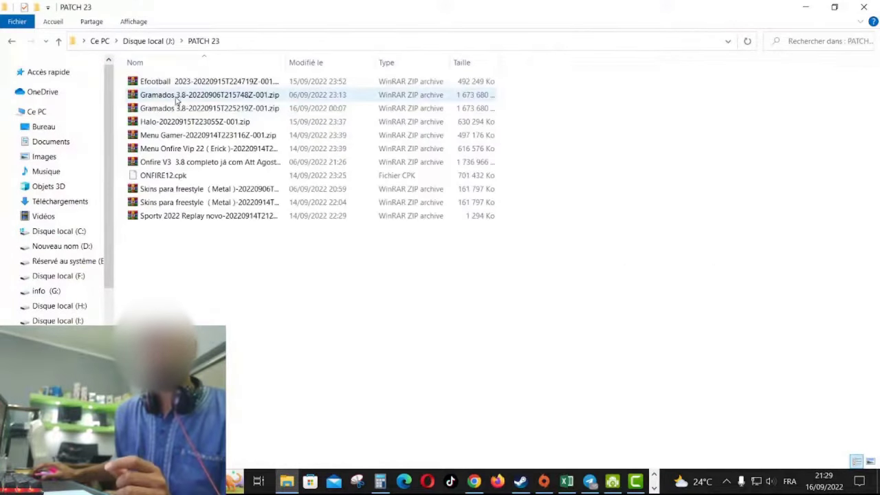
right_click(193, 308)
click(224, 227)
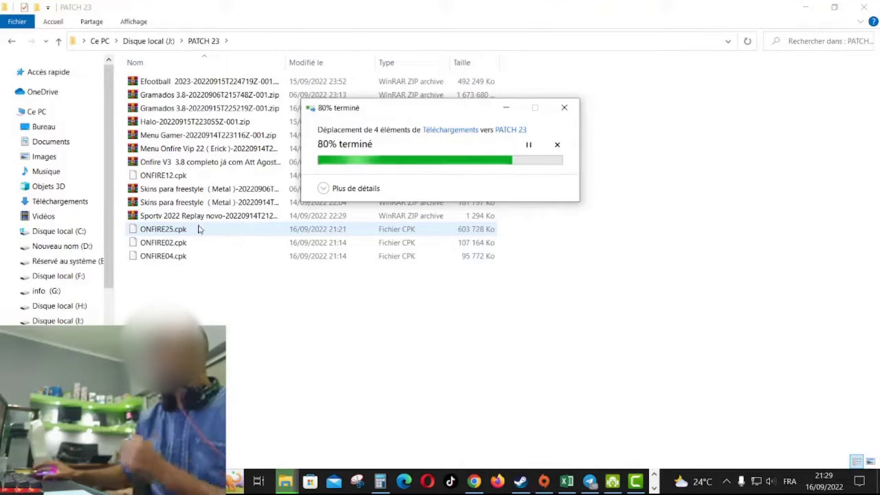
- Minimize File Explorer, refresh the desktop, and expand the Device Explorer in Horizon
click(801, 9)
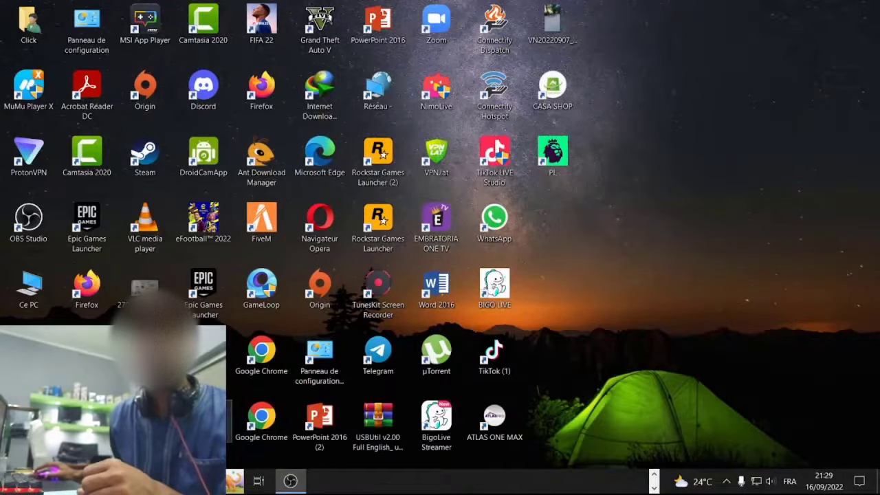
right_click(583, 202)
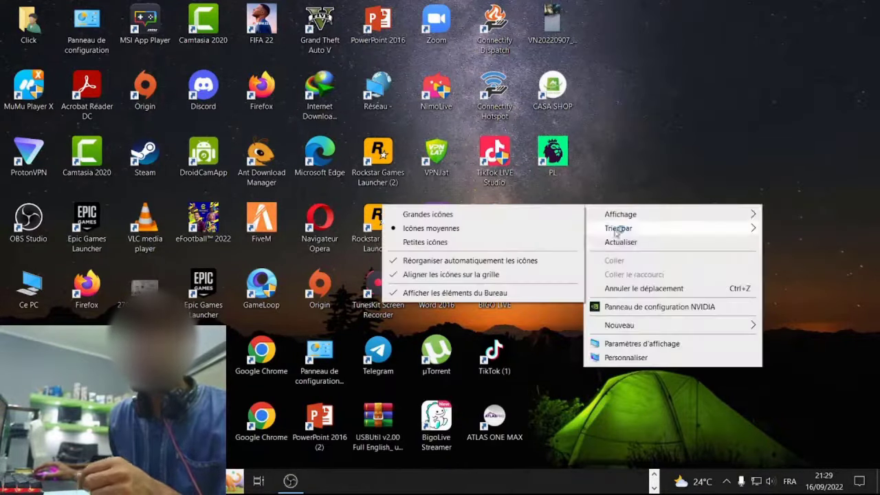
click(630, 240)
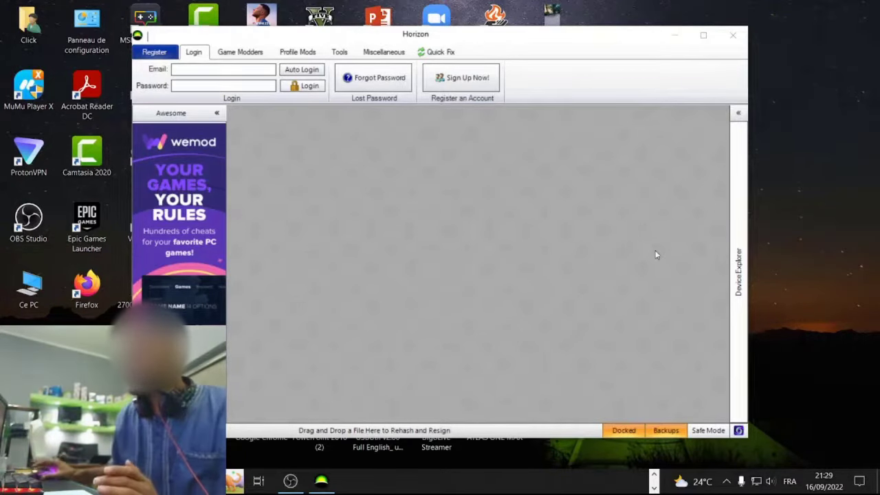
click(738, 115)
click(740, 118)
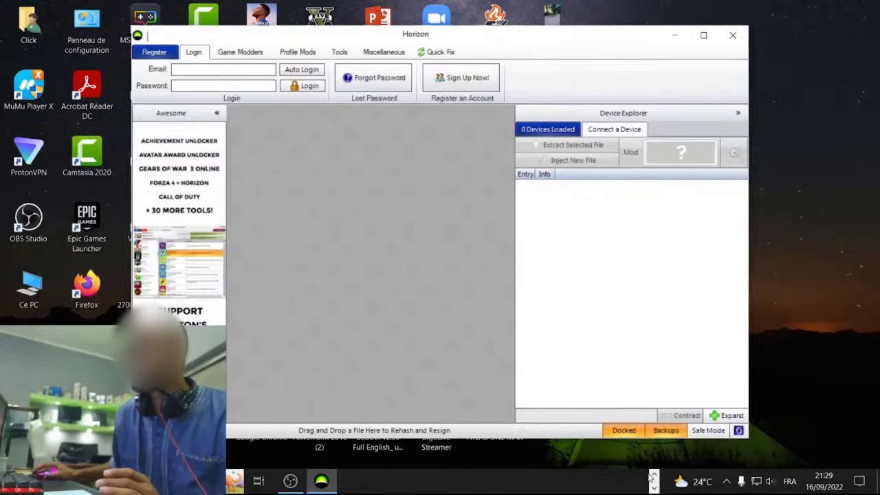
- Switch back to the PATCH 23 folder in File Explorer and look inside the Efootball 2023 zip archive's folder
click(614, 474)
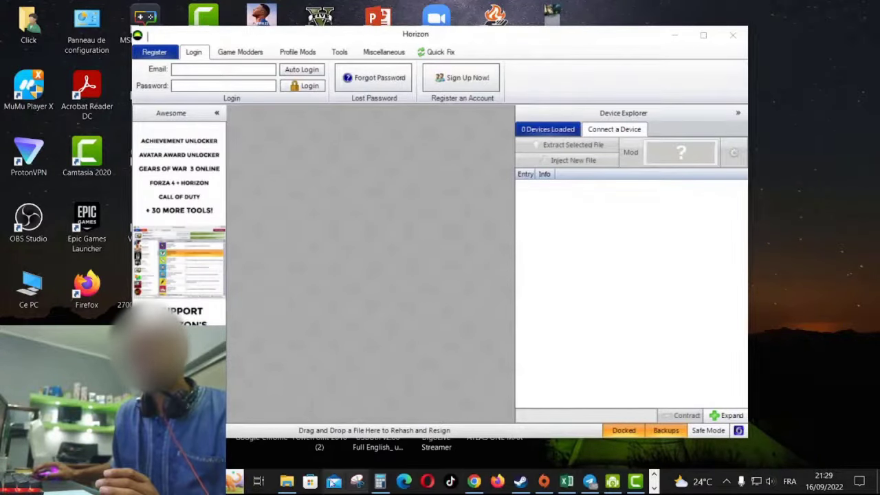
click(287, 481)
click(291, 365)
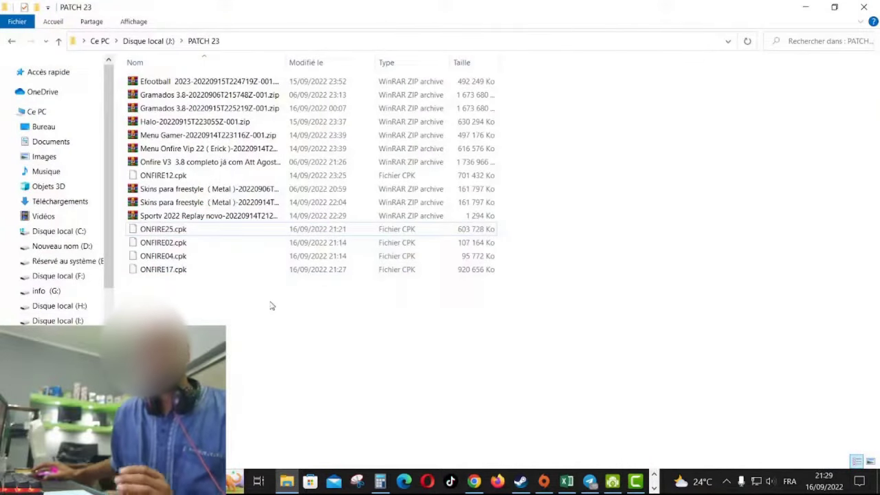
click(173, 83)
double_click(173, 83)
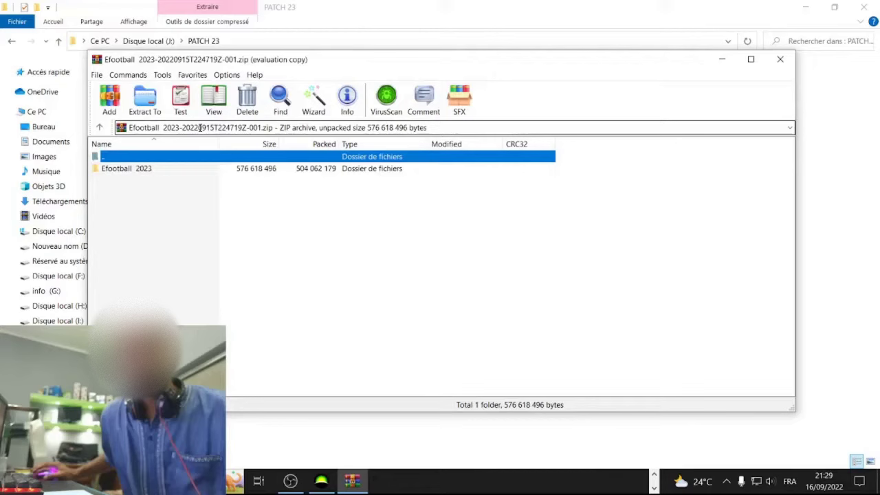
double_click(114, 169)
click(529, 190)
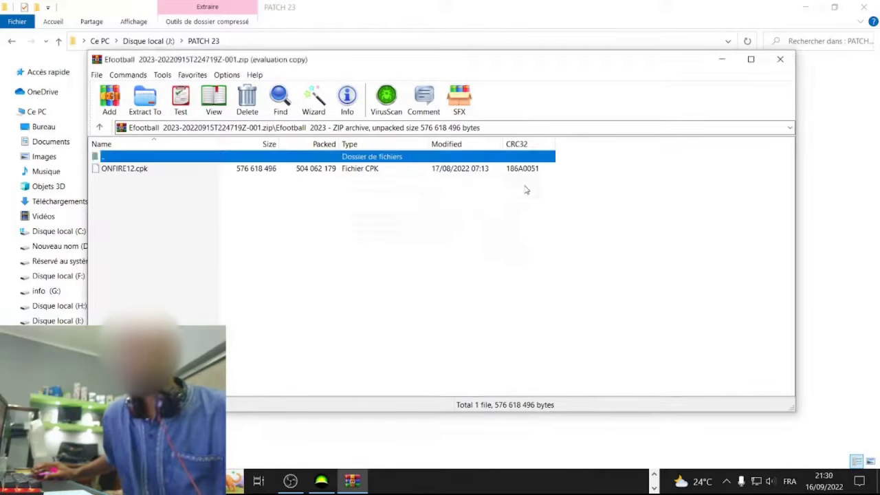
click(781, 60)
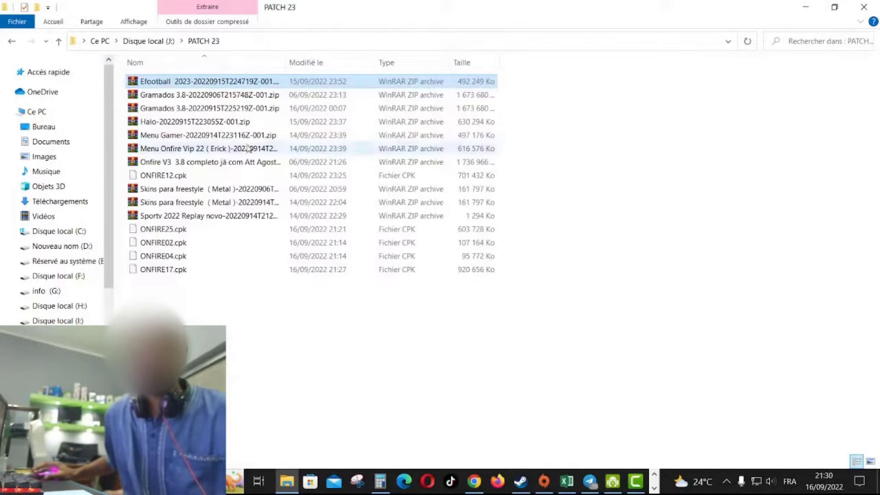
- Examine the Gramado Escuro 3.8, Gramado HD 3.8 and Gramado Lord folders in the Gramados 3.8 archive dated 06/09/2022
click(152, 98)
double_click(152, 99)
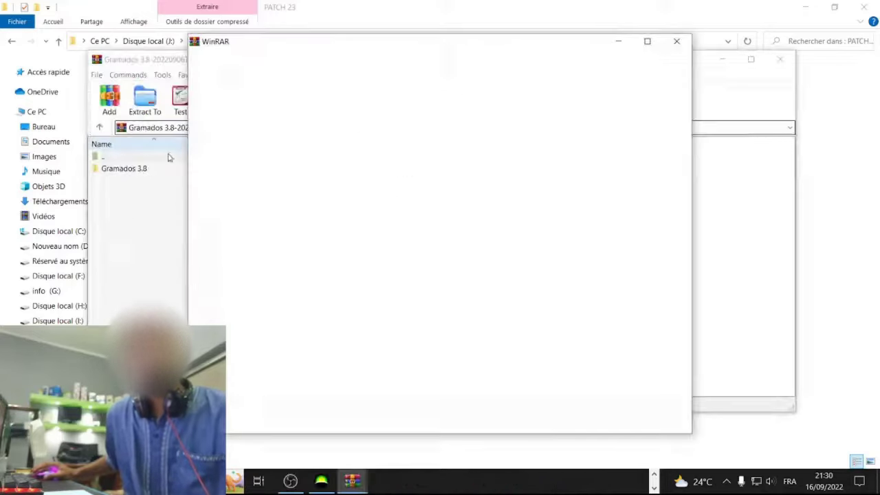
click(677, 43)
double_click(148, 169)
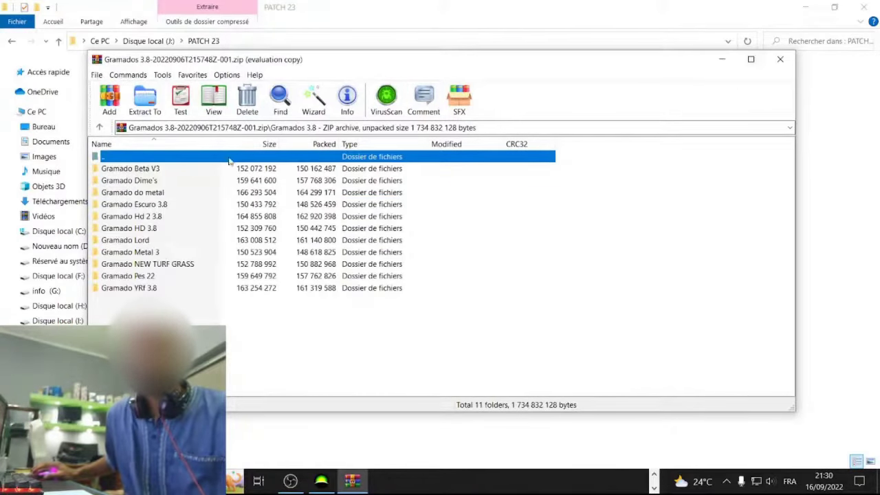
double_click(134, 204)
double_click(129, 158)
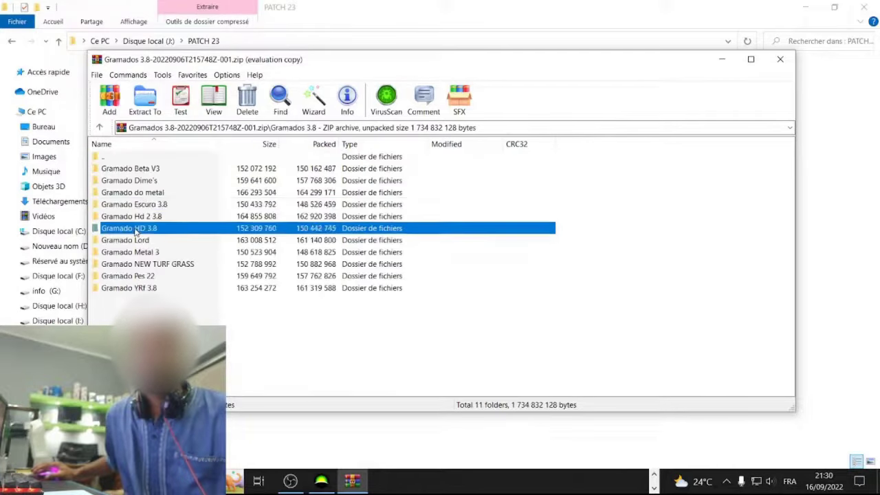
double_click(135, 227)
double_click(136, 163)
double_click(126, 240)
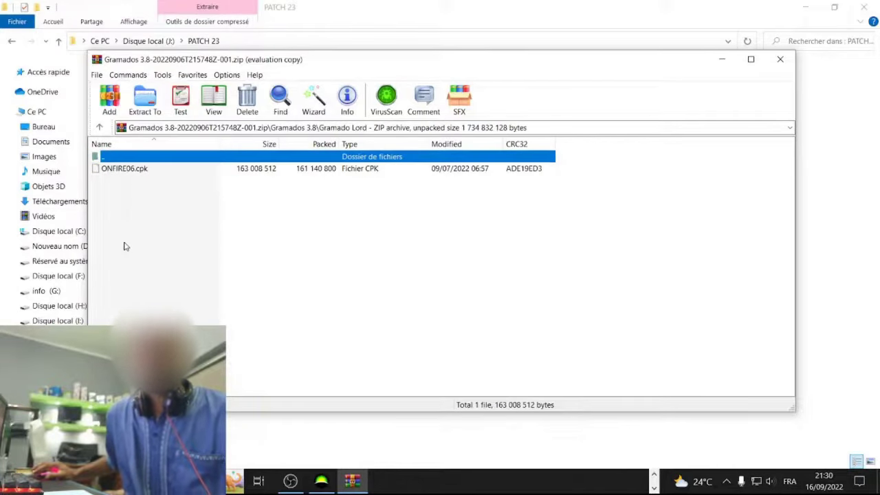
double_click(128, 157)
click(781, 60)
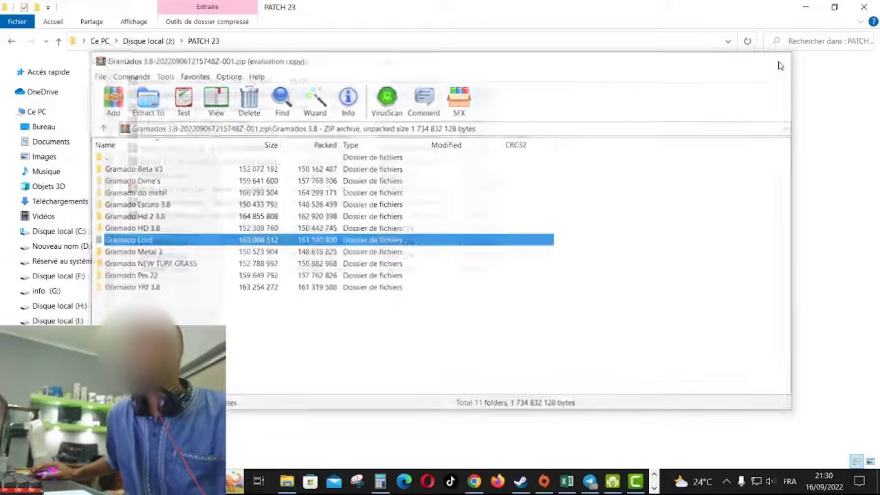
- Examine the Gramado HD 3.8, Gramado Lord and Gramado Escuro 3.8 folders in the Gramados 3.8 archive dated 16/09/2022
double_click(182, 108)
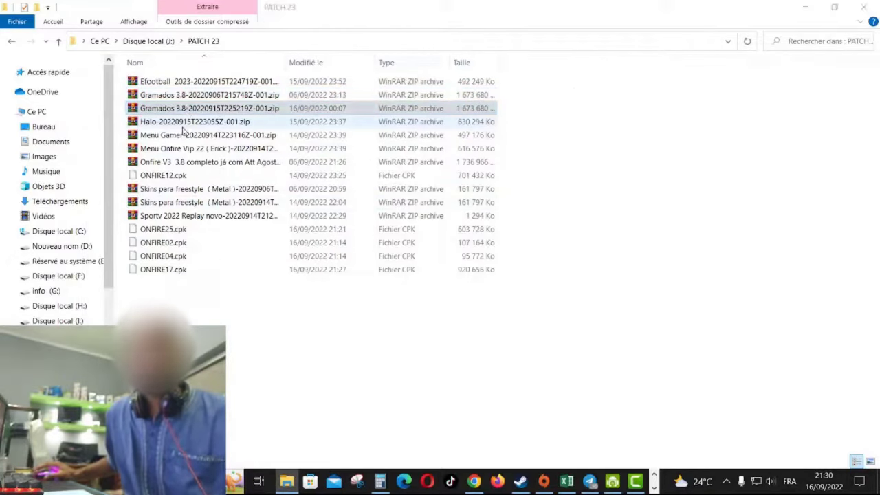
click(677, 40)
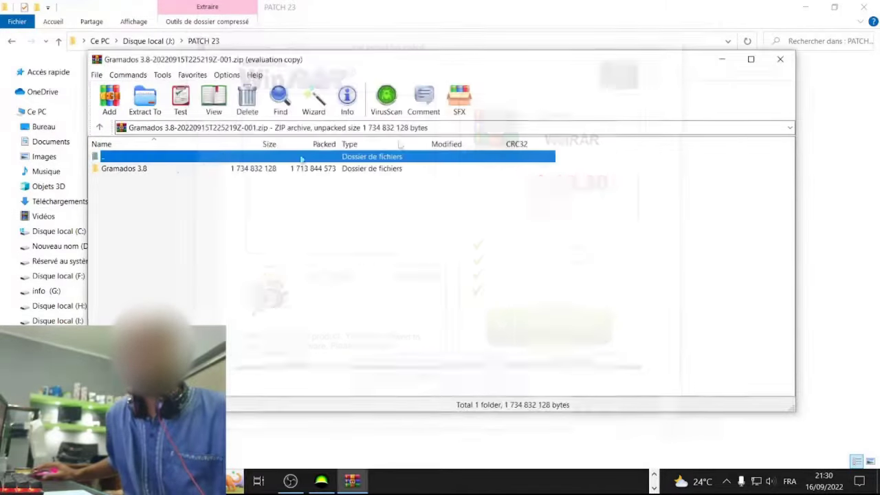
double_click(136, 172)
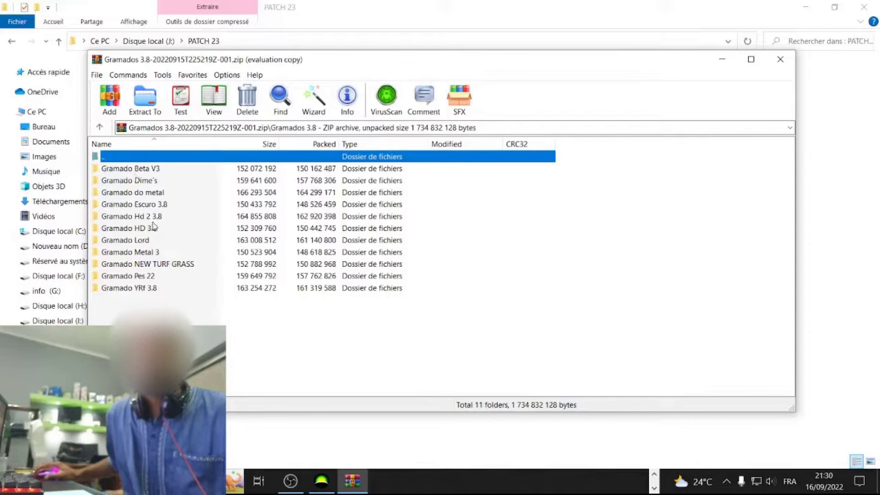
double_click(141, 228)
double_click(129, 158)
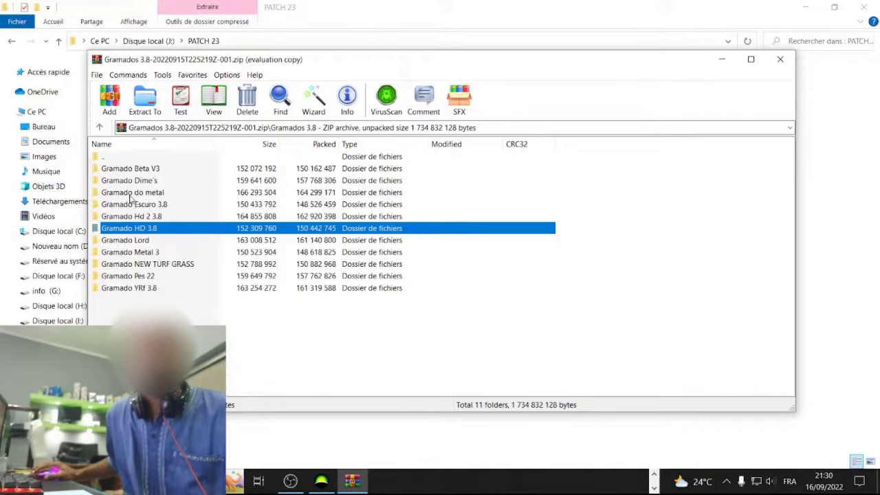
double_click(127, 240)
double_click(136, 163)
double_click(137, 211)
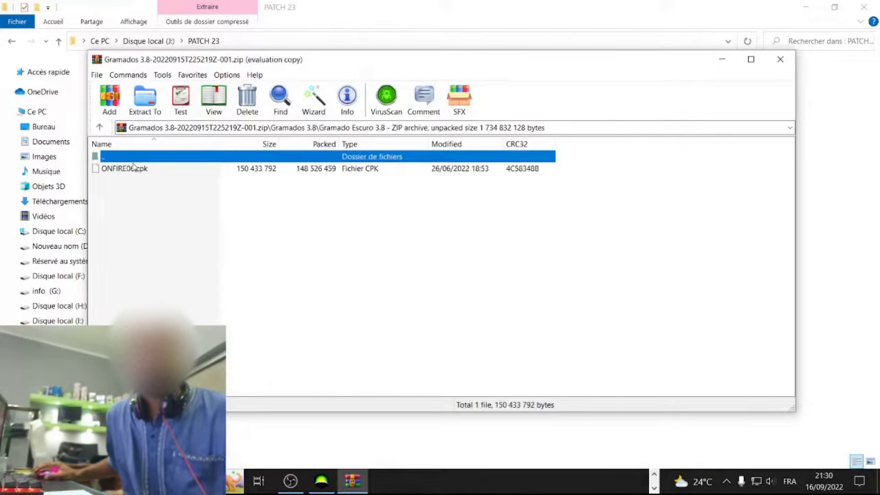
double_click(133, 160)
click(780, 60)
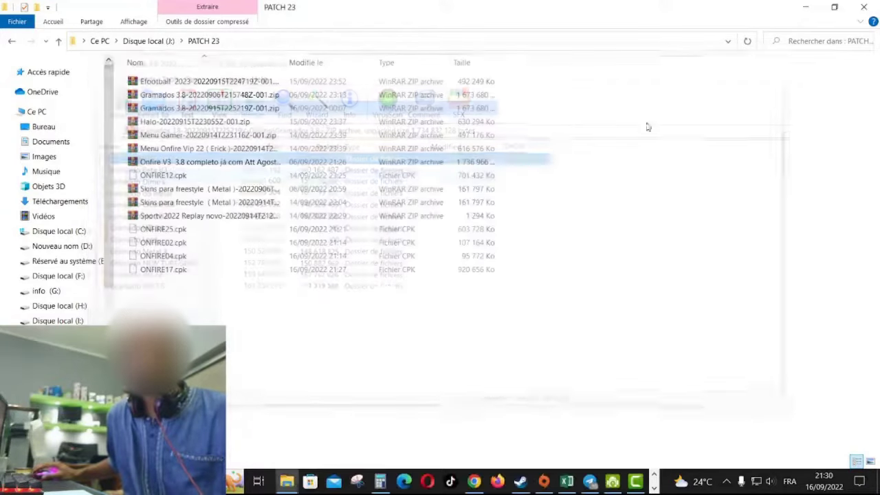
- Look at the top level of the Halo zip archive and close it to return to the PATCH 23 file list
double_click(164, 123)
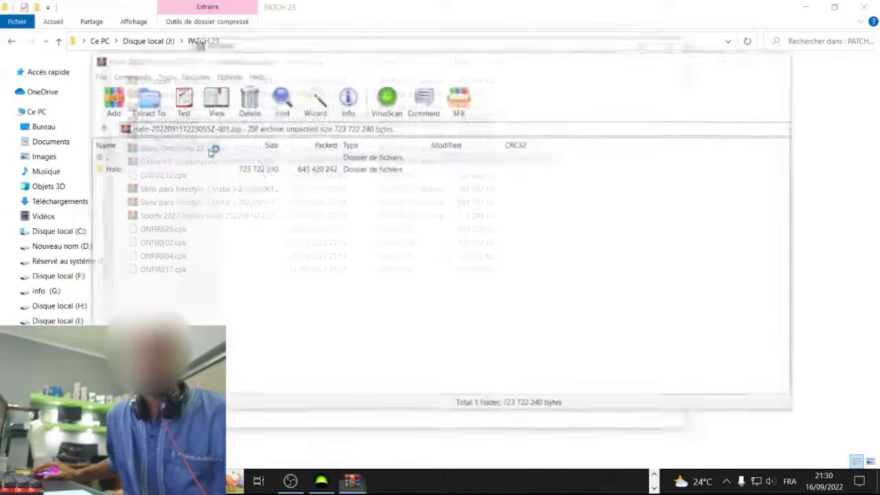
click(677, 41)
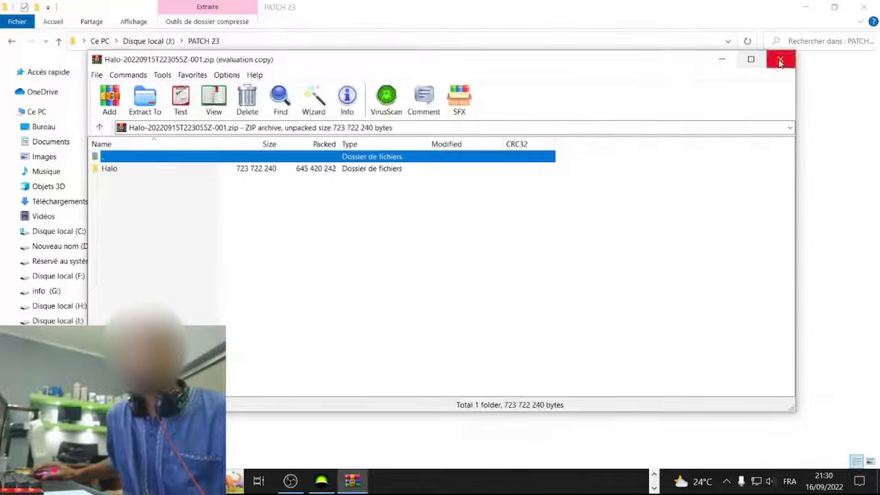
click(780, 59)
drag(119, 318, 178, 83)
click(295, 352)
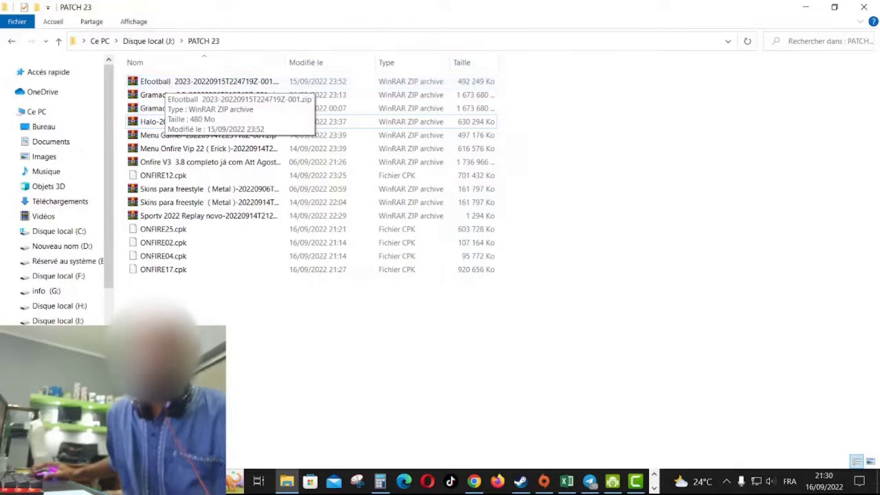
- Select the loose ONFIRE12.cpk in PATCH 23 and check the file inside the Efootball 2023 archive's folder
click(158, 179)
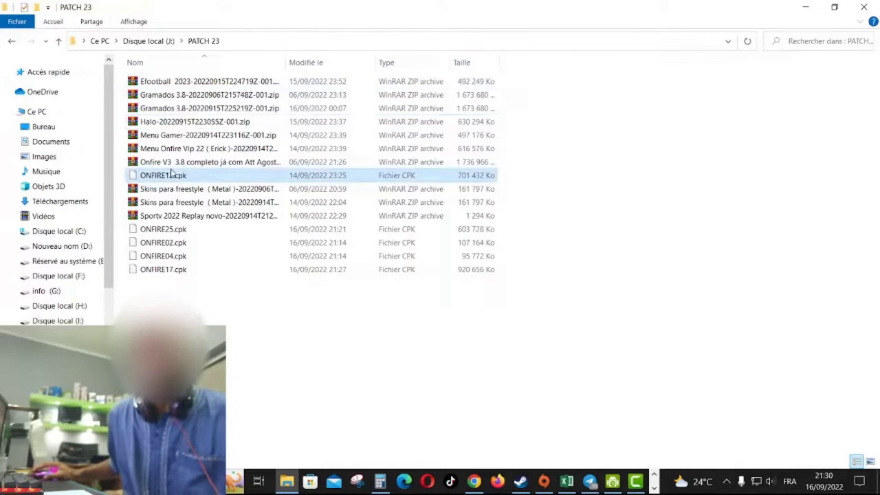
click(156, 81)
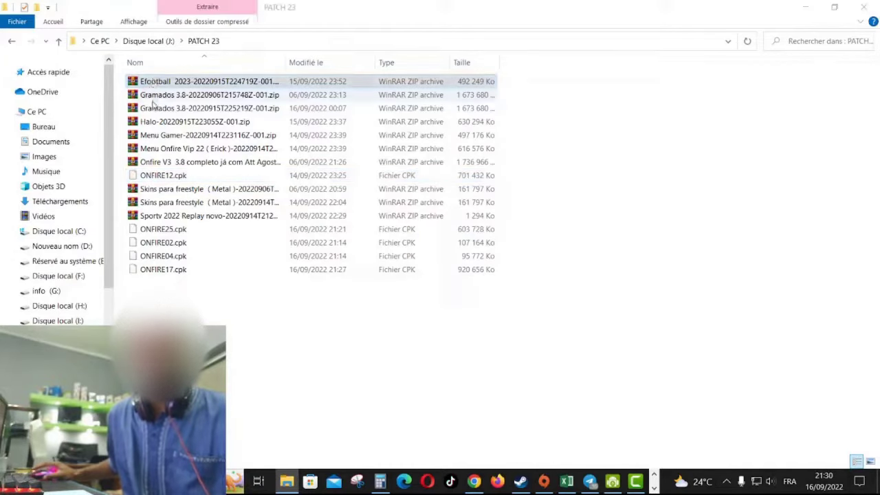
double_click(128, 168)
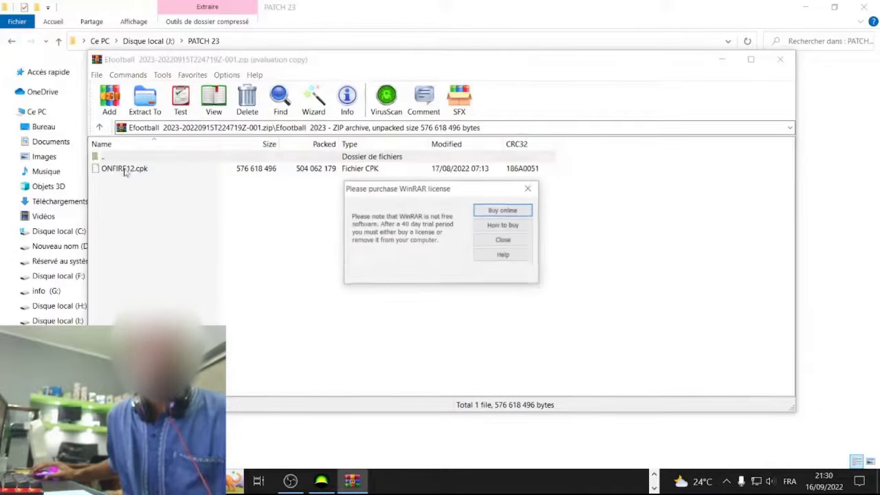
click(503, 240)
click(780, 59)
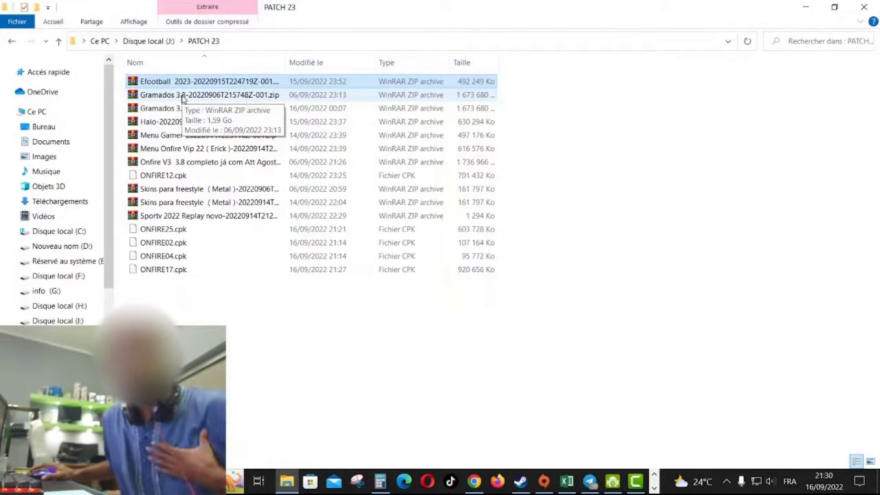
- Examine the Gramado Beta V3 and Gramado Dime's folders in the Gramados 3.8 archive dated 06/09/2022
double_click(169, 95)
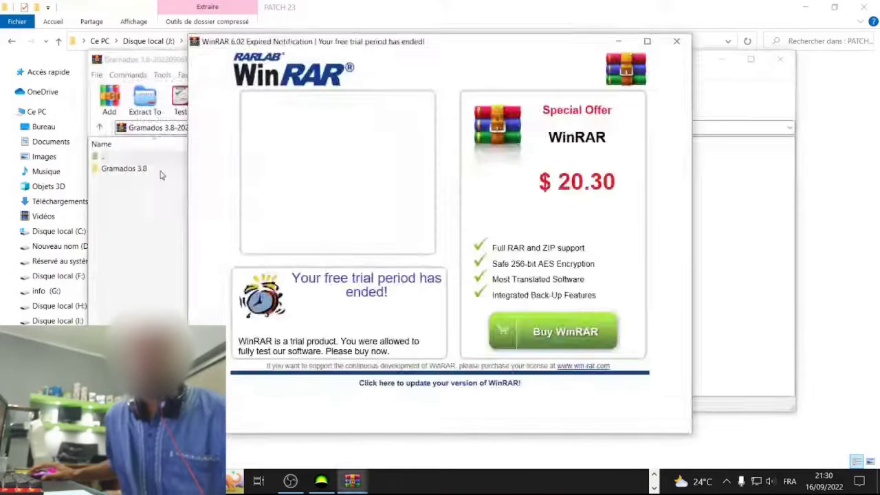
click(676, 42)
click(142, 172)
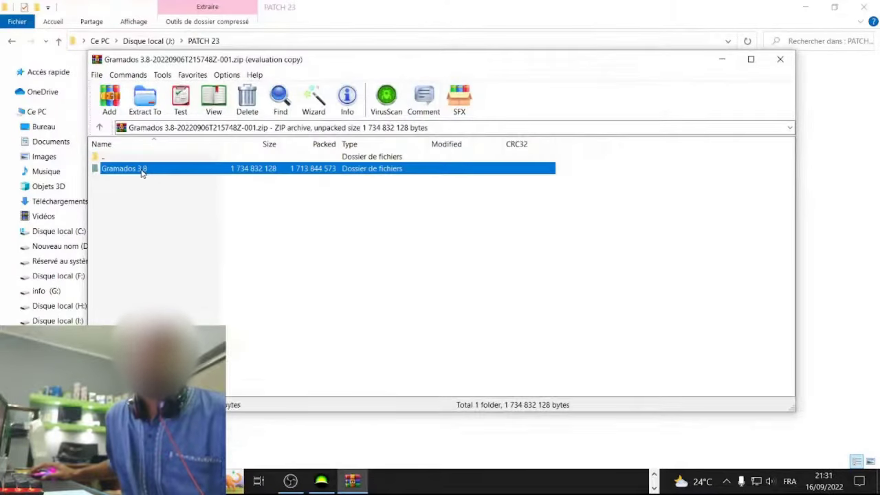
double_click(143, 172)
drag(247, 61, 309, 62)
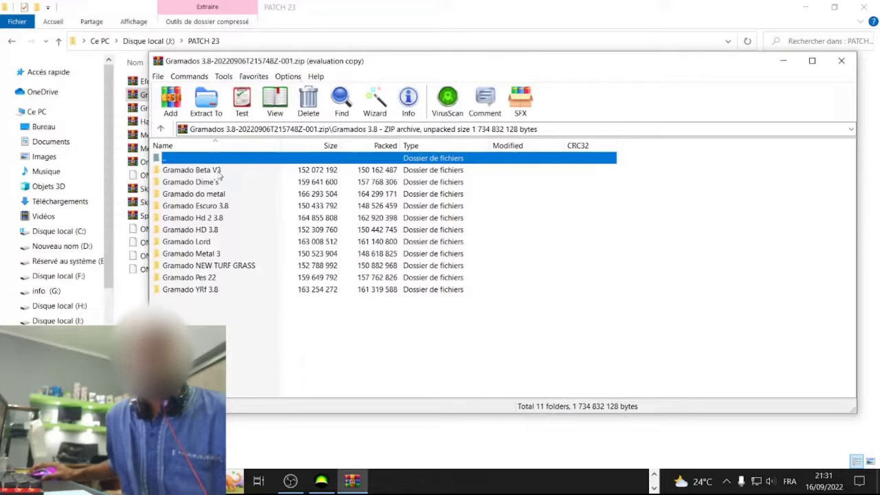
click(200, 174)
double_click(200, 174)
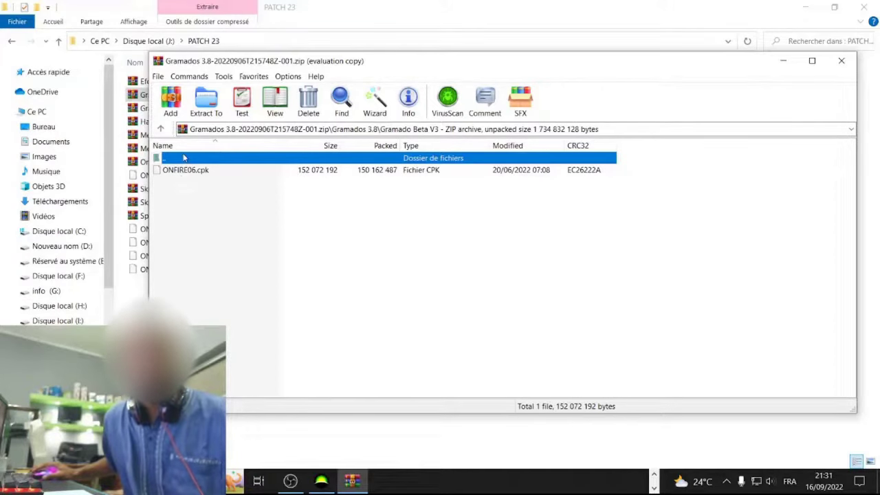
double_click(186, 158)
double_click(202, 183)
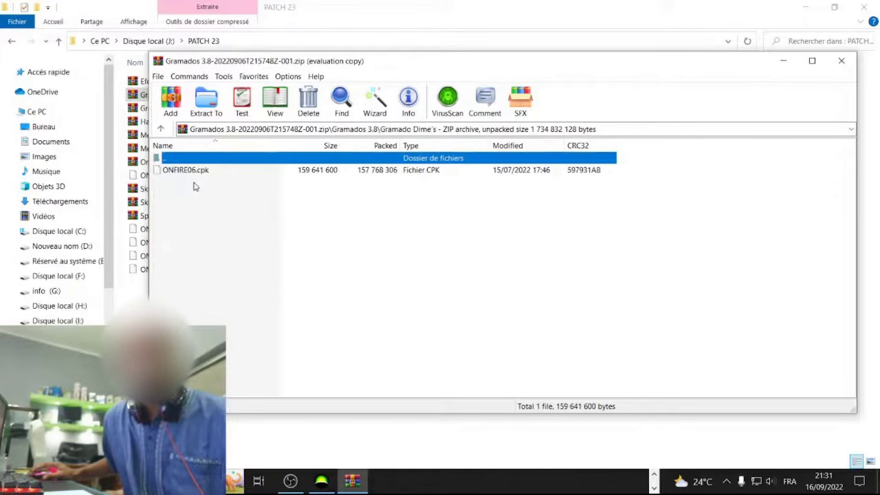
double_click(189, 159)
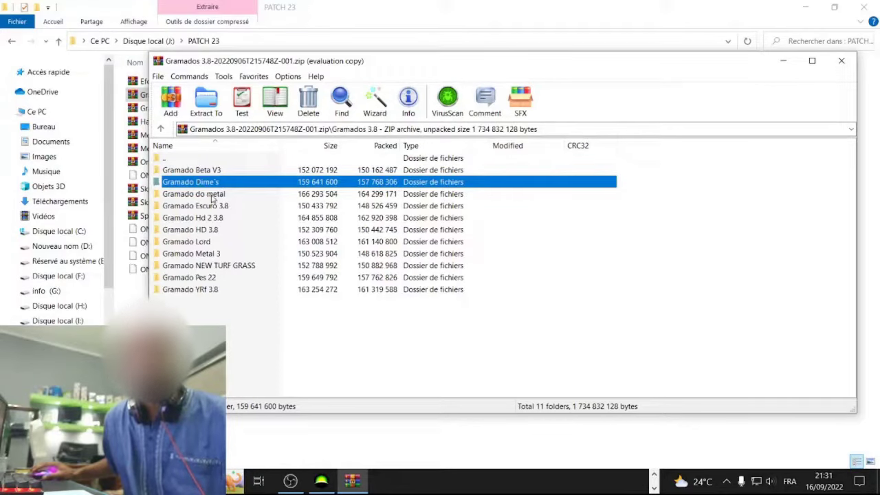
- Check the Gramado do metal and Gramado HD 3.8 folders in the same archive and close it
double_click(206, 195)
double_click(189, 159)
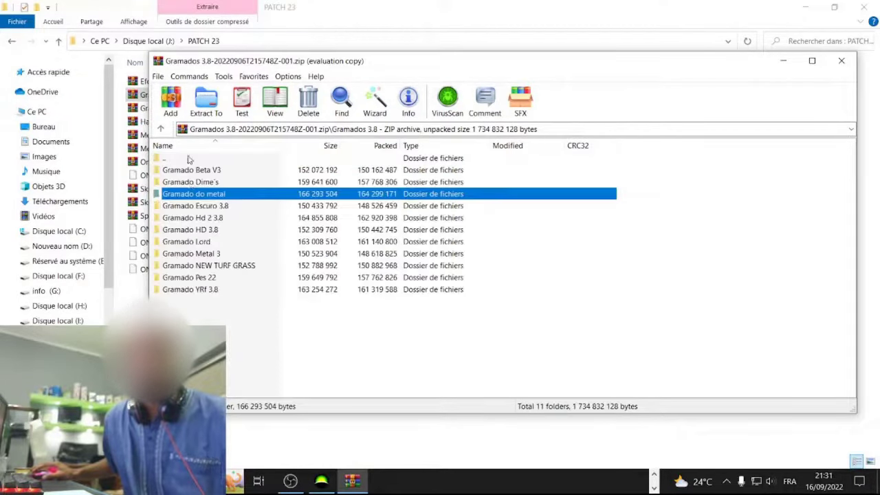
click(212, 231)
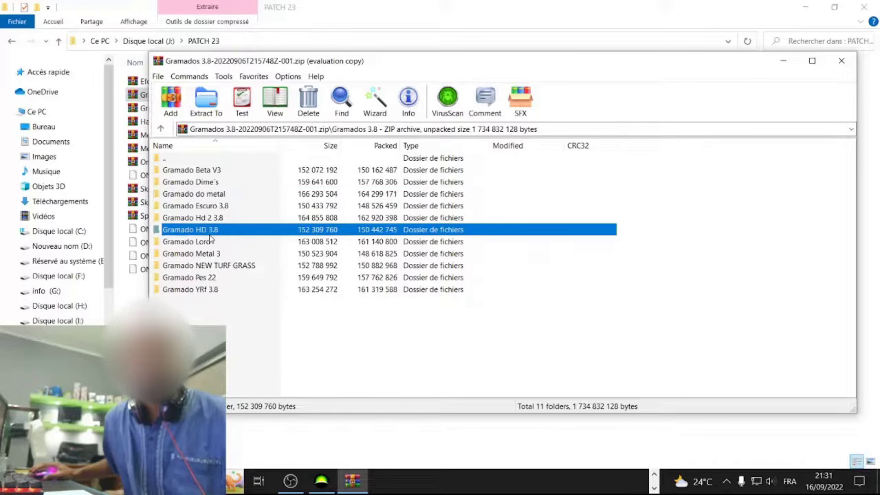
double_click(187, 233)
double_click(187, 164)
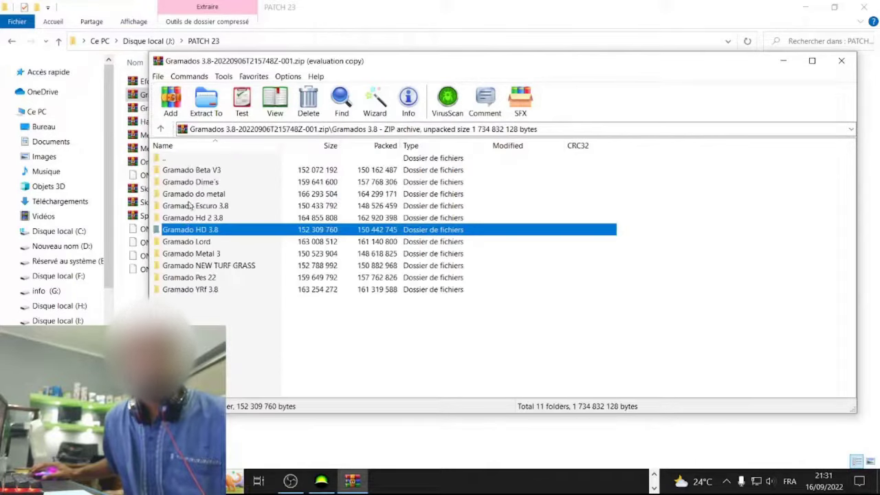
click(841, 60)
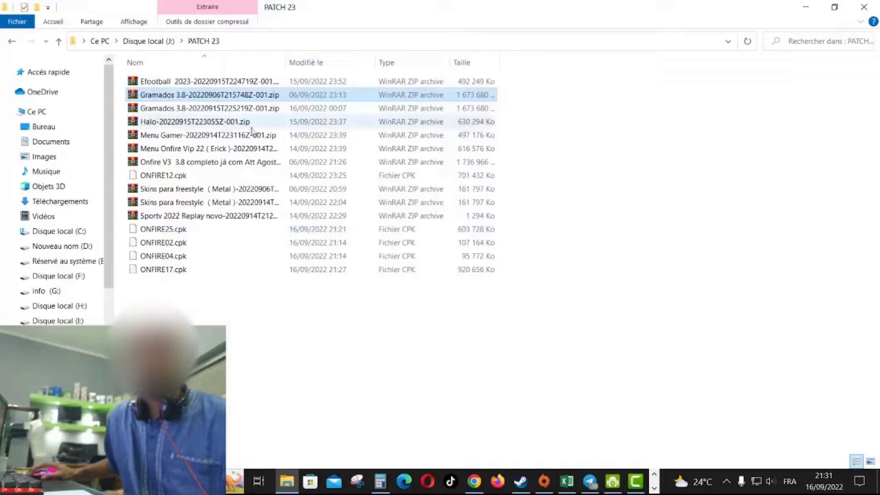
- Inspect the cpk file in the Gramado Escuro 3.8 folder of the Gramados 3.8 archive dated 16/09/2022, then close the archive
double_click(145, 109)
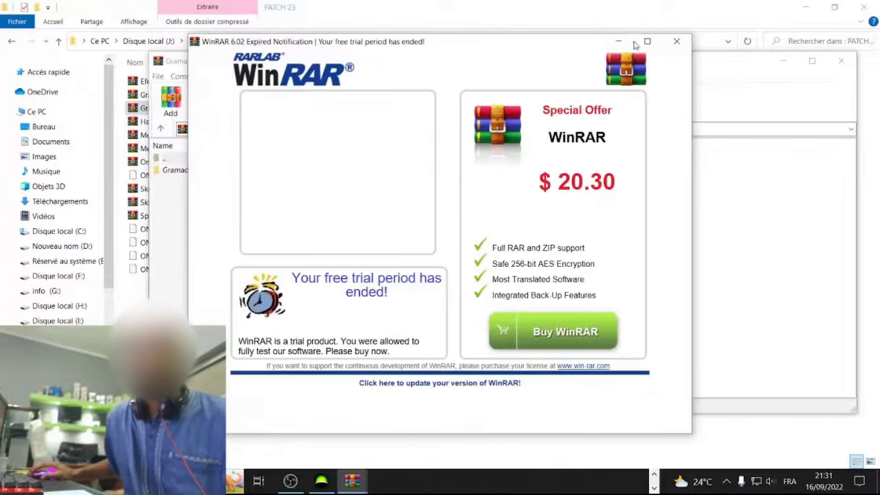
click(677, 41)
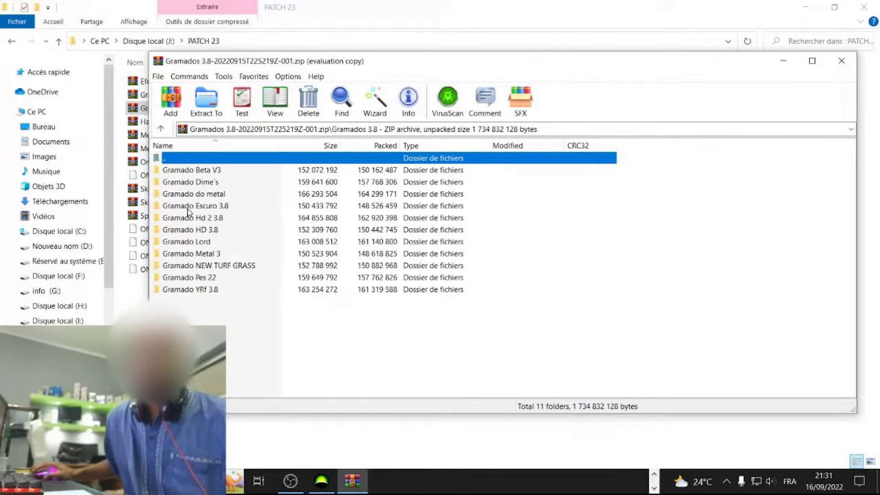
double_click(189, 206)
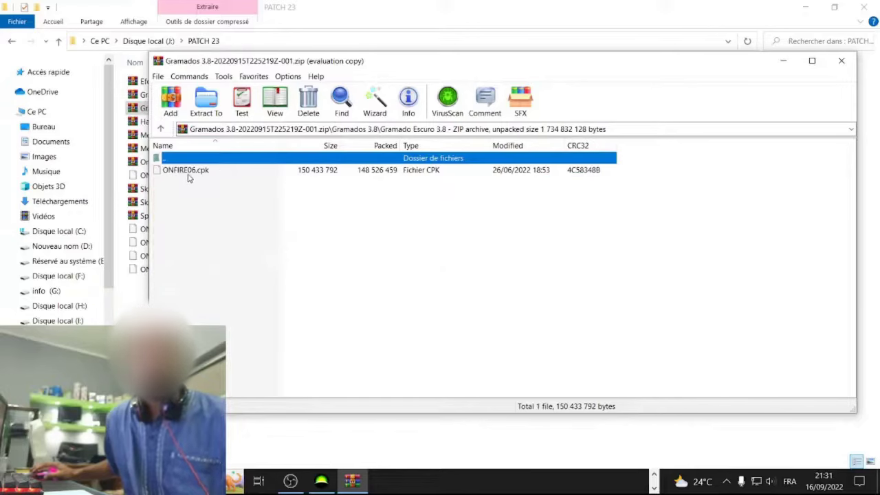
click(841, 61)
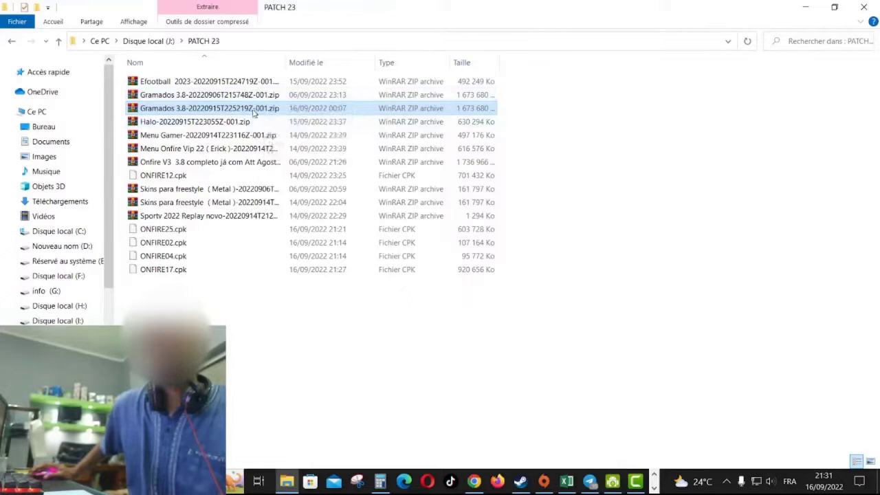
- Switch to Chrome and select the Gramados 3.8 folder in the shared Google Drive folder Onfire Total Todos links
click(474, 481)
click(475, 481)
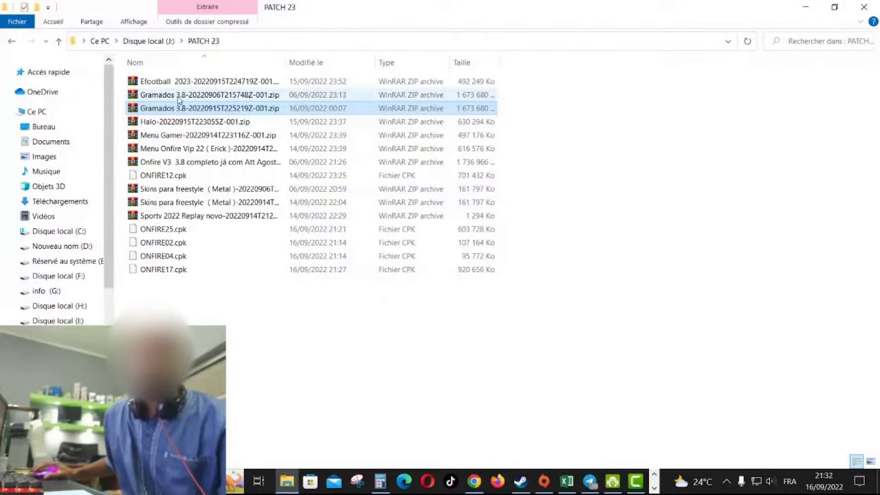
click(474, 480)
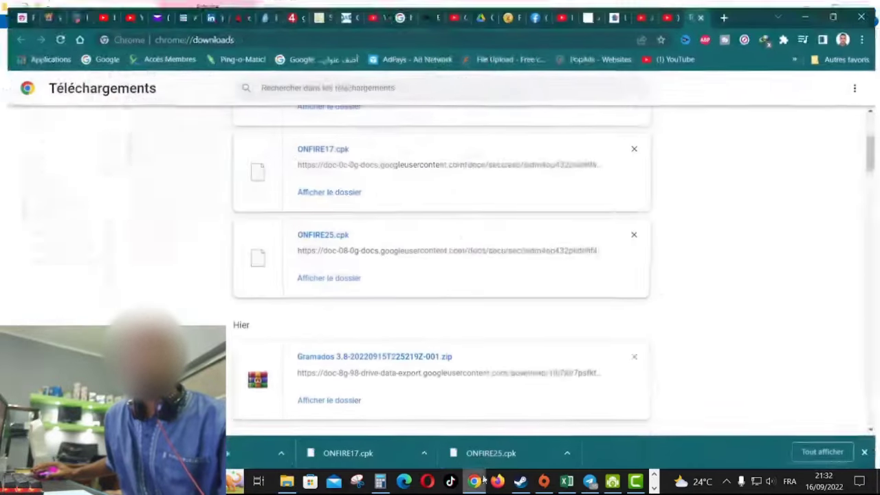
click(487, 17)
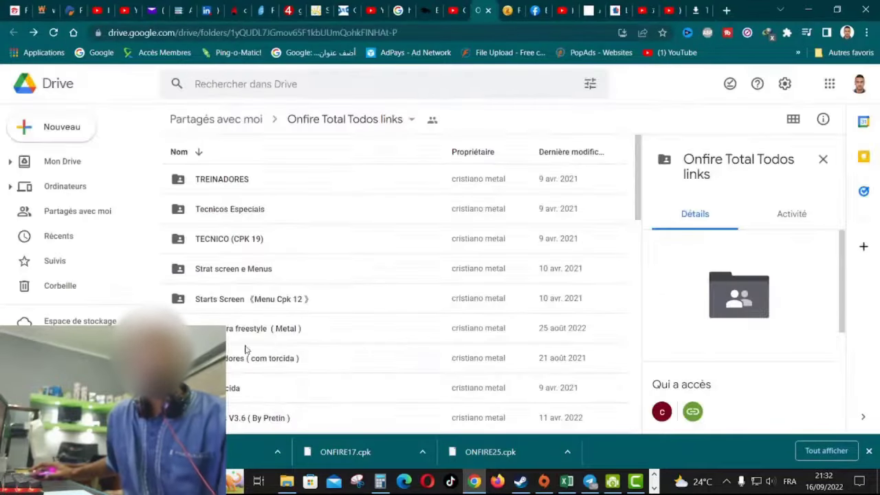
scroll(246, 351, down, 2)
scroll(246, 354, down, 2)
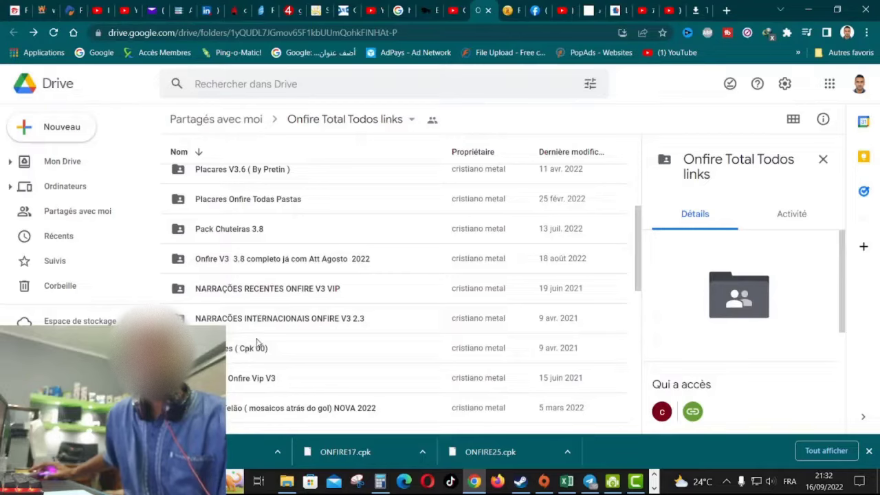
scroll(255, 340, down, 3)
scroll(257, 342, down, 3)
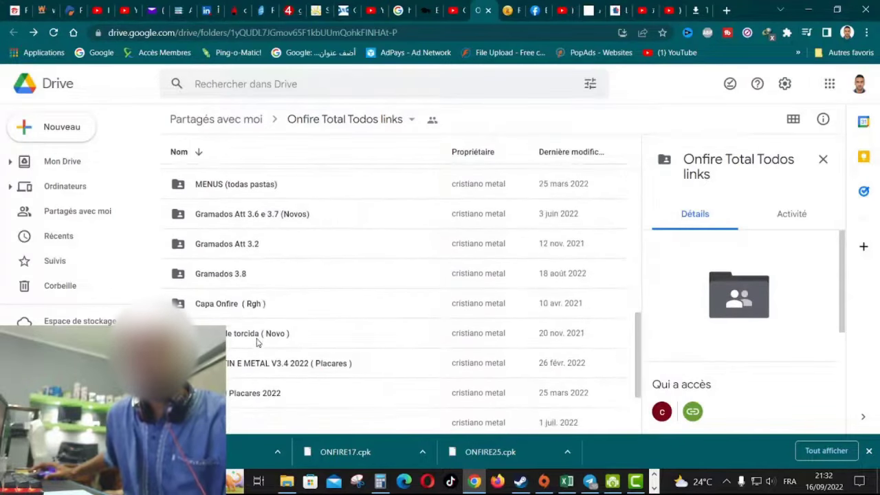
click(219, 277)
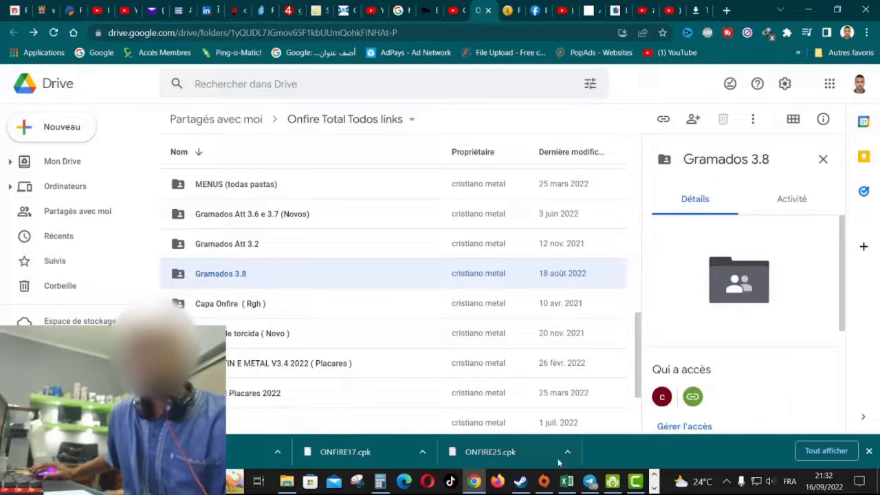
- Return to PATCH 23 in File Explorer and check the Gramado do metal folder in the Gramados 3.8 archive dated 06/09/2022
click(289, 483)
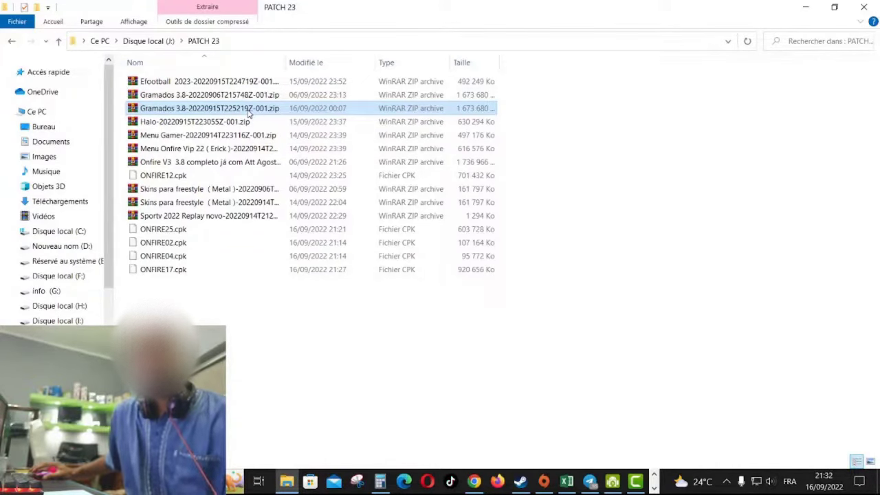
double_click(175, 96)
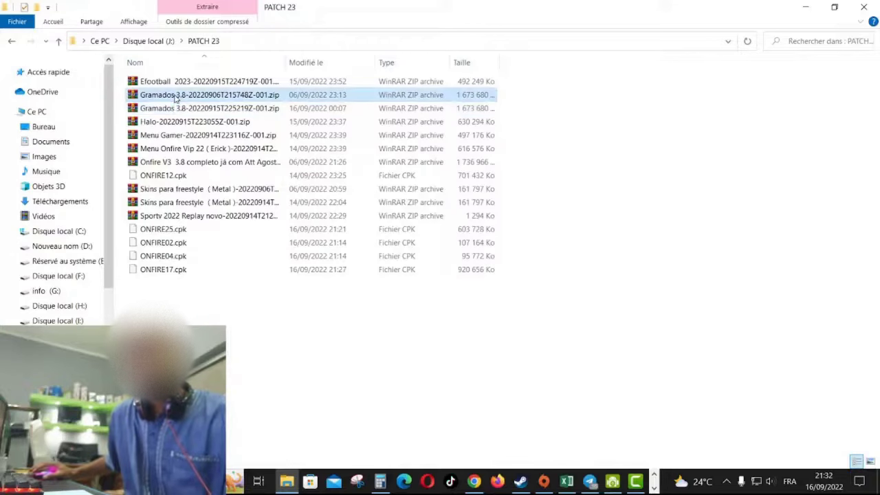
double_click(205, 176)
click(193, 182)
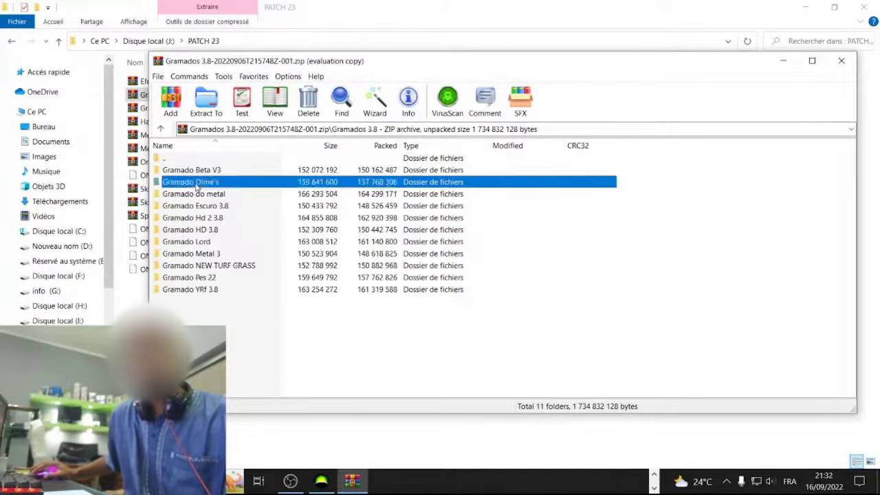
click(558, 242)
double_click(197, 195)
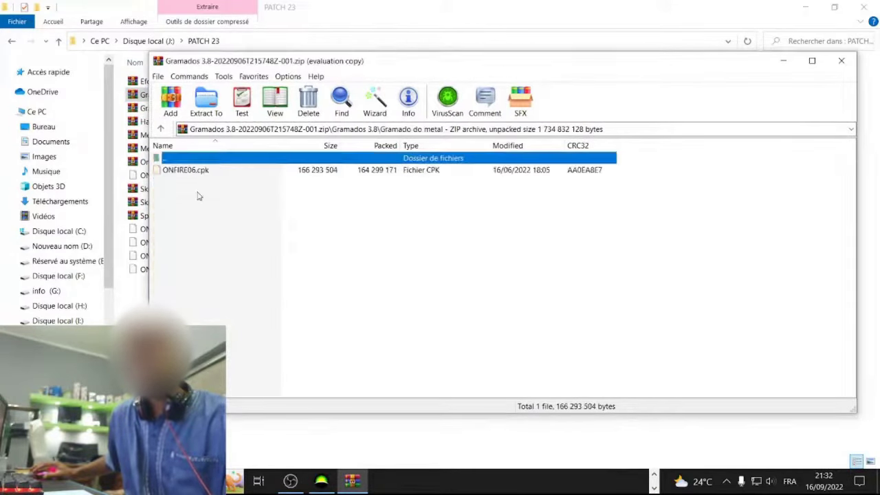
click(841, 61)
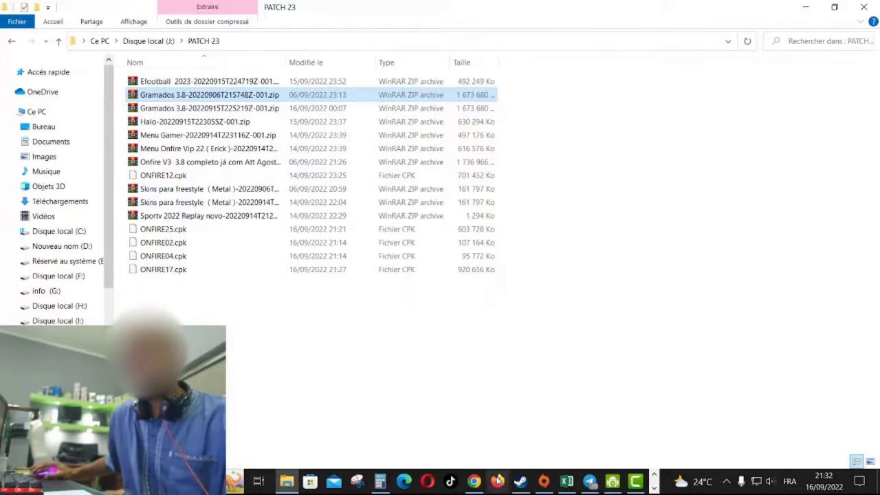
- Switch back to Chrome and open the shared Gramados 3.8 folder in Google Drive
click(475, 481)
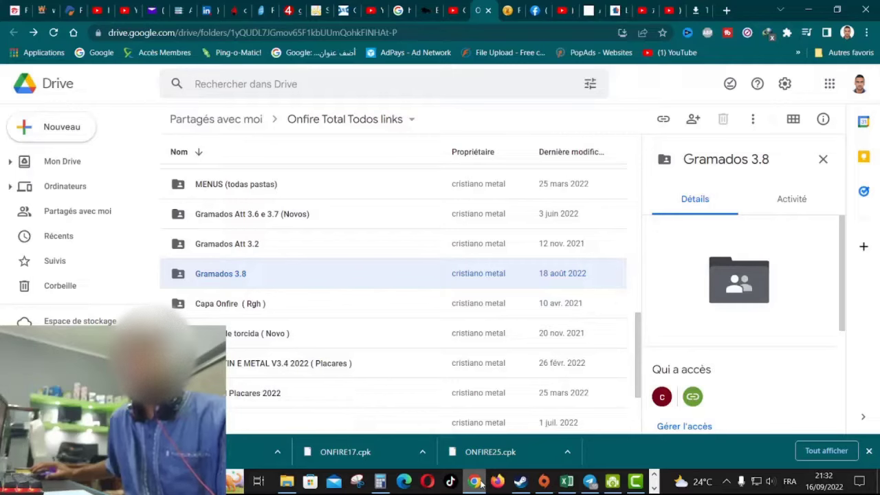
double_click(217, 278)
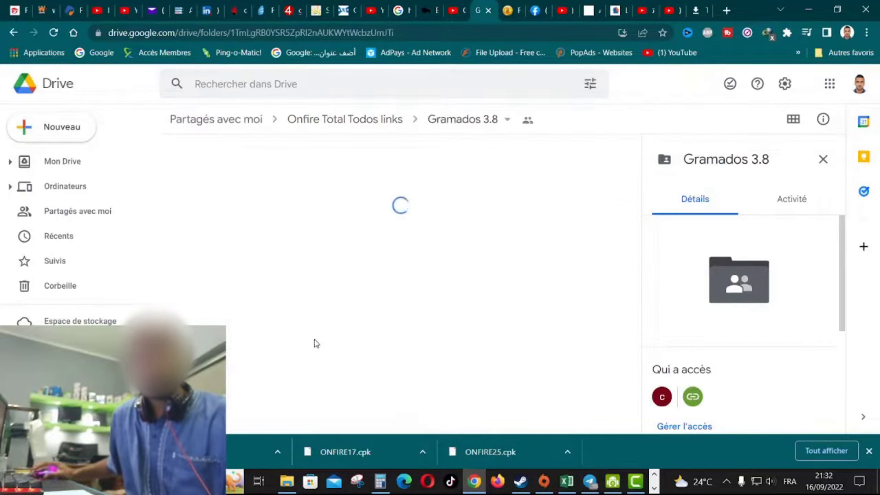
scroll(334, 338, down, 1)
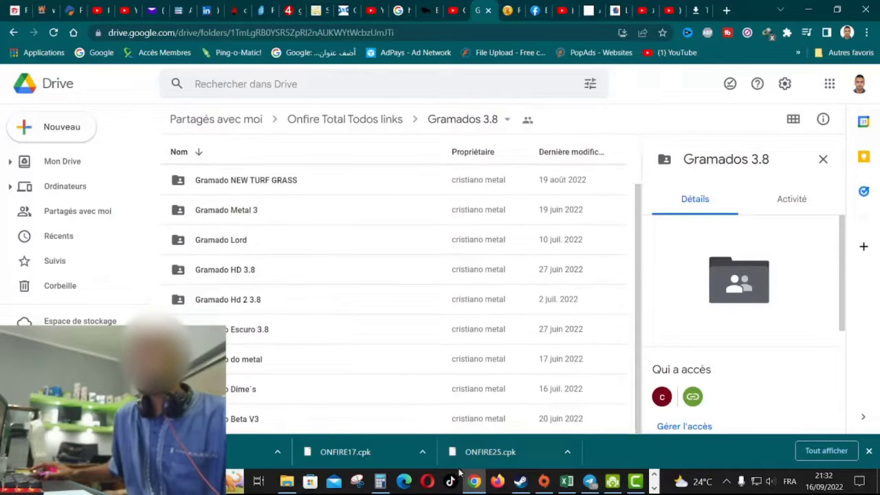
click(288, 481)
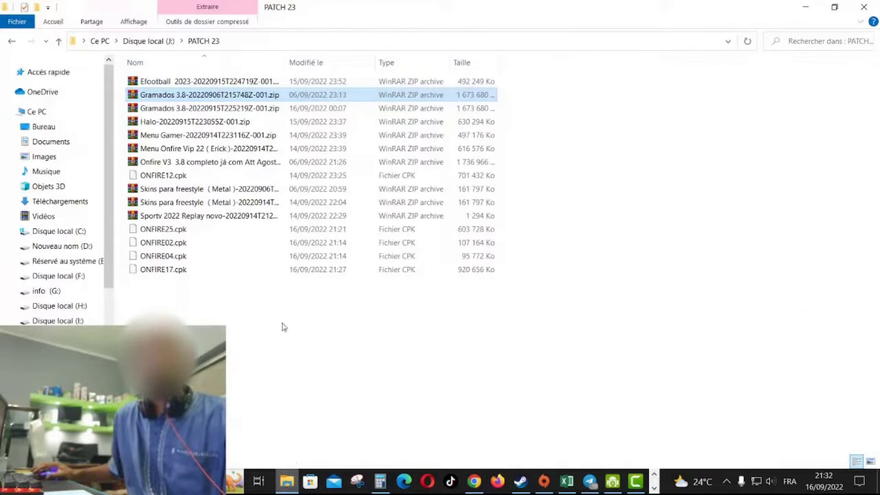
click(295, 482)
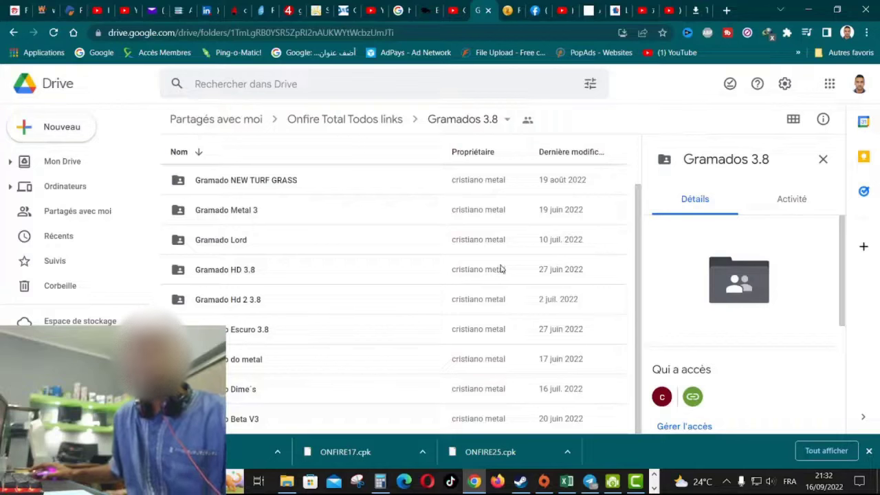
- Compare the modification dates of the Gramado folders in Drive and open Gramado NEW TURF GRASS
click(563, 180)
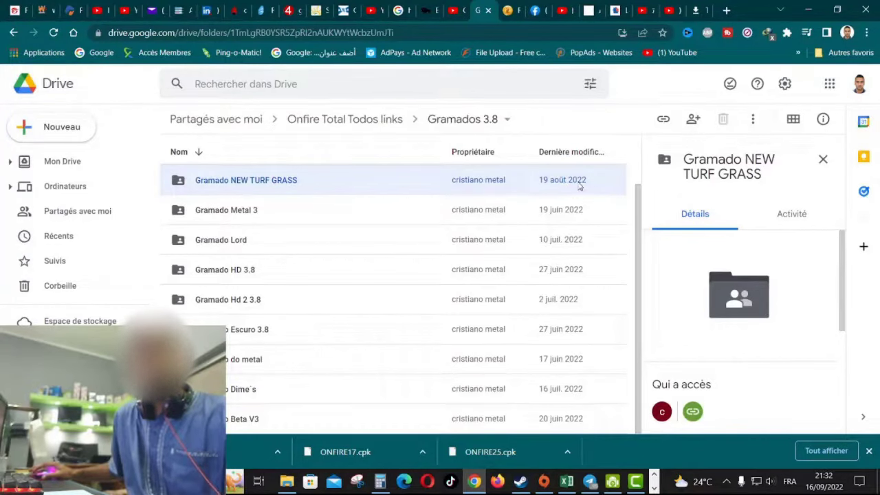
scroll(577, 369, up, 2)
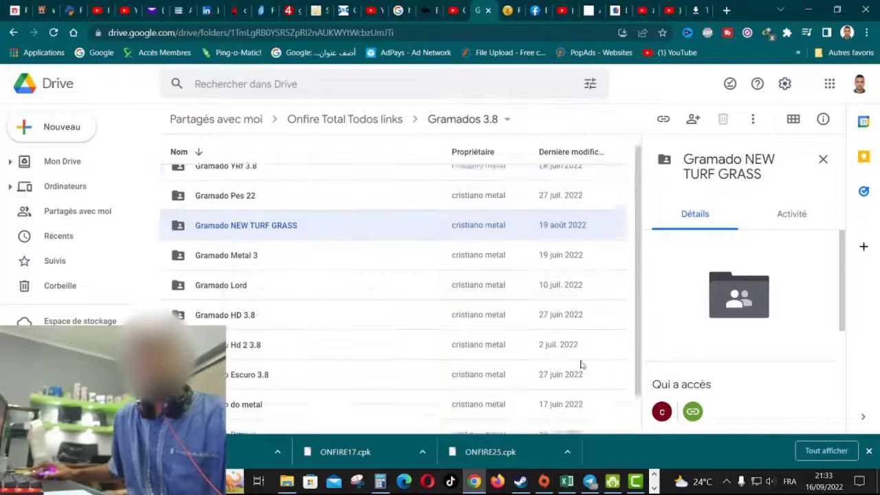
scroll(594, 283, down, 2)
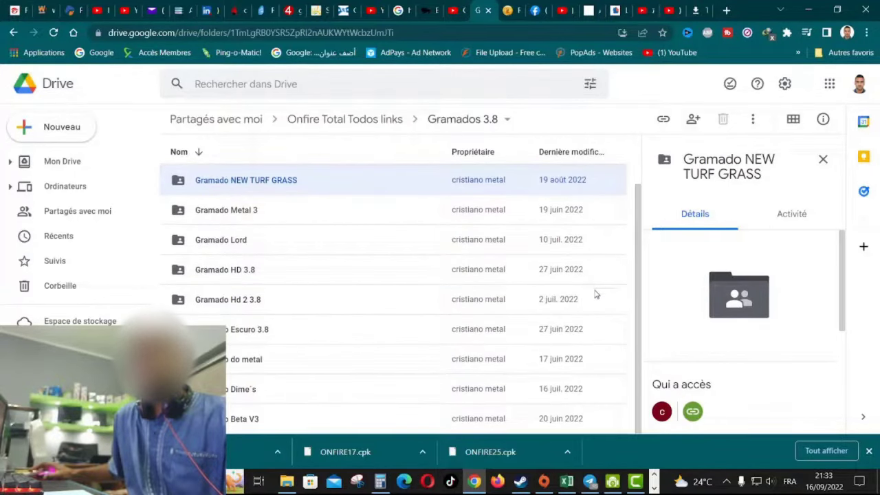
scroll(596, 294, up, 2)
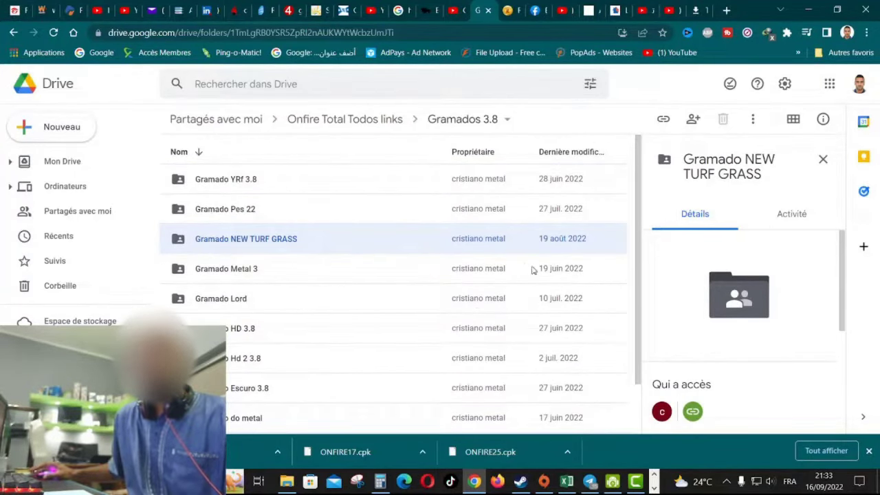
double_click(237, 249)
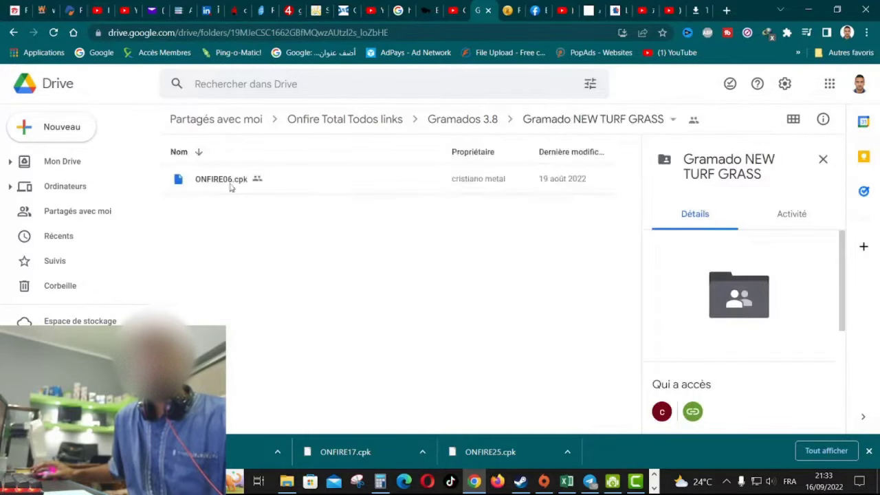
- Return to the shared Gramados 3.8 folder in Drive and compare Gramado NEW TURF GRASS's modification date with the other folders
click(12, 33)
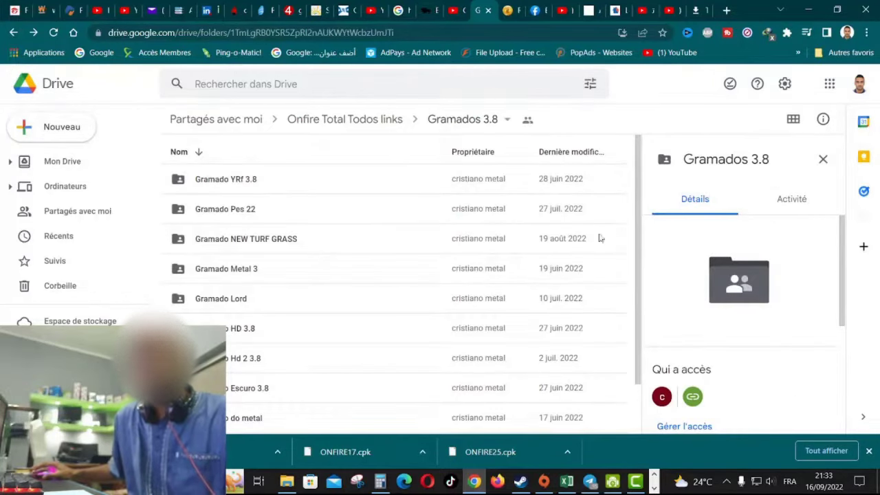
click(585, 241)
scroll(552, 353, down, 1)
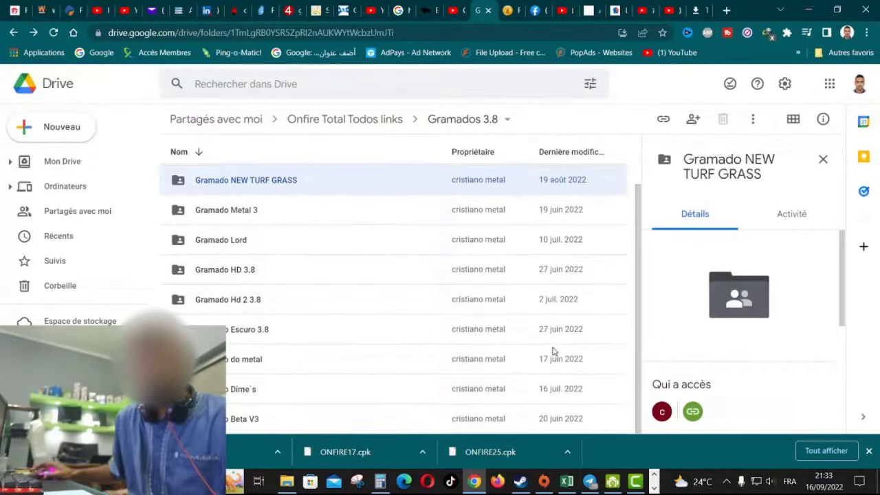
scroll(552, 353, up, 1)
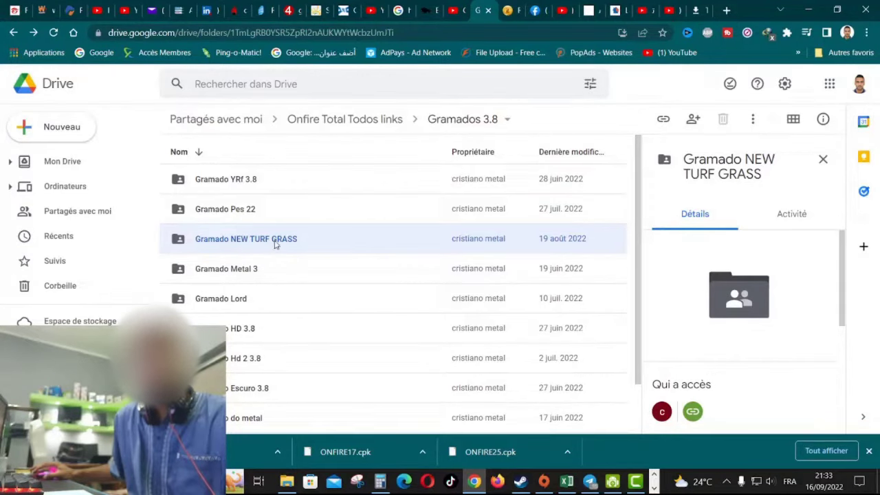
- Switch to PATCH 23 in File Explorer and look for Gramado NEW TURF GRASS inside the Gramados 3.8-20220915T225219Z-001.zip archive
mouse_move(288, 480)
click(299, 403)
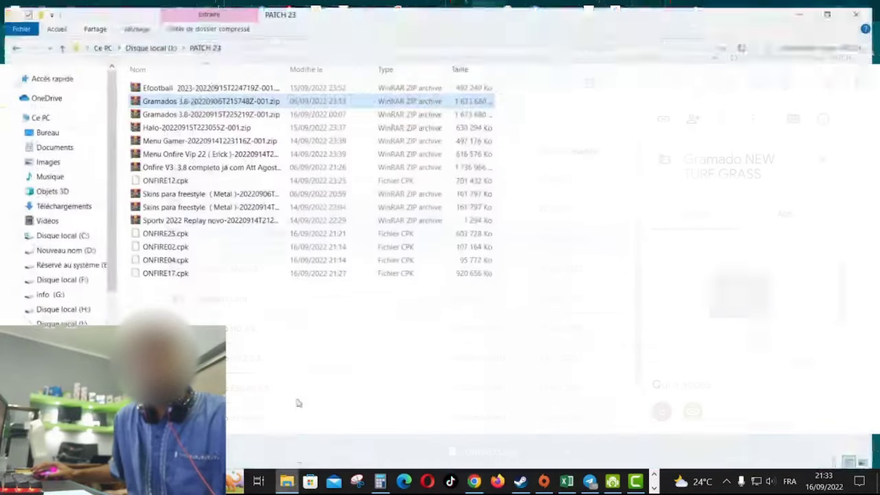
click(197, 113)
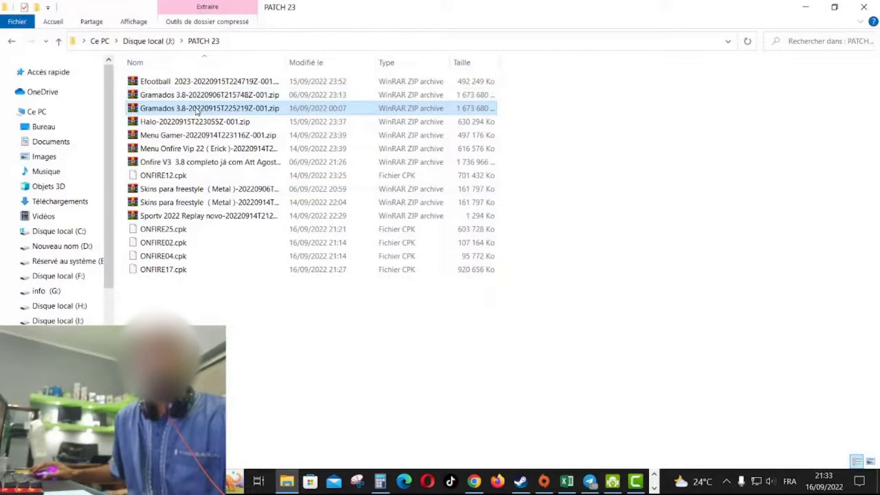
double_click(198, 112)
double_click(177, 172)
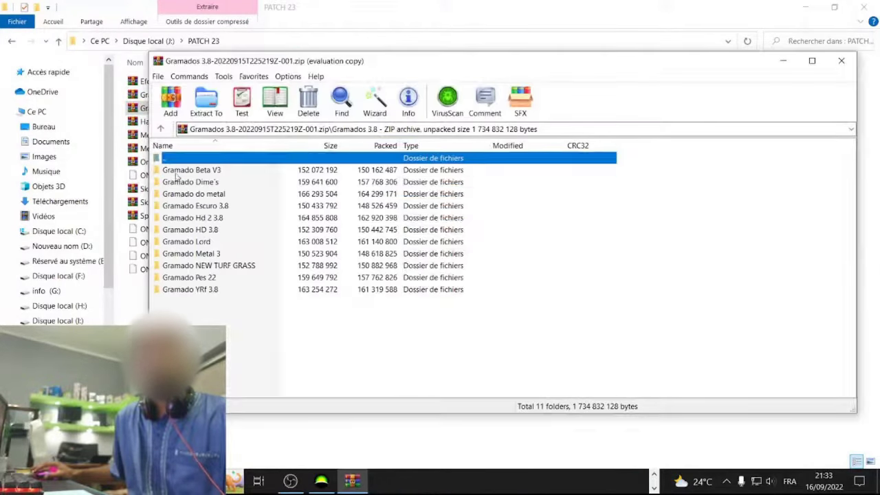
key(Escape)
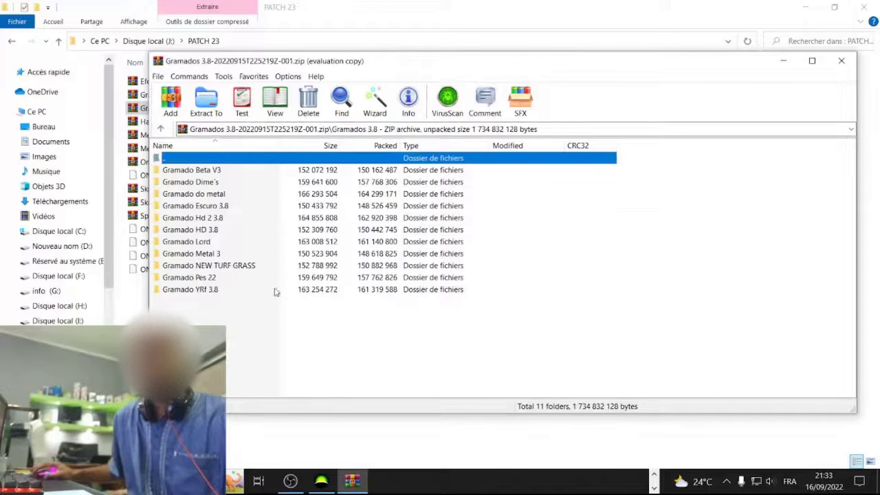
click(218, 267)
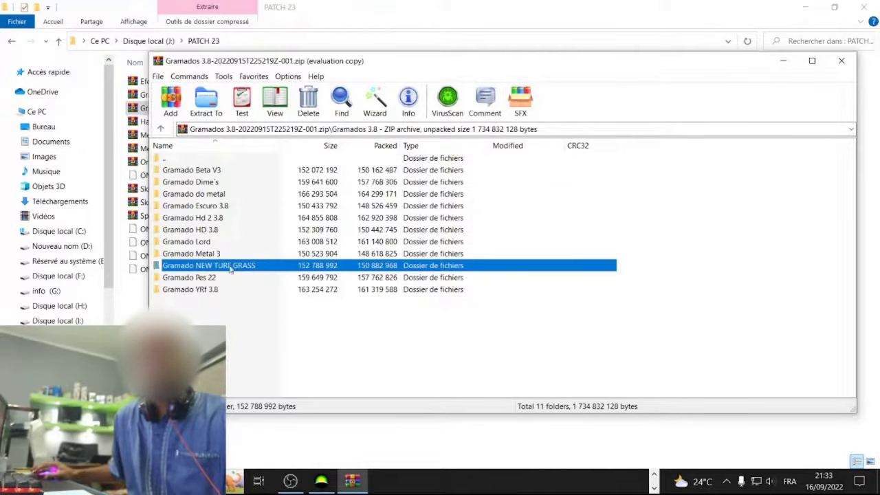
key(Escape)
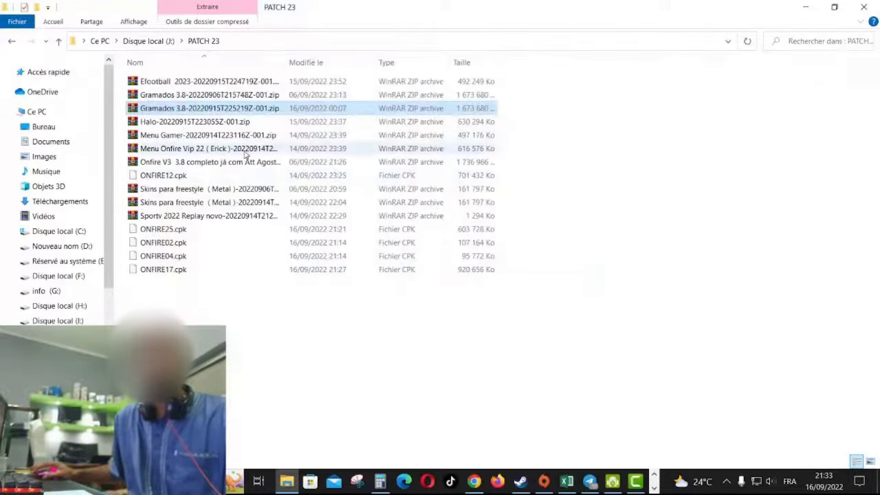
- Check the ONFIRE06.cpk file in the Gramado NEW TURF GRASS folder of Gramados 3.8-20220906T215748Z-001.zip, and close the archive
double_click(189, 96)
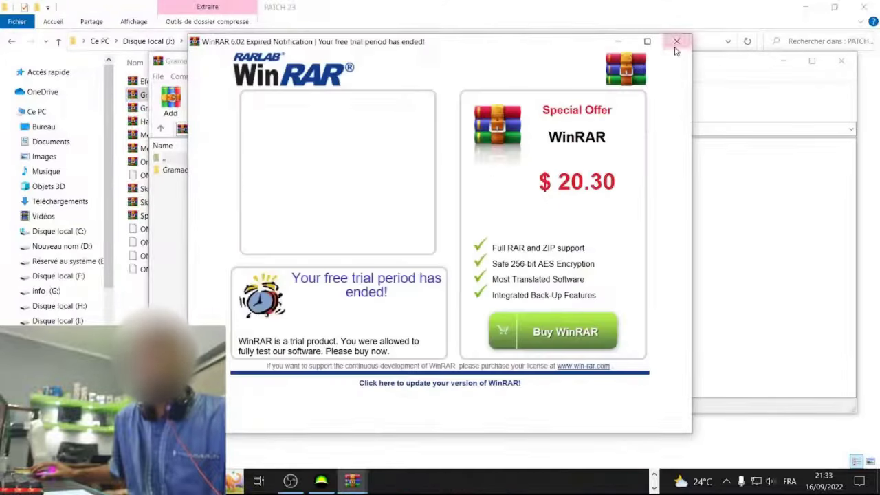
click(676, 40)
double_click(175, 171)
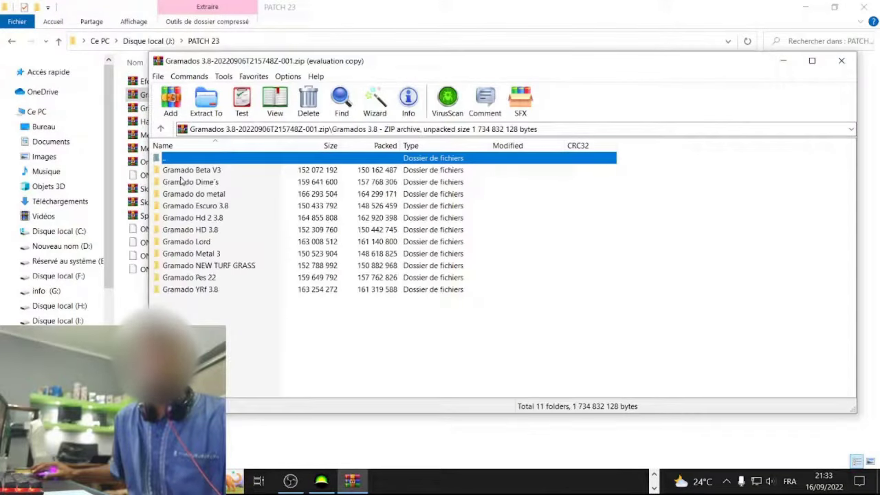
double_click(213, 264)
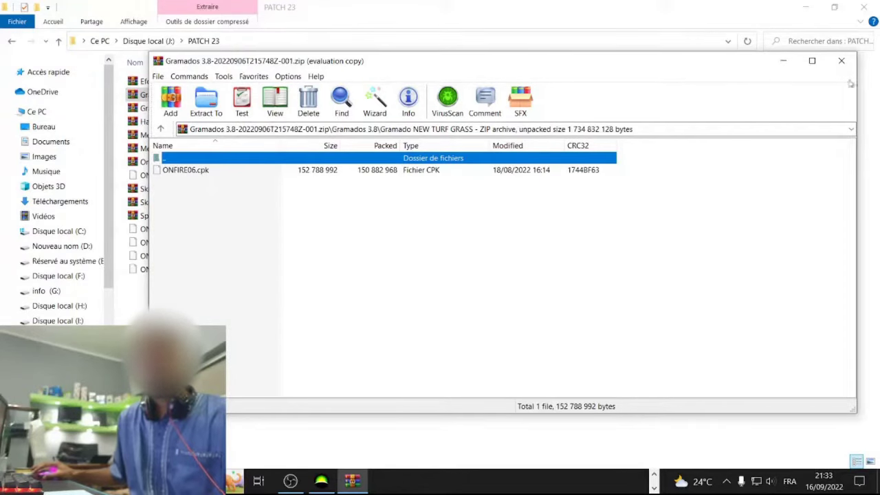
click(841, 64)
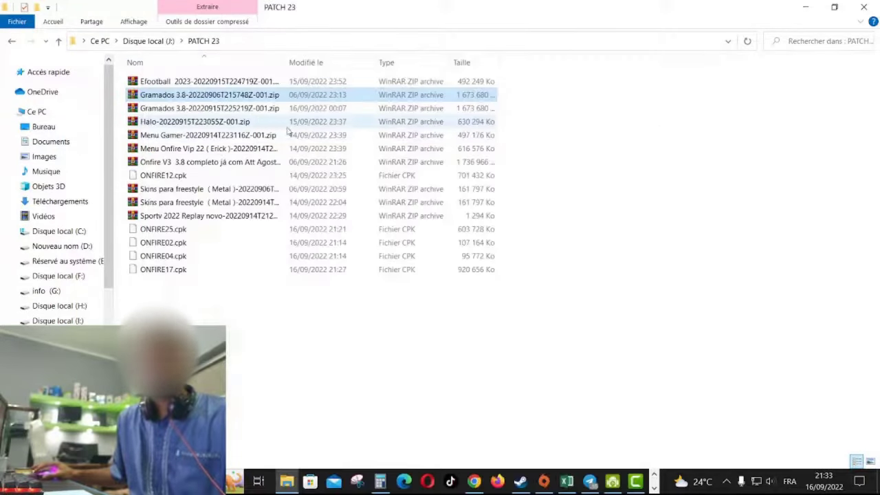
- Delete the duplicate Gramados 3.8-20220915T225219Z-001.zip archive from PATCH 23 and refresh the folder listing
click(245, 109)
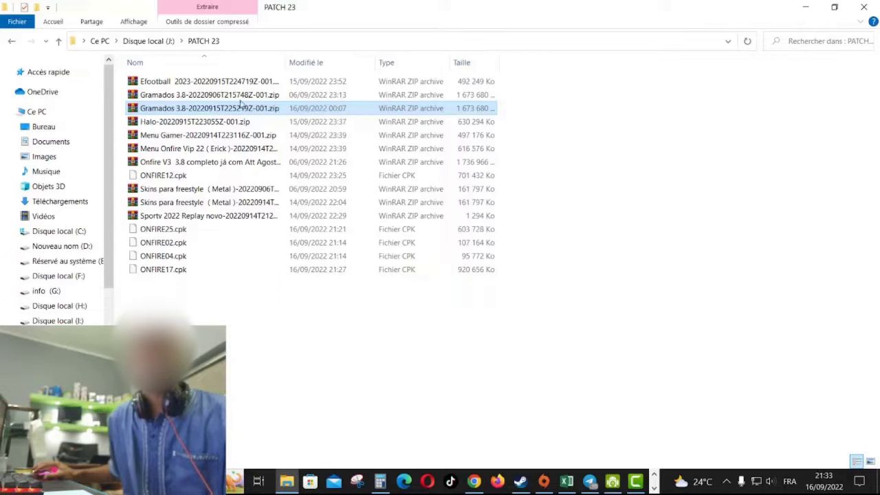
right_click(234, 107)
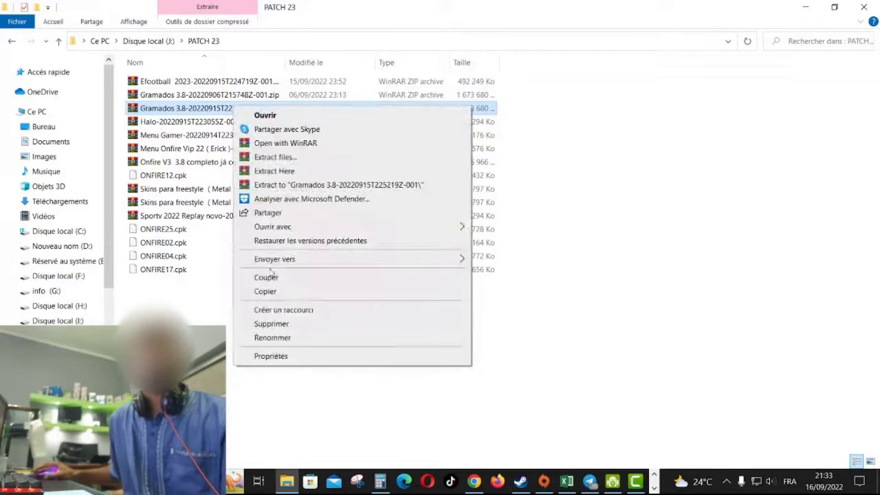
click(271, 324)
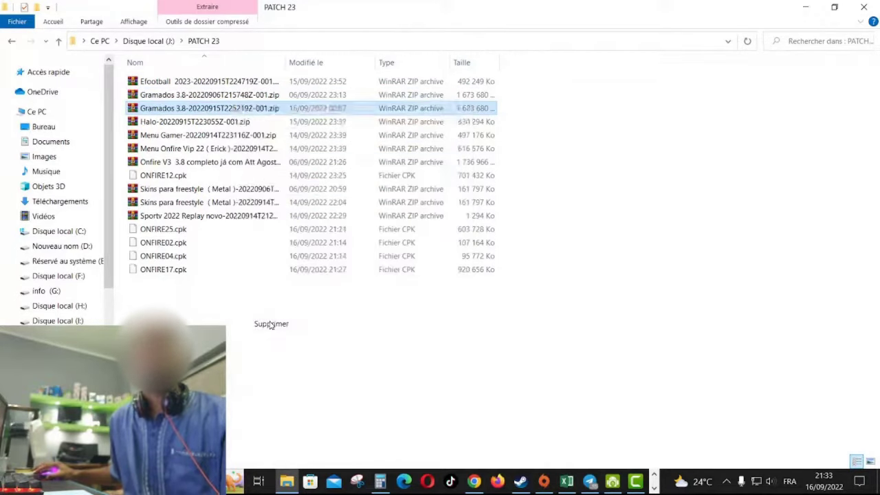
right_click(328, 307)
click(393, 175)
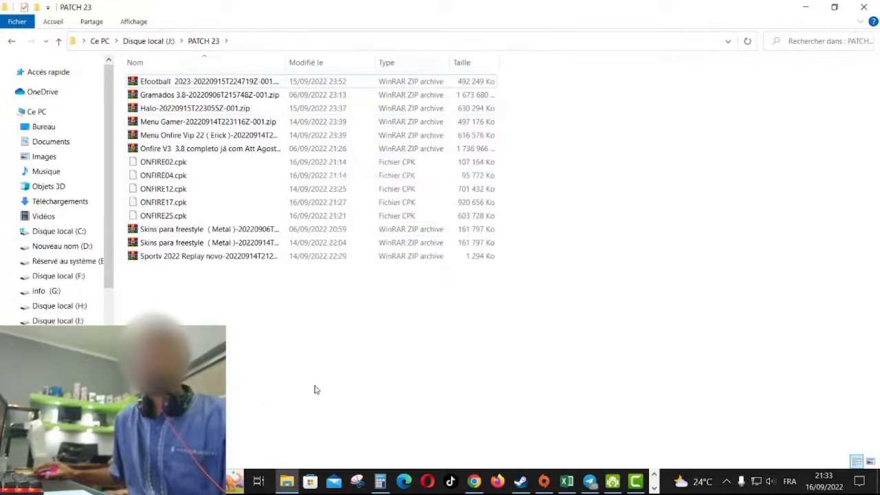
drag(227, 305, 172, 75)
click(247, 373)
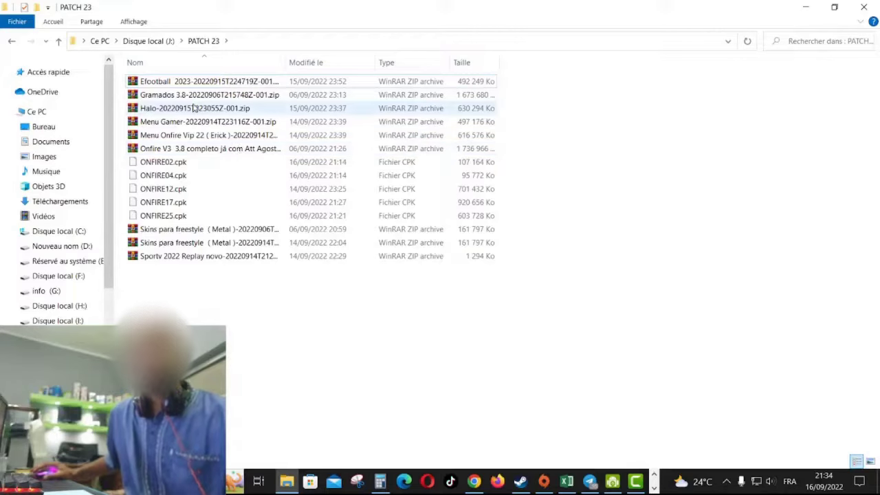
- Check the ONFIRE12.cpk file in the Halo archive against the loose ONFIRE12.cpk in PATCH 23
double_click(145, 109)
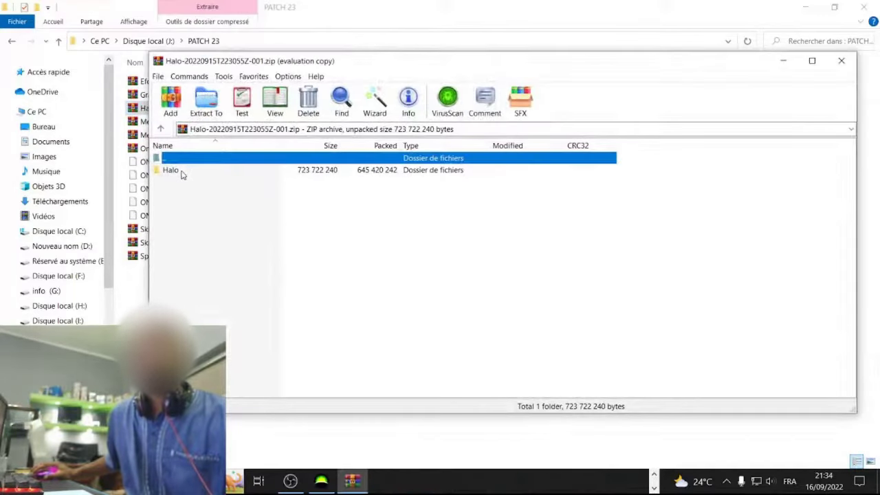
double_click(183, 173)
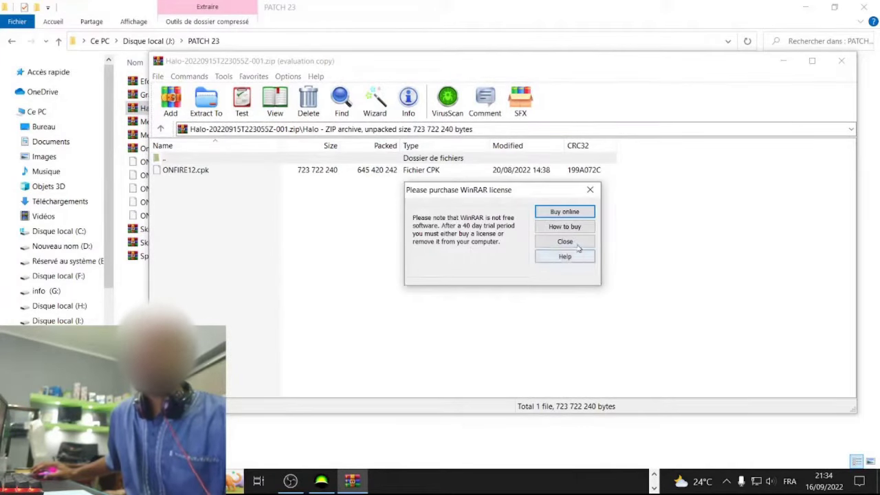
click(575, 243)
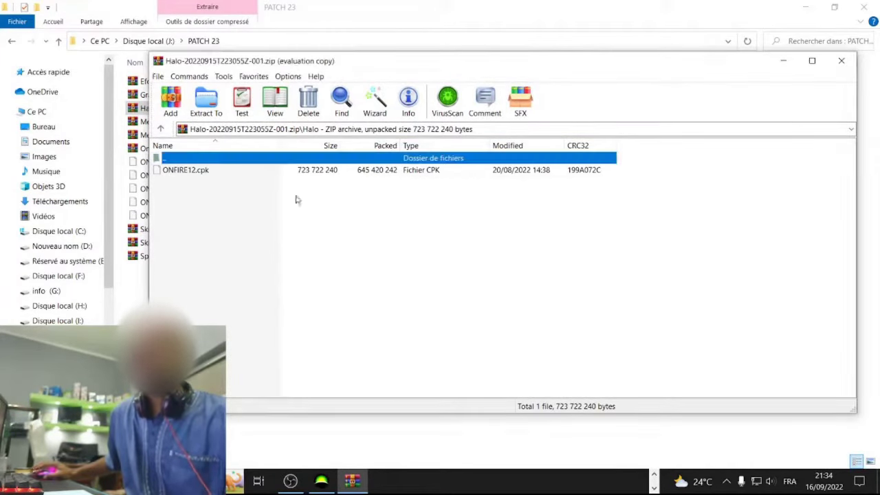
click(841, 61)
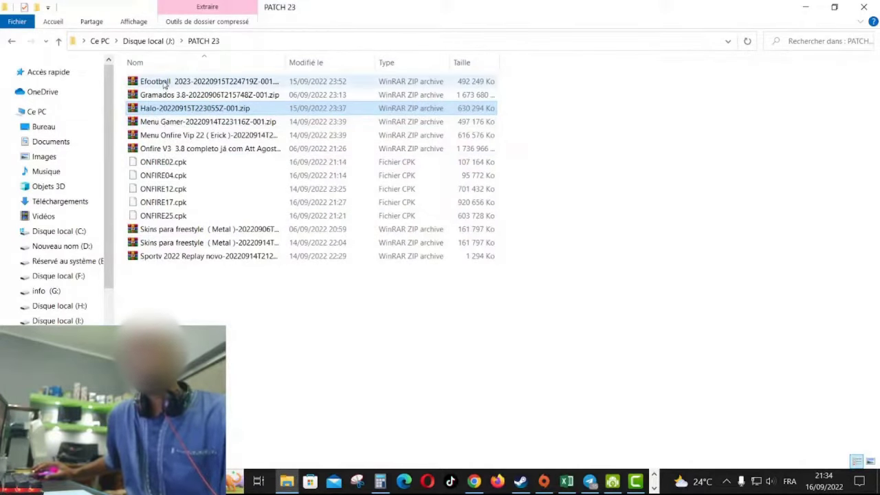
click(166, 190)
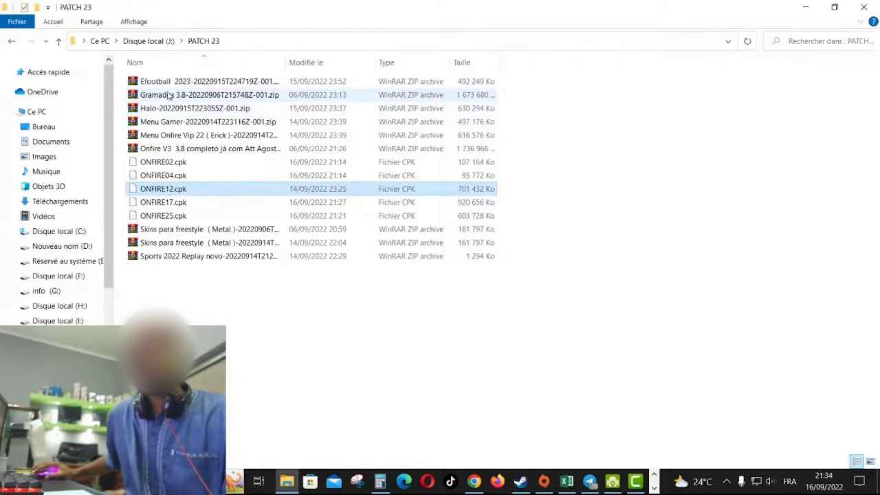
click(166, 109)
click(165, 84)
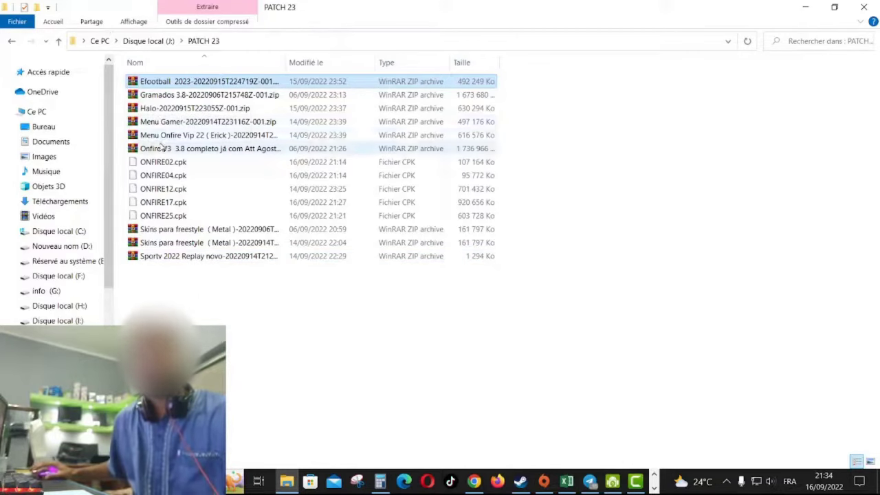
- Inspect the cpk file in the Menu Gamer folder of the Menu Gamer-20220914T223116Z-001.zip archive, and close it
click(172, 124)
double_click(172, 124)
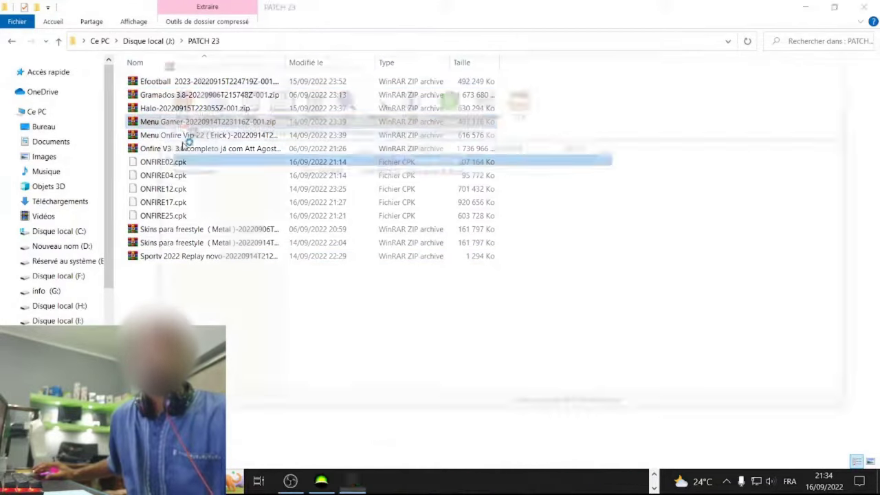
click(682, 45)
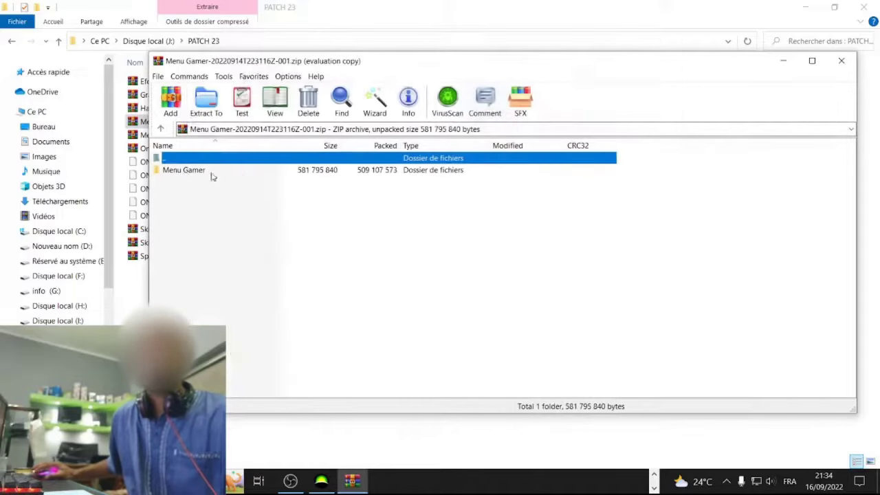
double_click(189, 172)
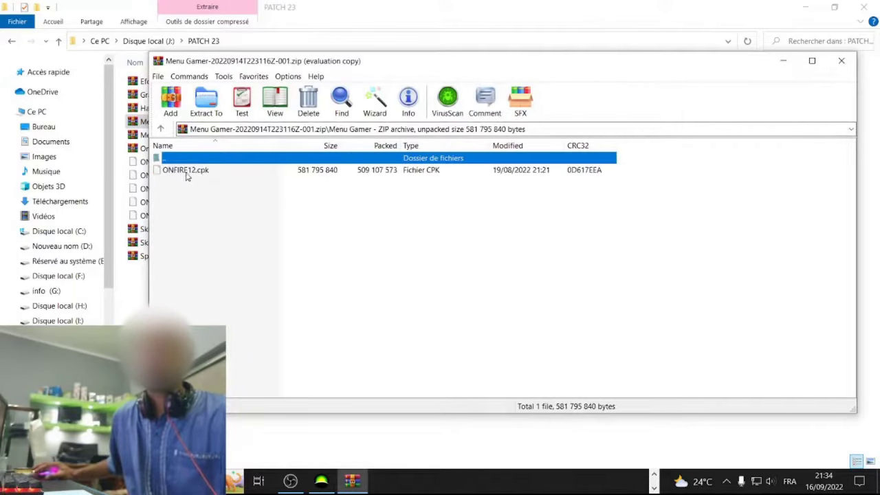
click(841, 61)
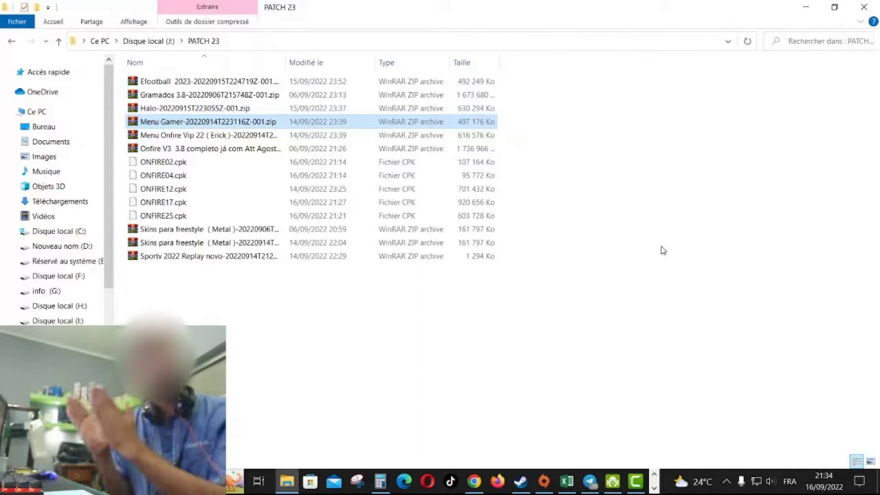
- Inspect the cpk file inside the Menu Onfire Vip 22 archive and close the archive
double_click(157, 137)
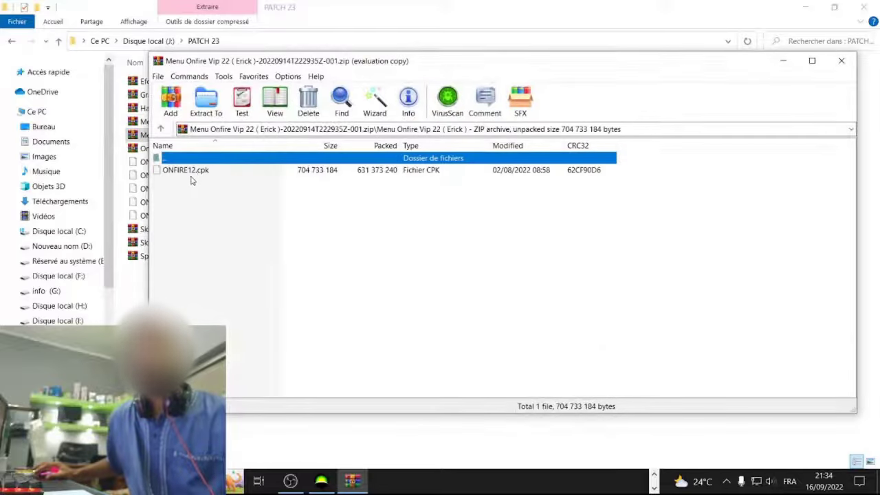
click(564, 241)
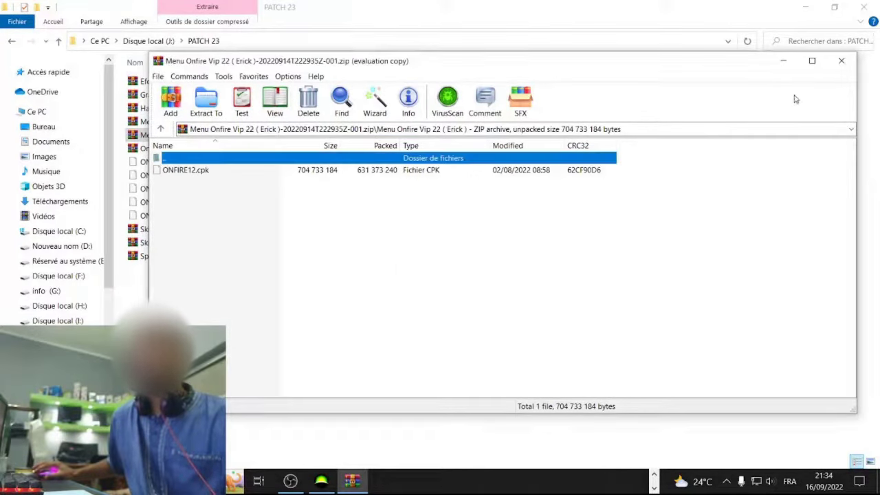
click(855, 63)
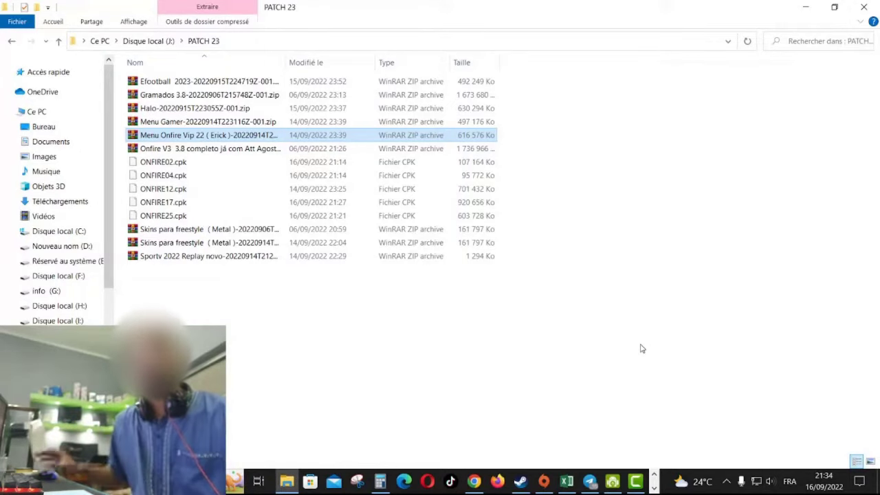
- Review the files and modification dates in the Onfire V3 3.8 completo já com Att Agosto 2022 archive, and close it
double_click(162, 149)
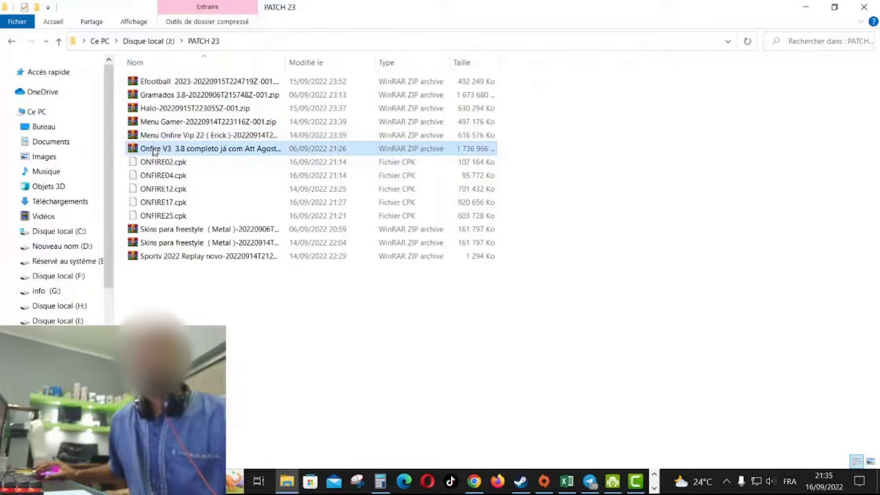
double_click(199, 171)
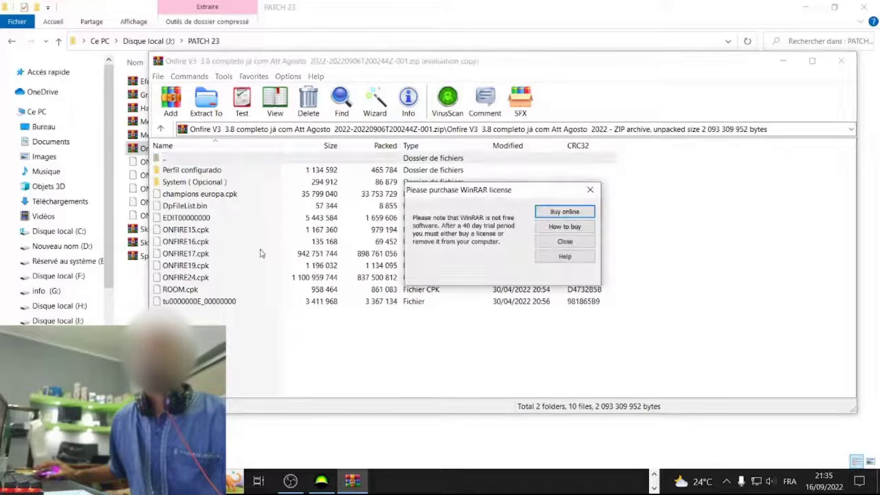
click(564, 241)
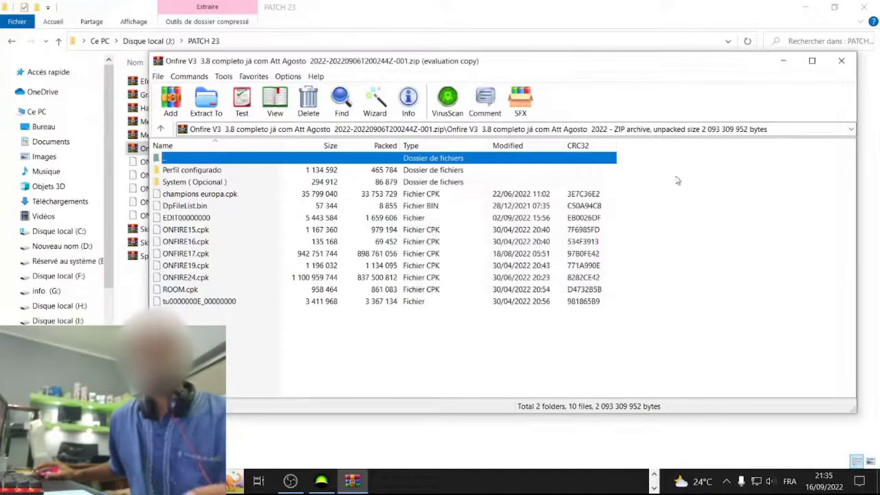
click(840, 61)
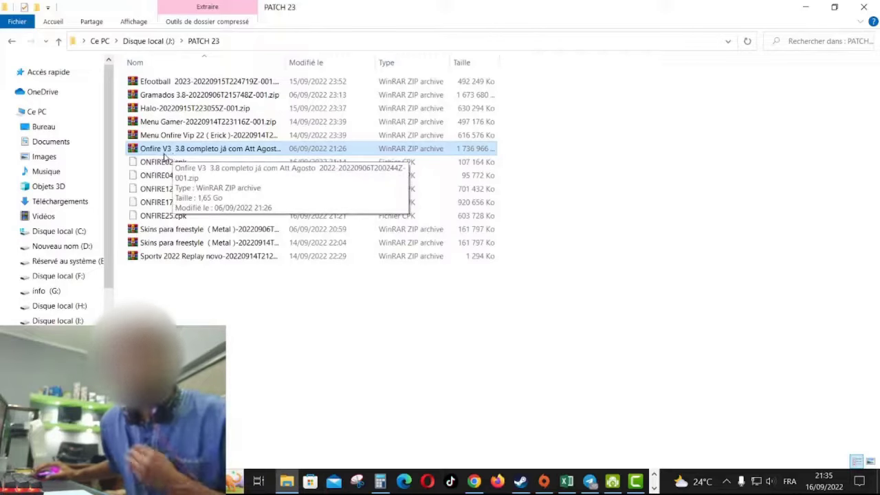
- Reopen the Onfire V3 3.8 completo archive and inspect the contents of its Perfil configurado and System ( Opcional ) folders
double_click(165, 150)
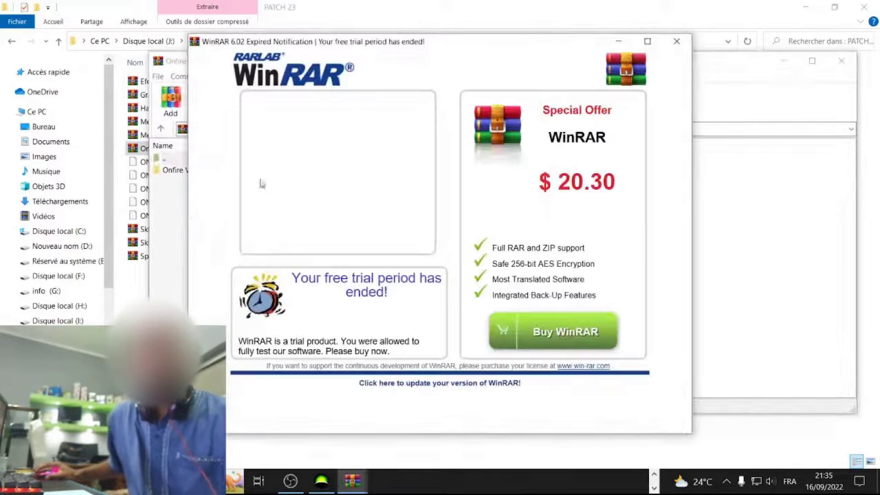
click(677, 41)
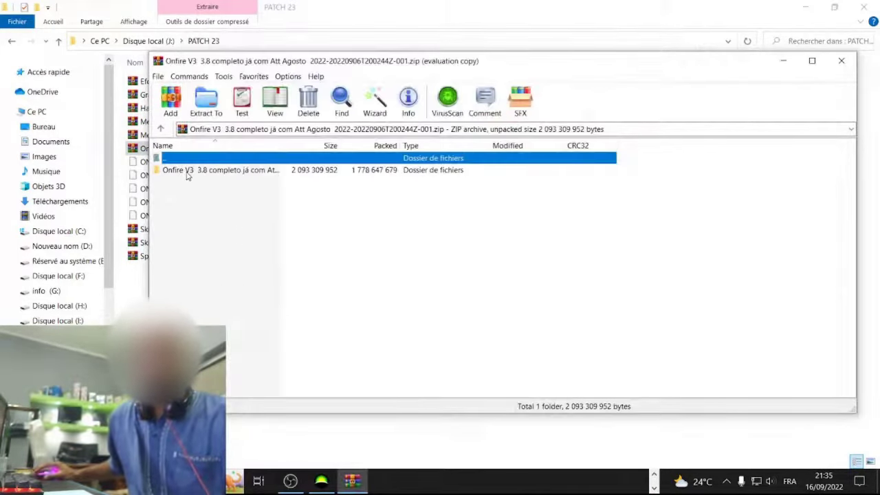
double_click(234, 175)
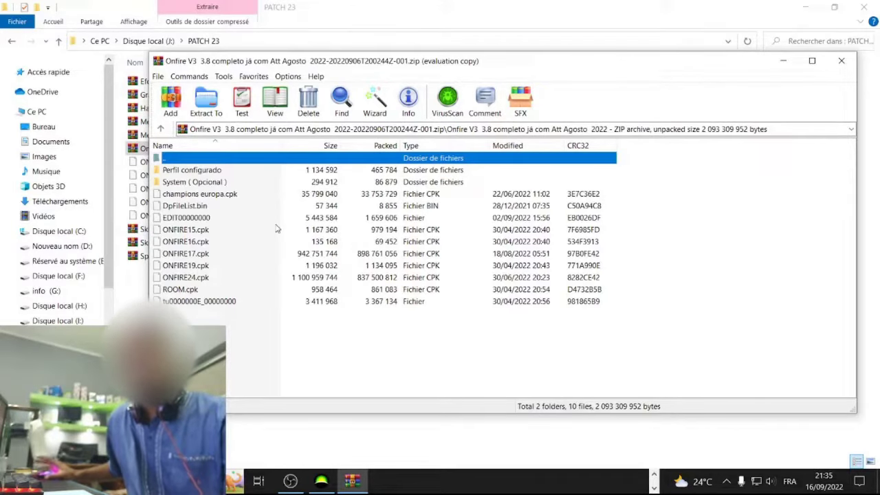
double_click(192, 172)
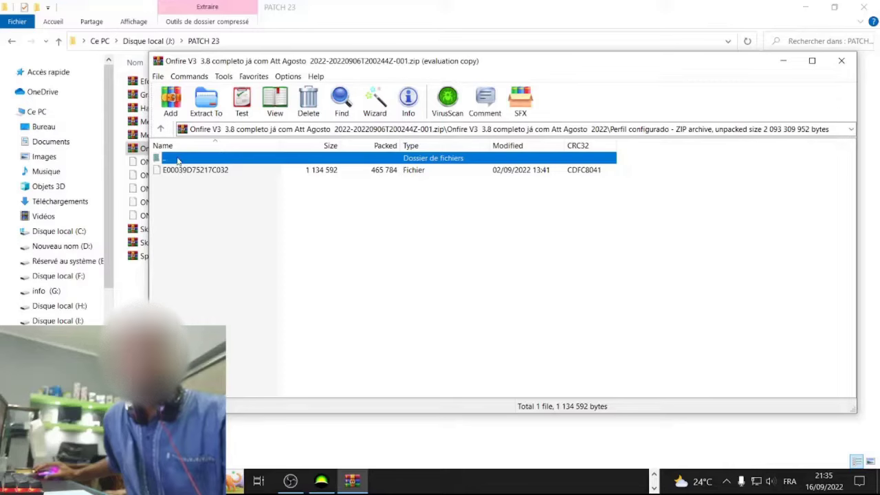
double_click(177, 161)
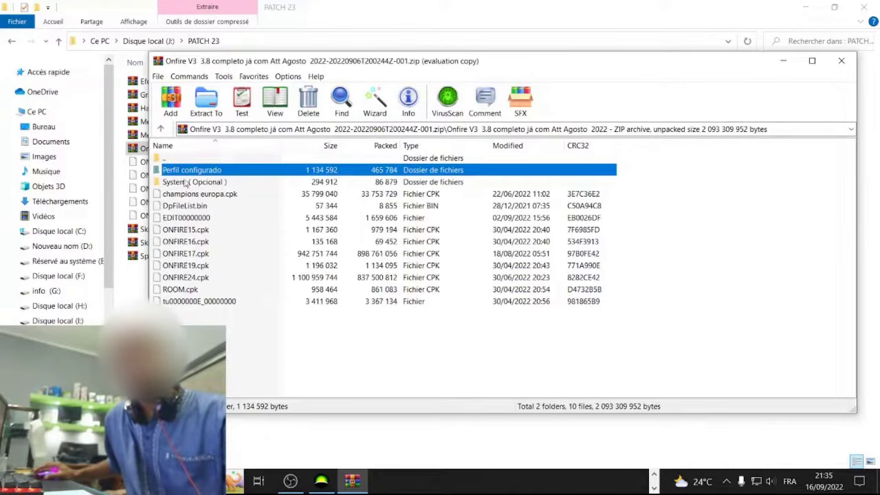
double_click(172, 182)
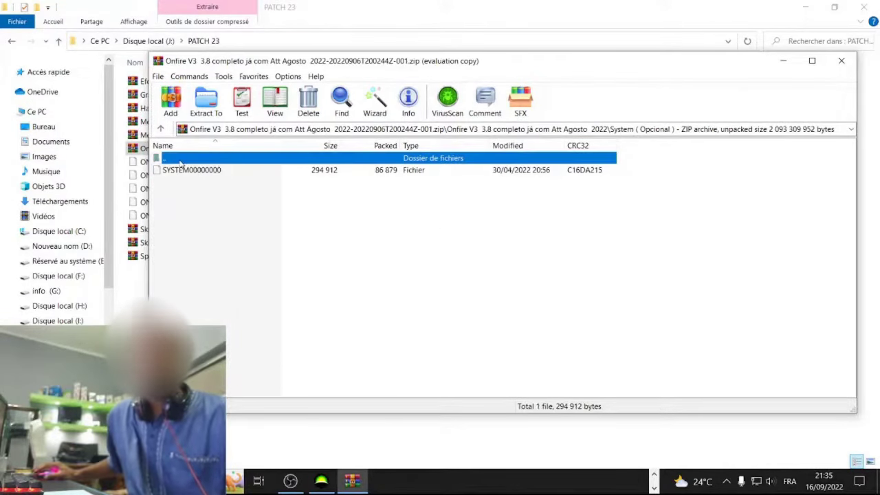
double_click(180, 160)
- Go through the archive's loose files from champions europa.cpk to tu0000000E_00000000, and close the archive
click(184, 195)
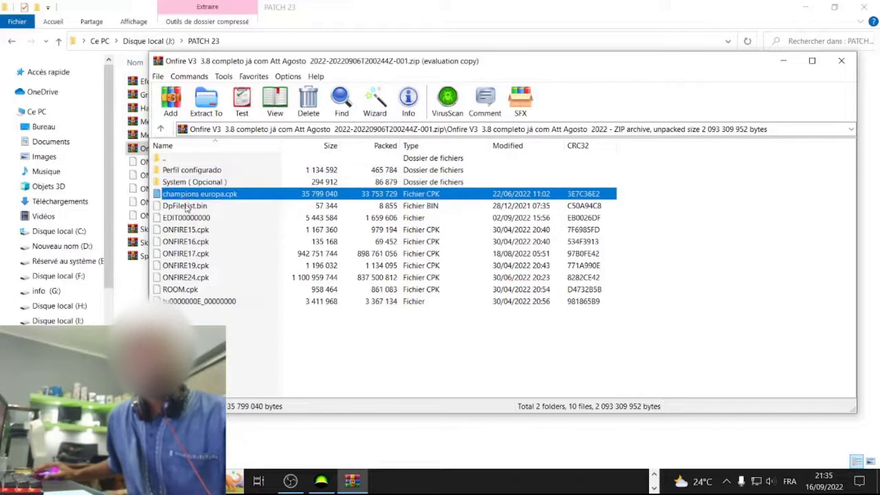
click(188, 208)
click(190, 196)
click(184, 218)
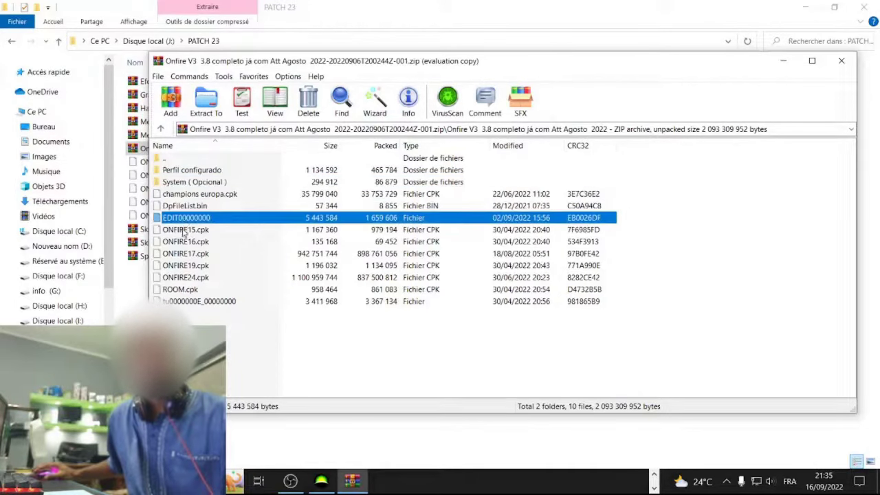
click(182, 231)
click(181, 253)
click(180, 267)
click(180, 278)
click(176, 290)
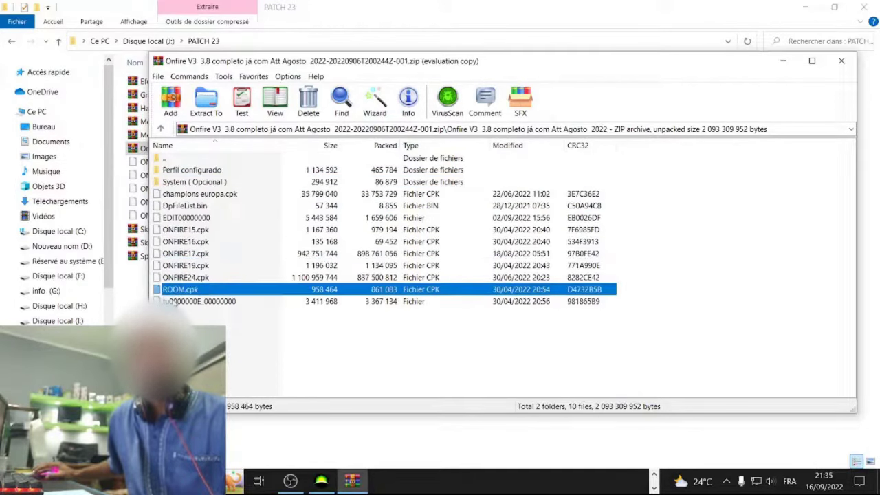
click(176, 302)
click(841, 61)
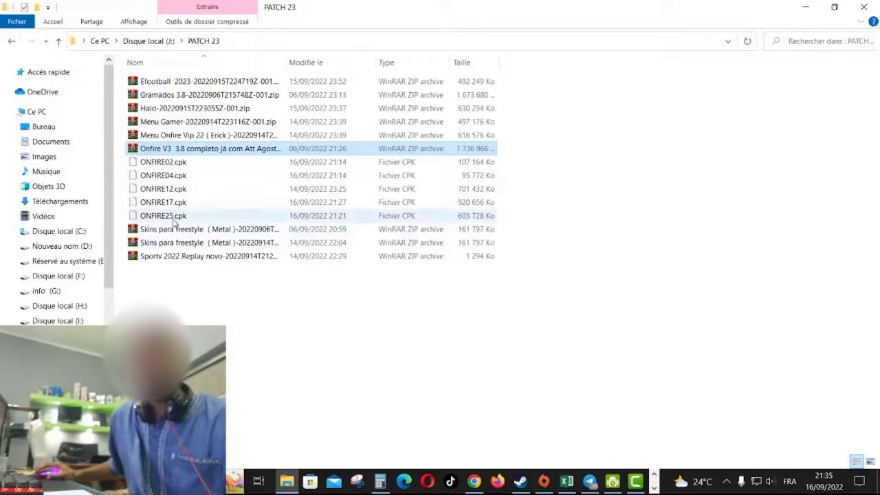
- Open the Skins para freestyle ( Metal )-20220906T195736Z-001.zip archive in PATCH 23 and dismiss the trial notice
double_click(172, 230)
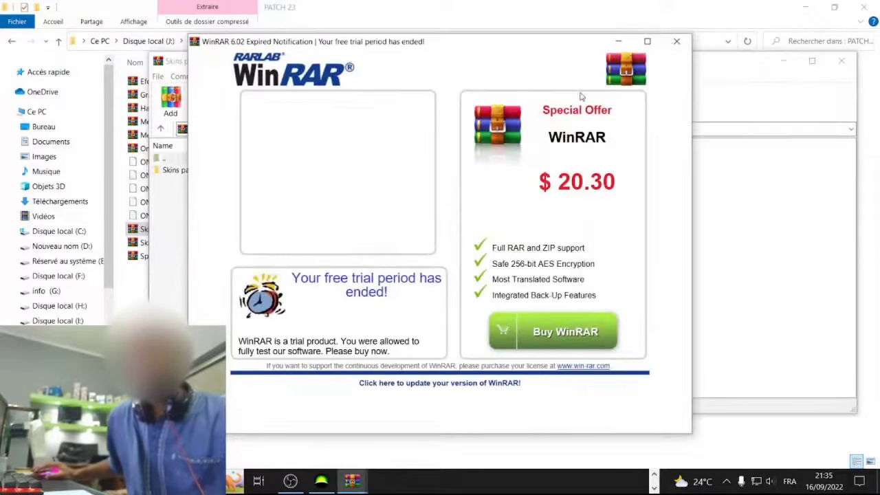
click(679, 41)
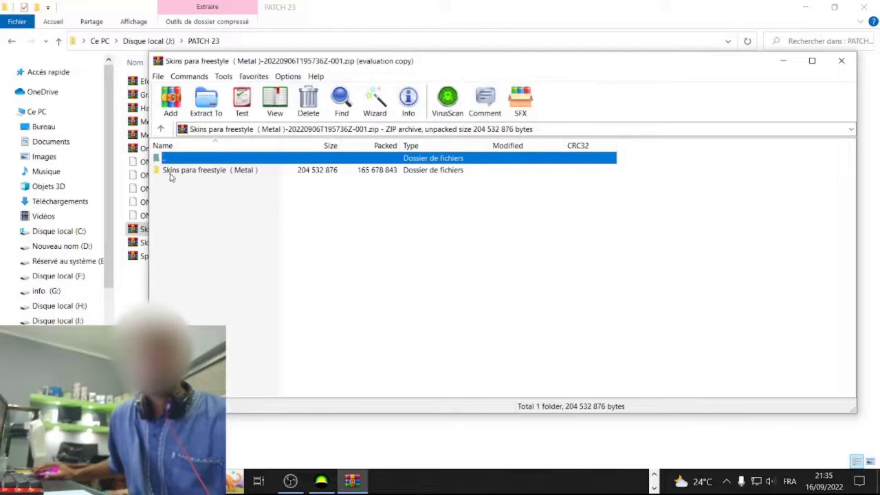